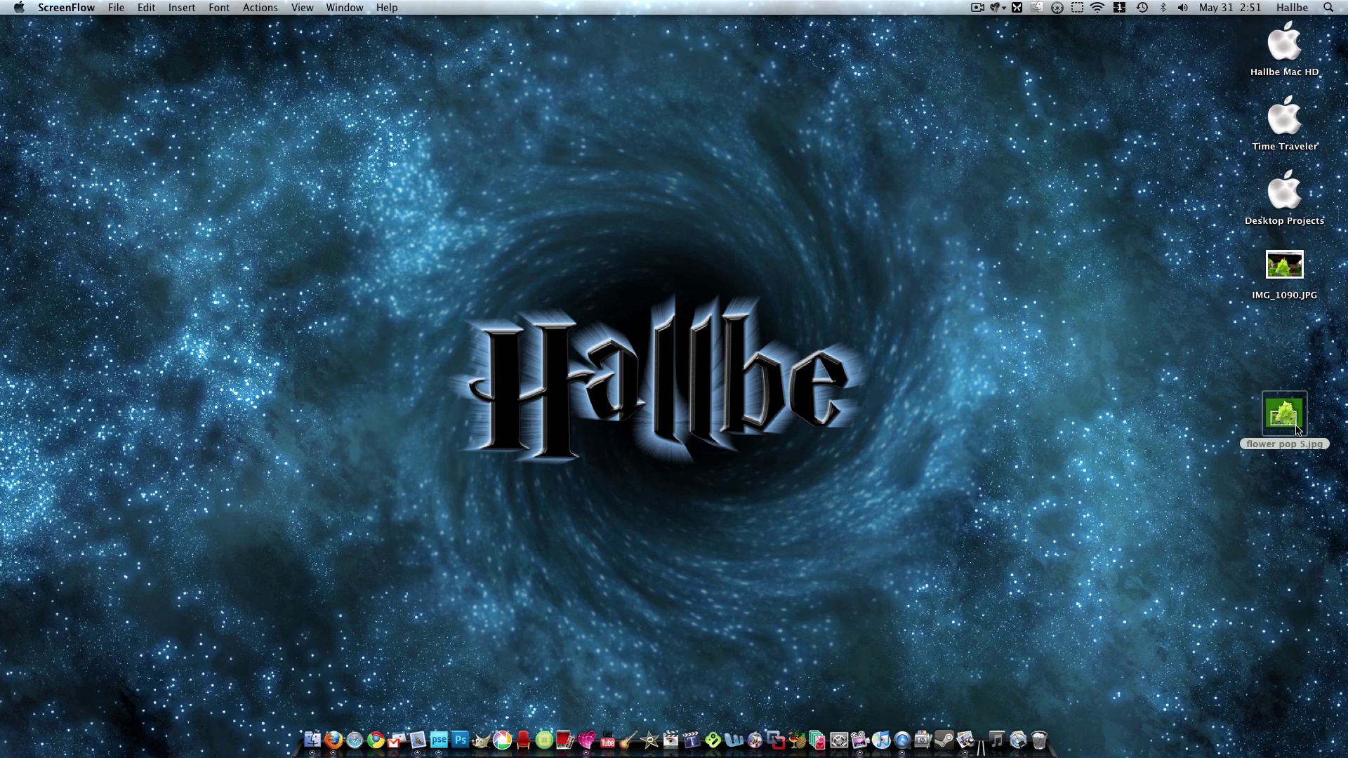
View the finished example flower pop 5.jpg enlarged in Preview, then close it
double_click(1296, 426)
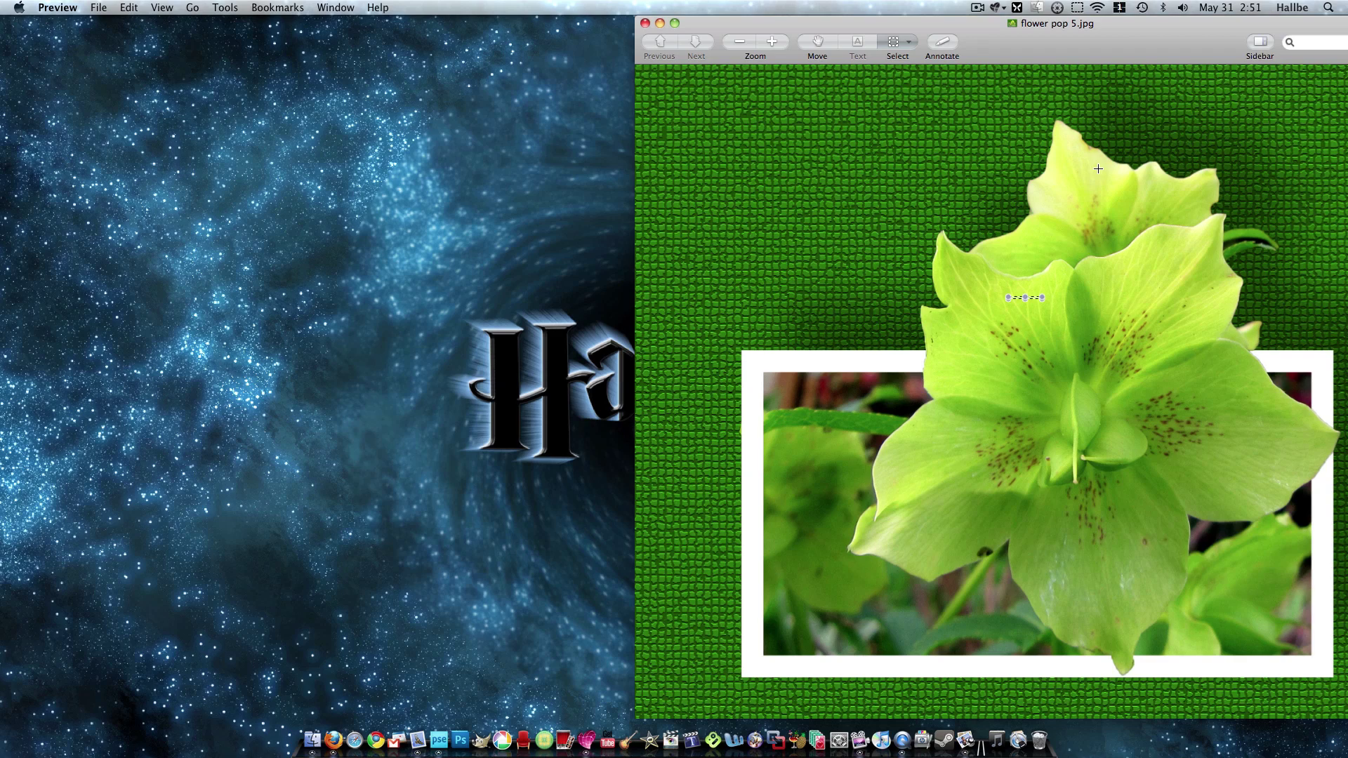
double_click(1125, 31)
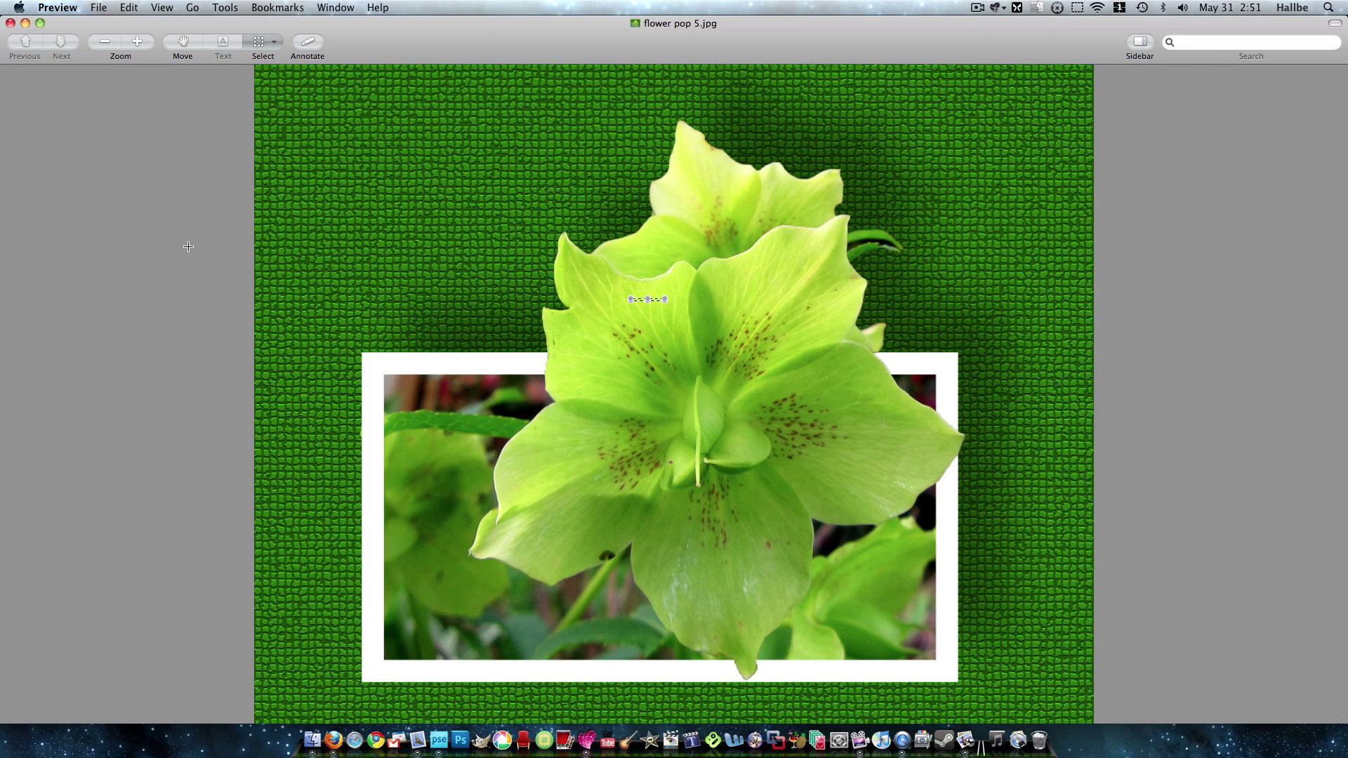
left_click(10, 23)
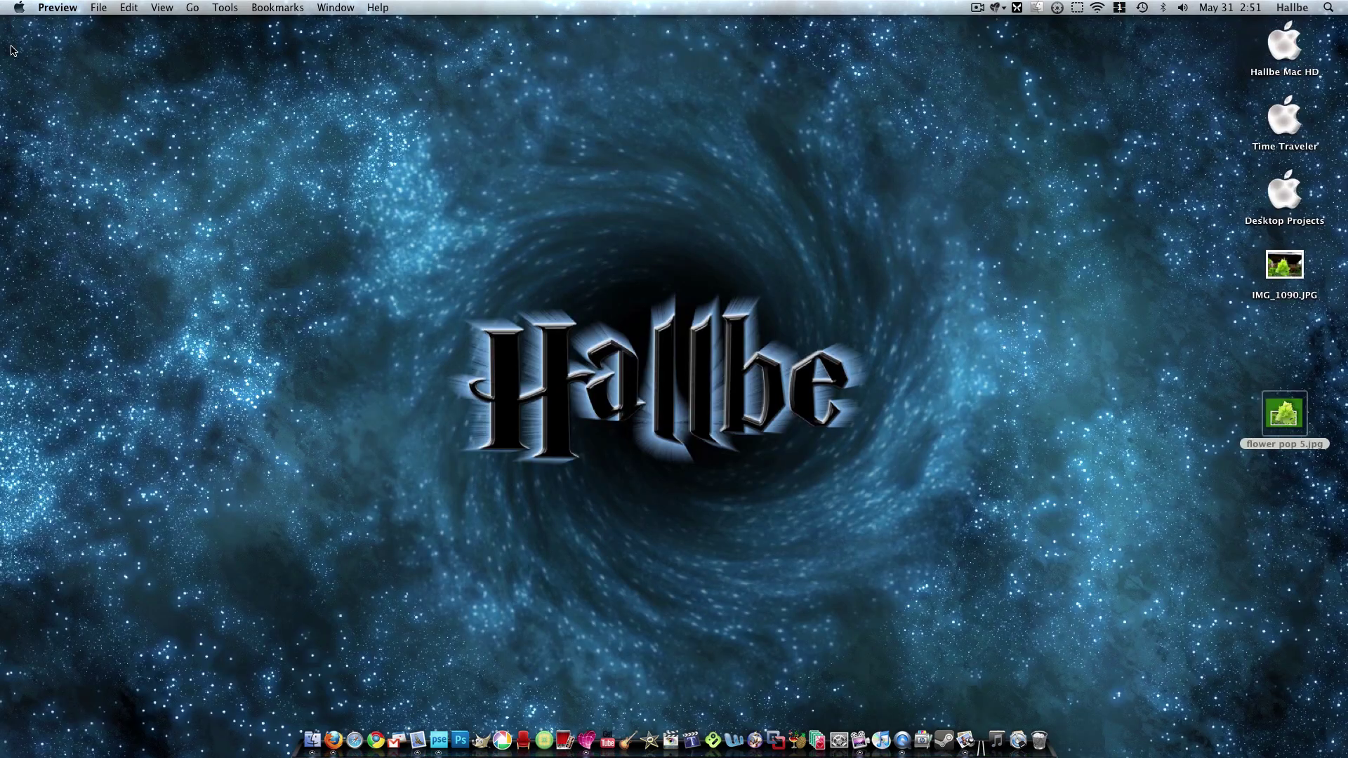
Browse the Pictures folder to view flower pop4.jpg and flower pop 3.jpg, then close everything
left_click(315, 738)
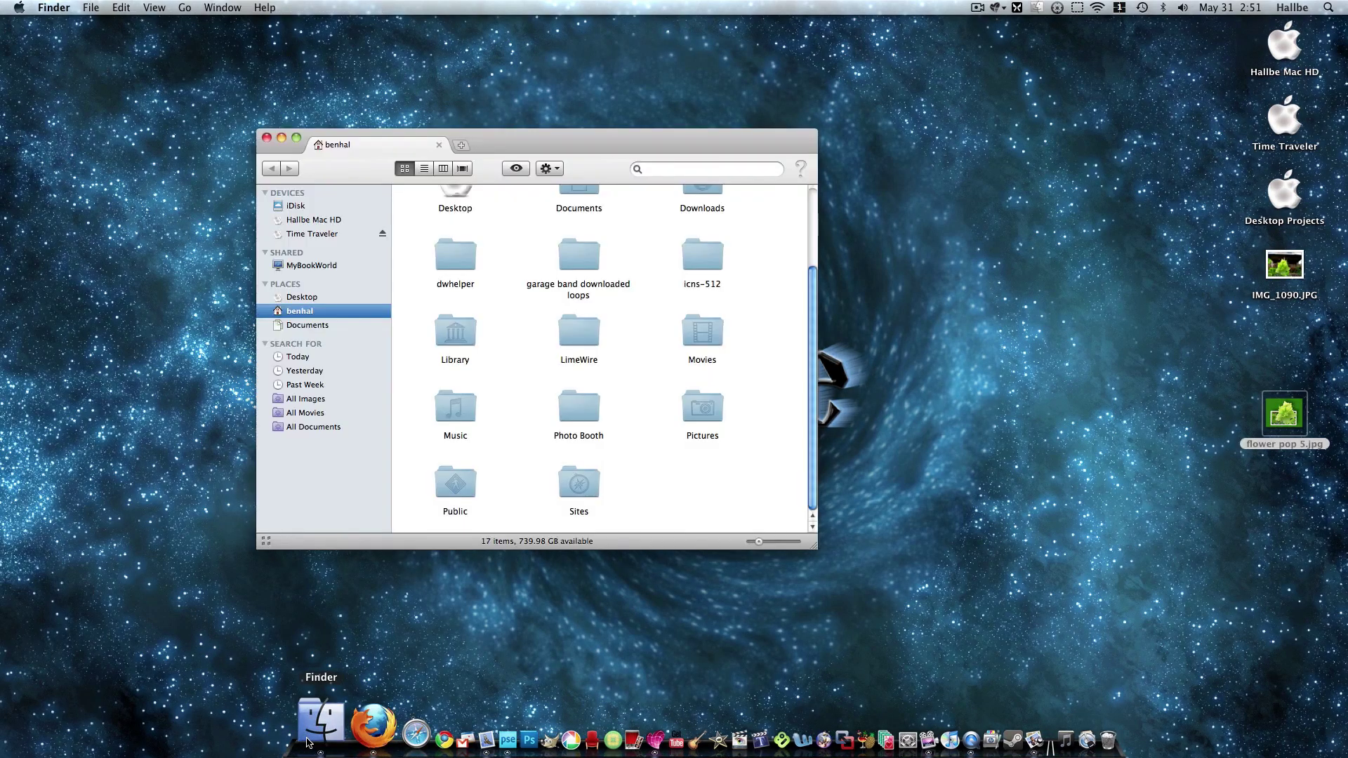
double_click(707, 422)
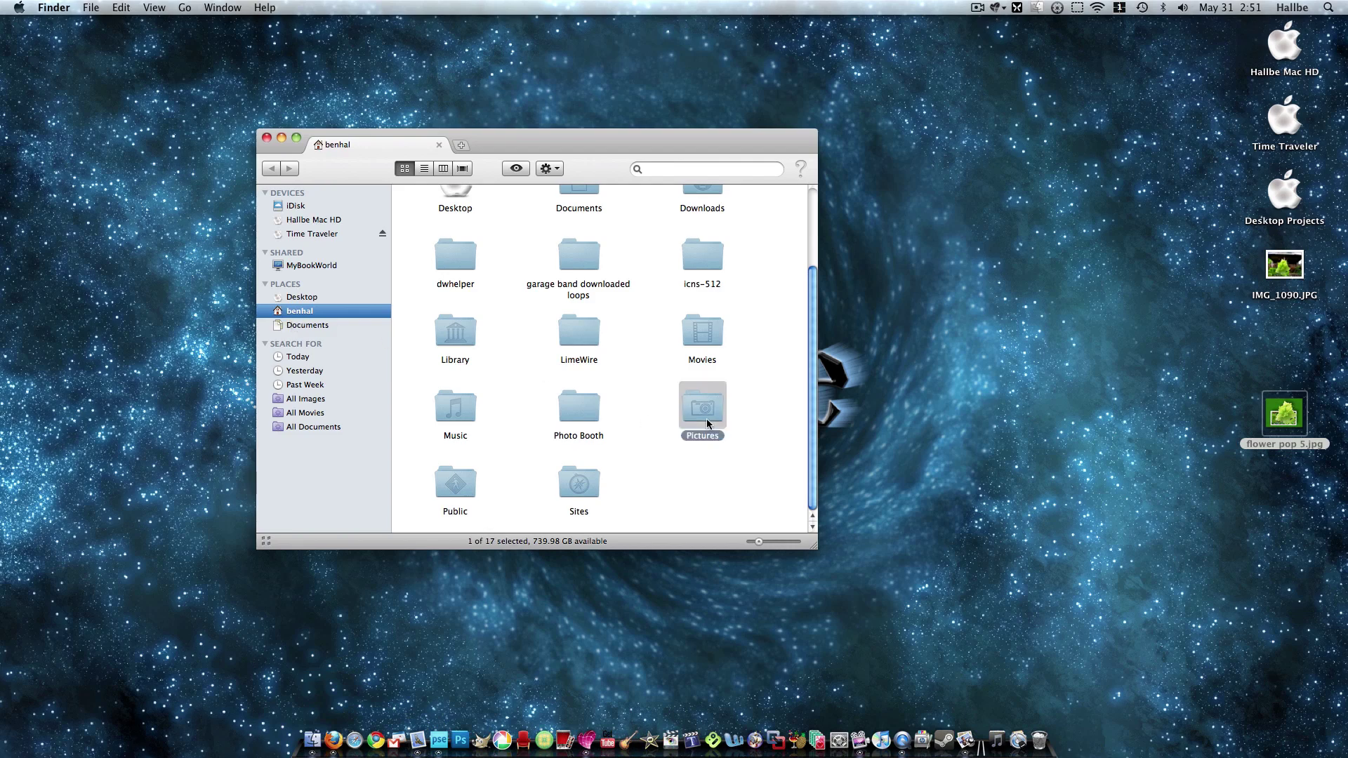
double_click(572, 222)
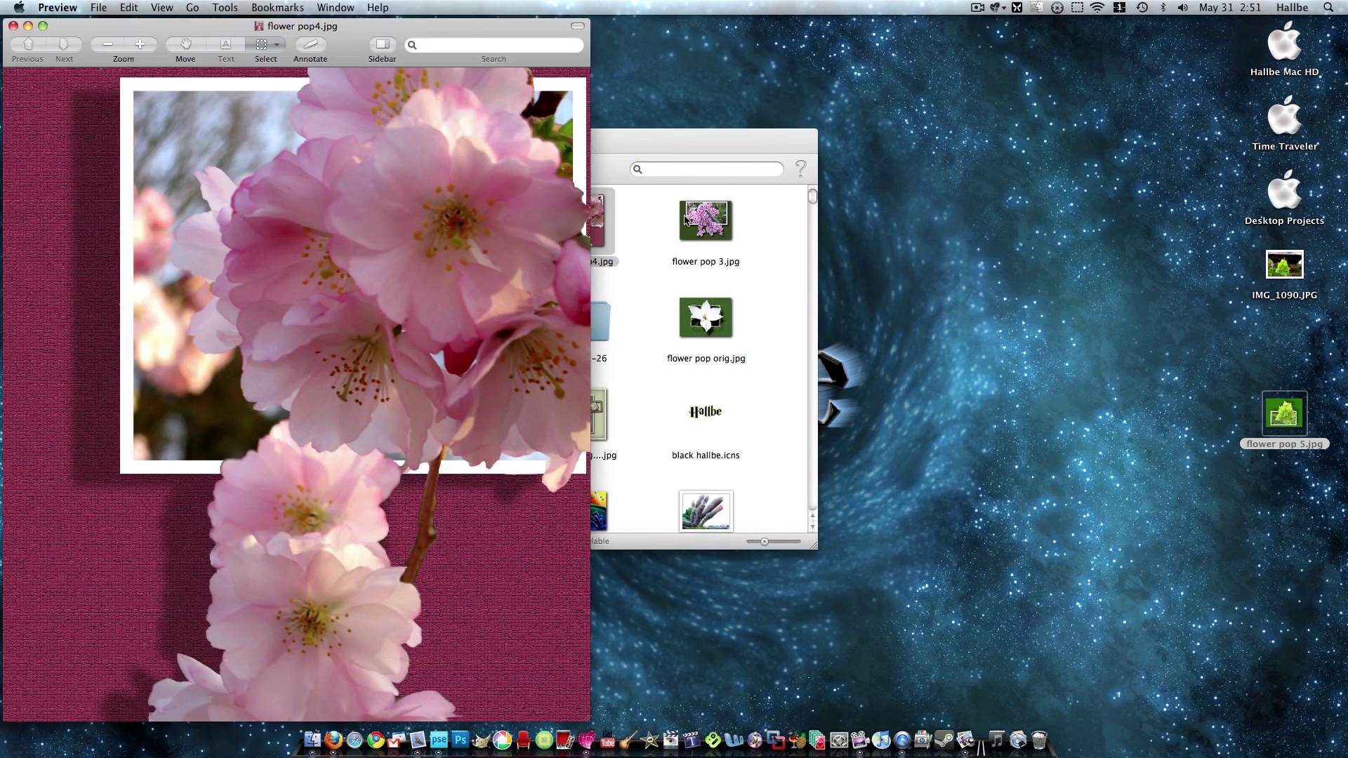
double_click(703, 219)
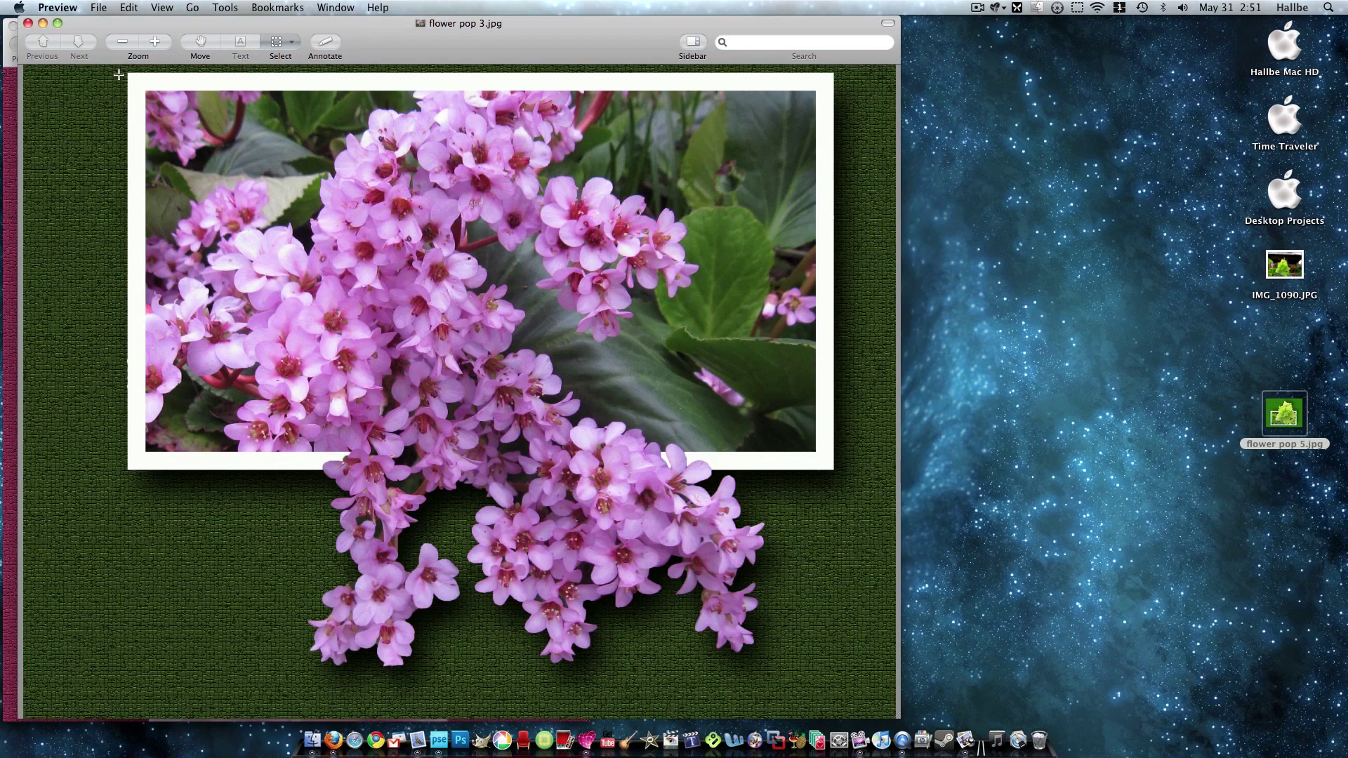
left_click(28, 23)
left_click(12, 23)
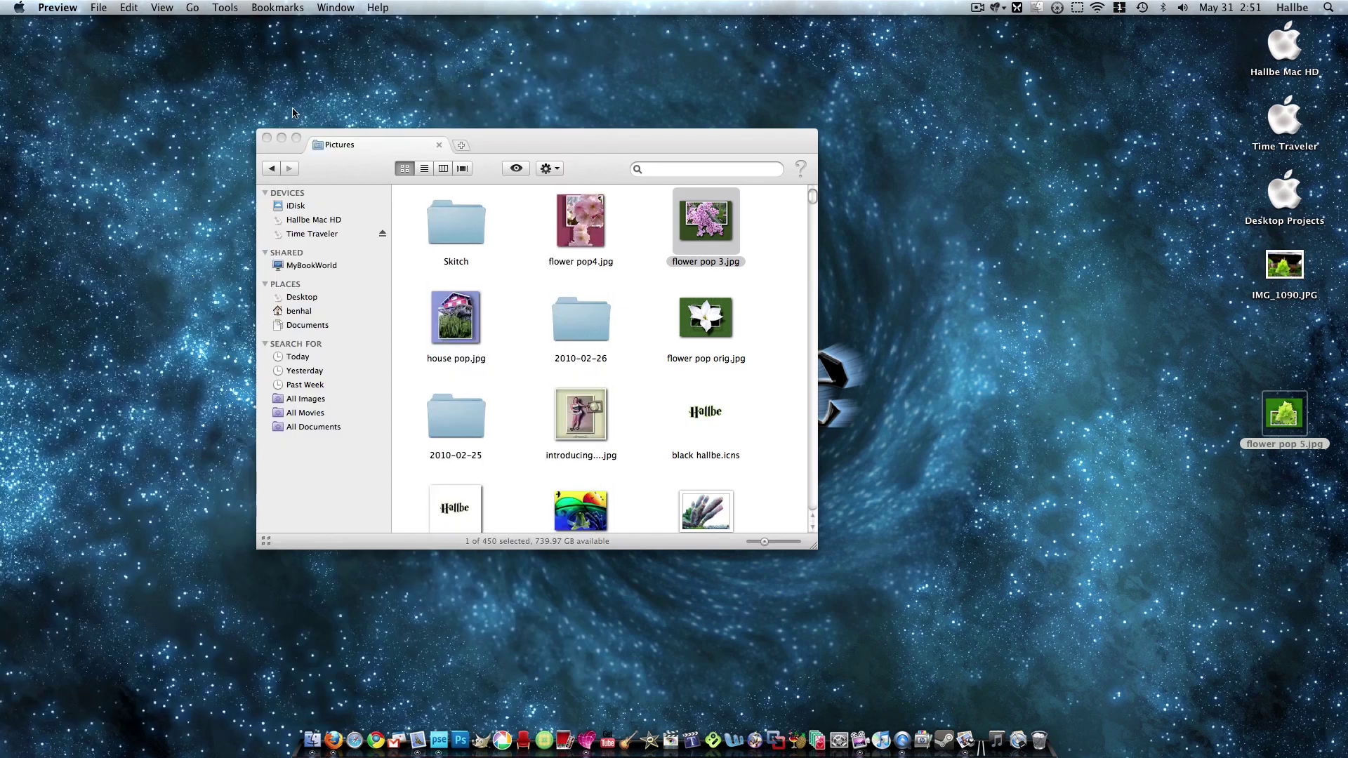
left_click(513, 144)
left_click(266, 138)
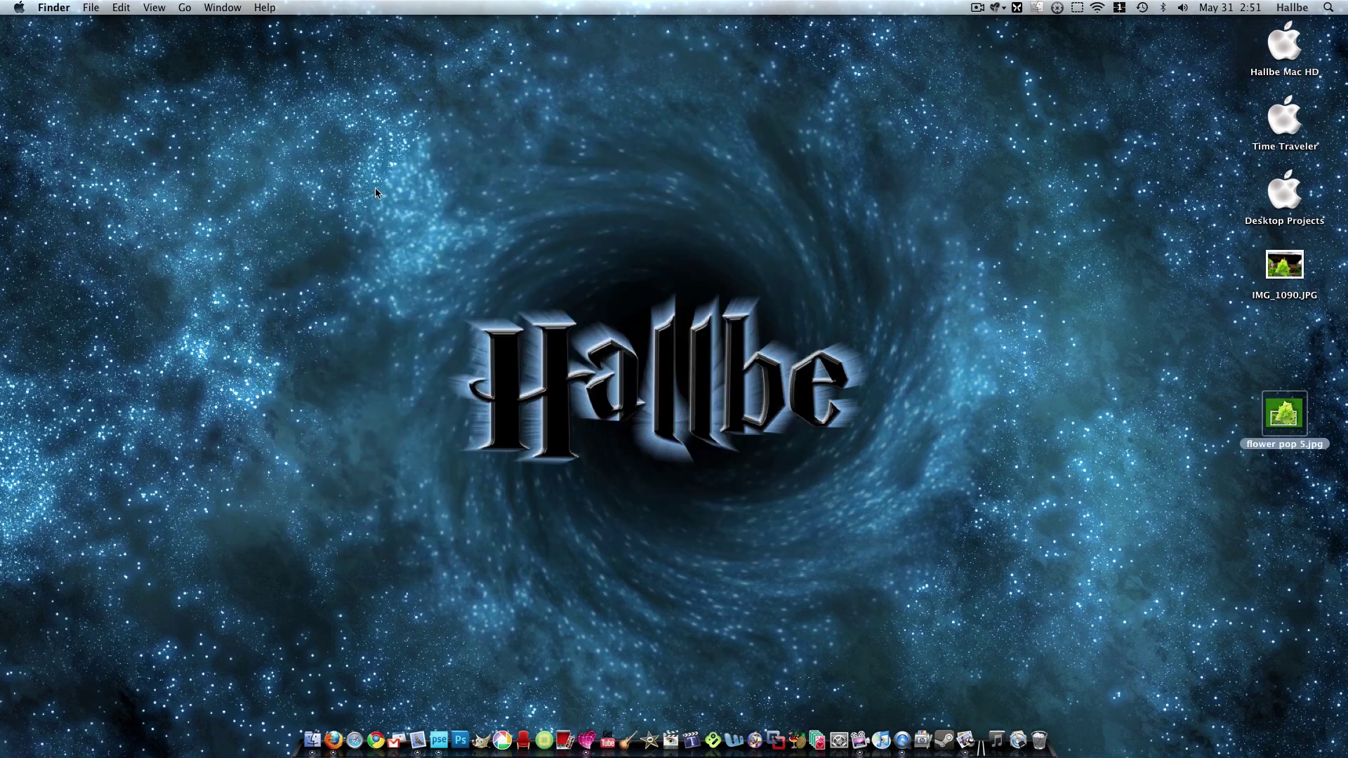
View IMG_1090.JPG in Preview, close it, and bring up its file actions menu
double_click(1291, 270)
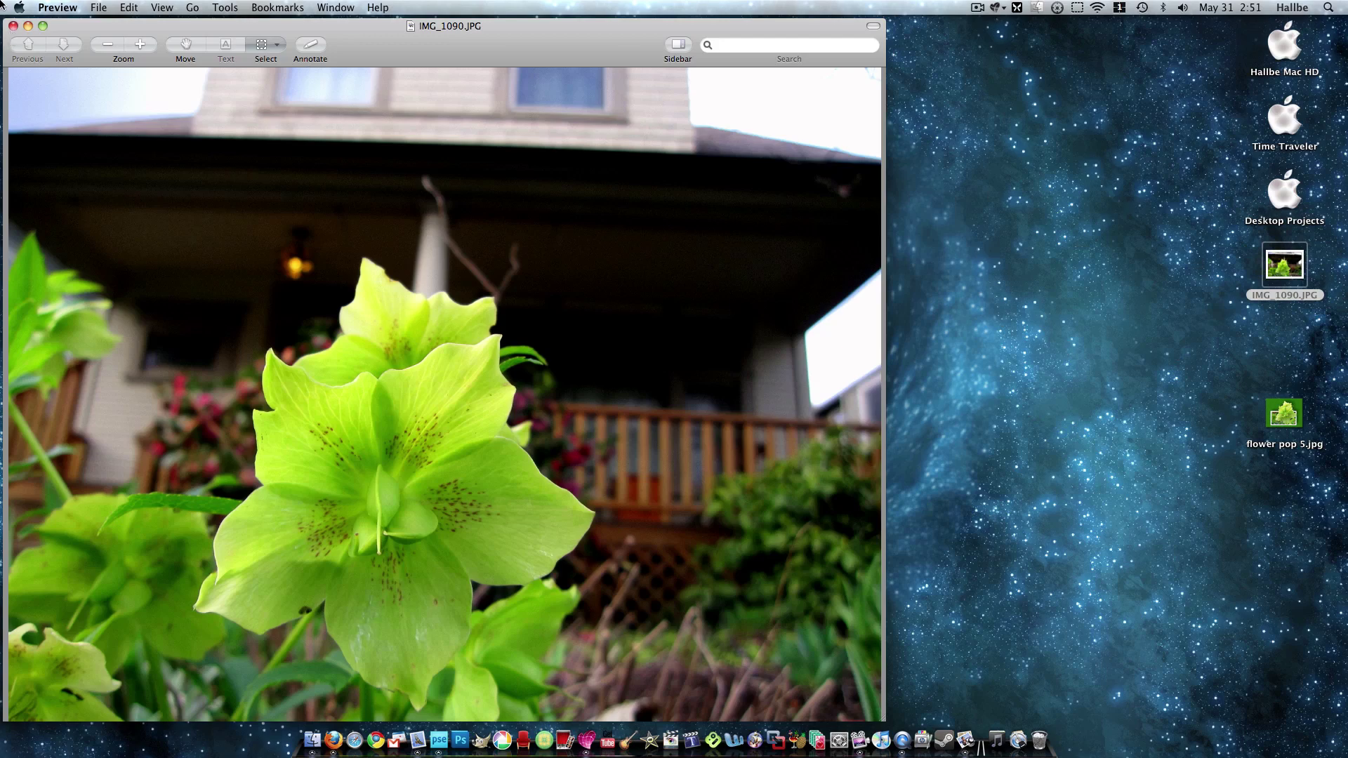
left_click(14, 25)
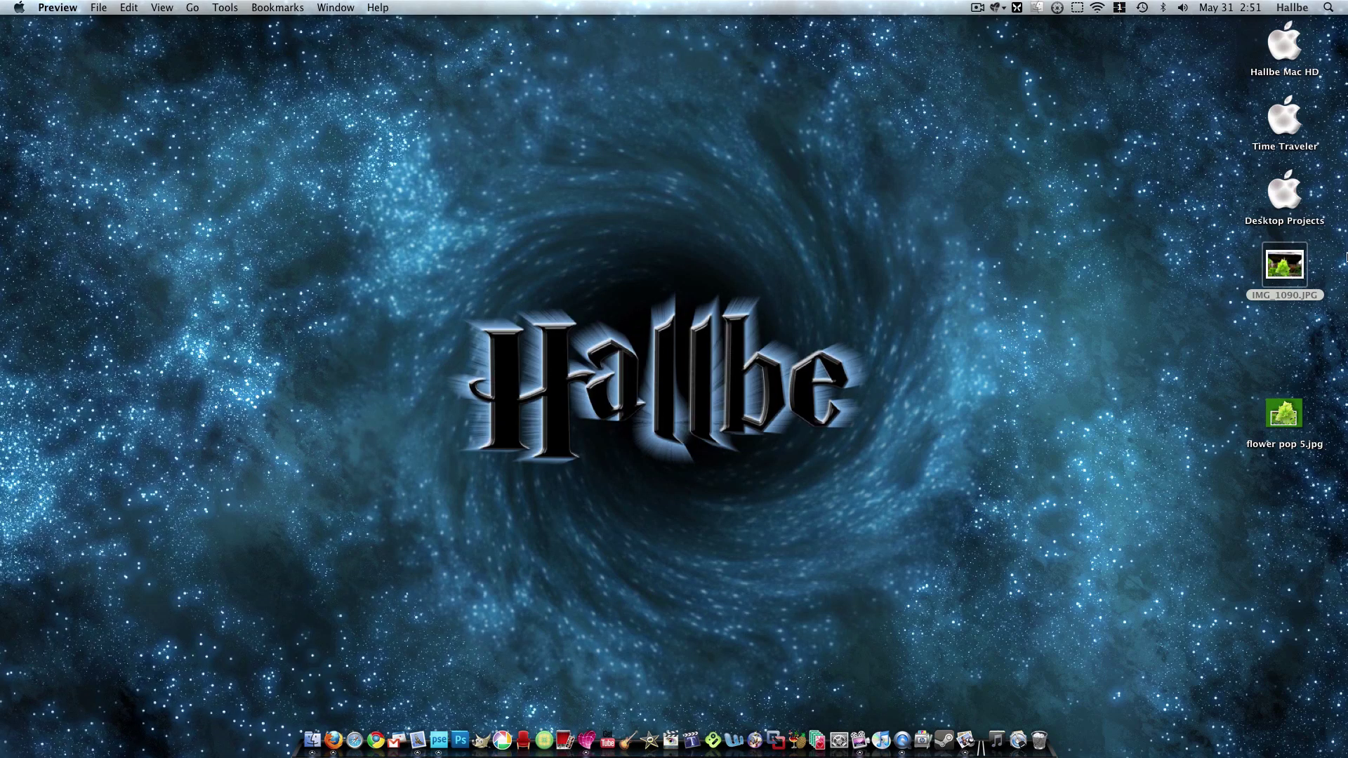
right_click(1280, 266)
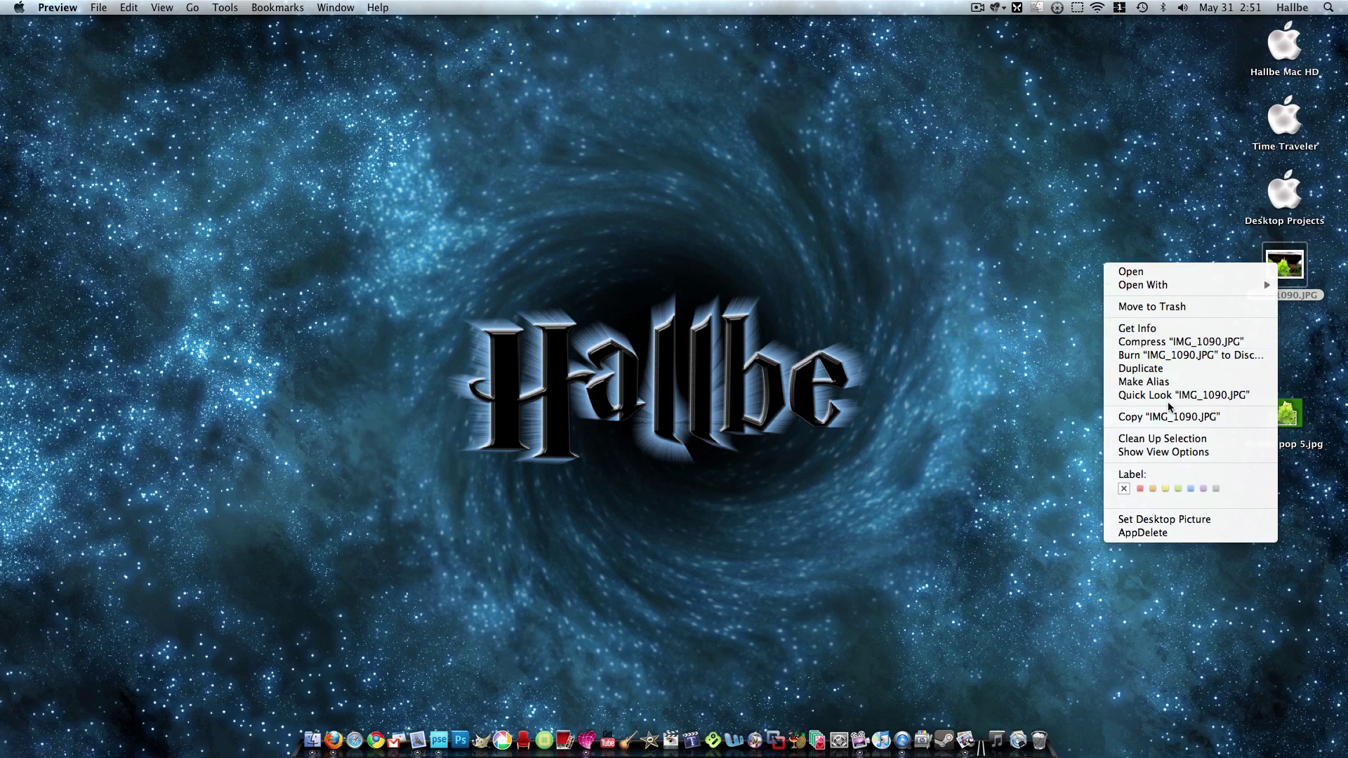
Open IMG_1090.JPG in Photoshop Elements, duplicate the photo layer, and make Background copy active
mouse_move(1177, 285)
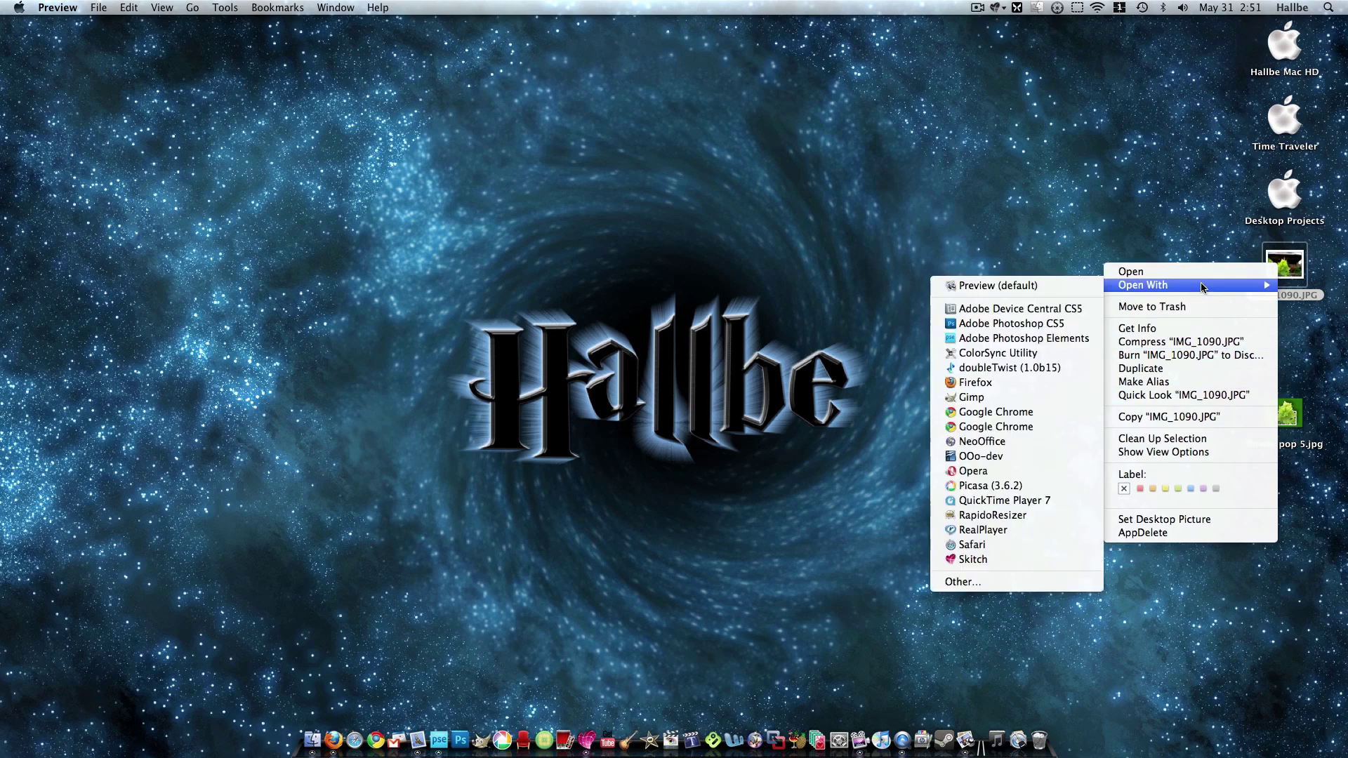
left_click(995, 341)
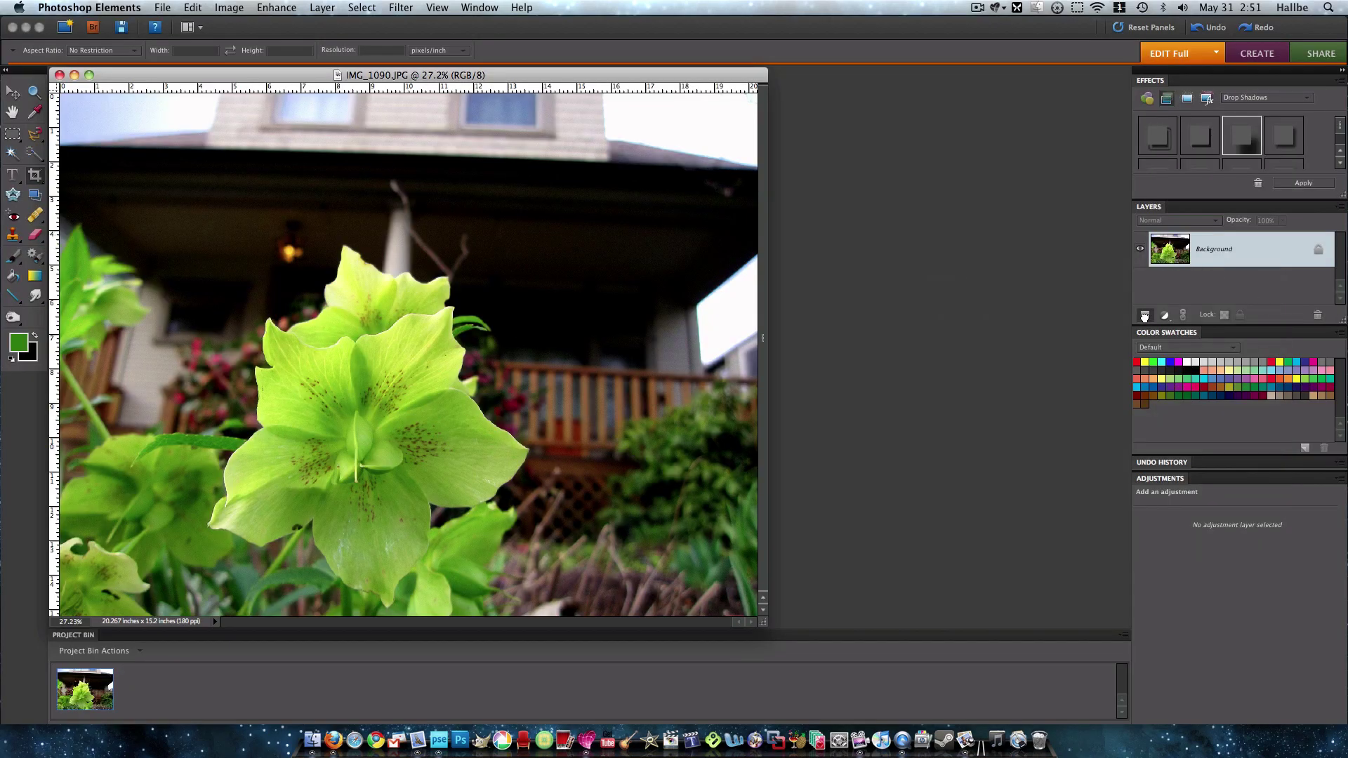
left_click_drag(1144, 315, 1147, 317)
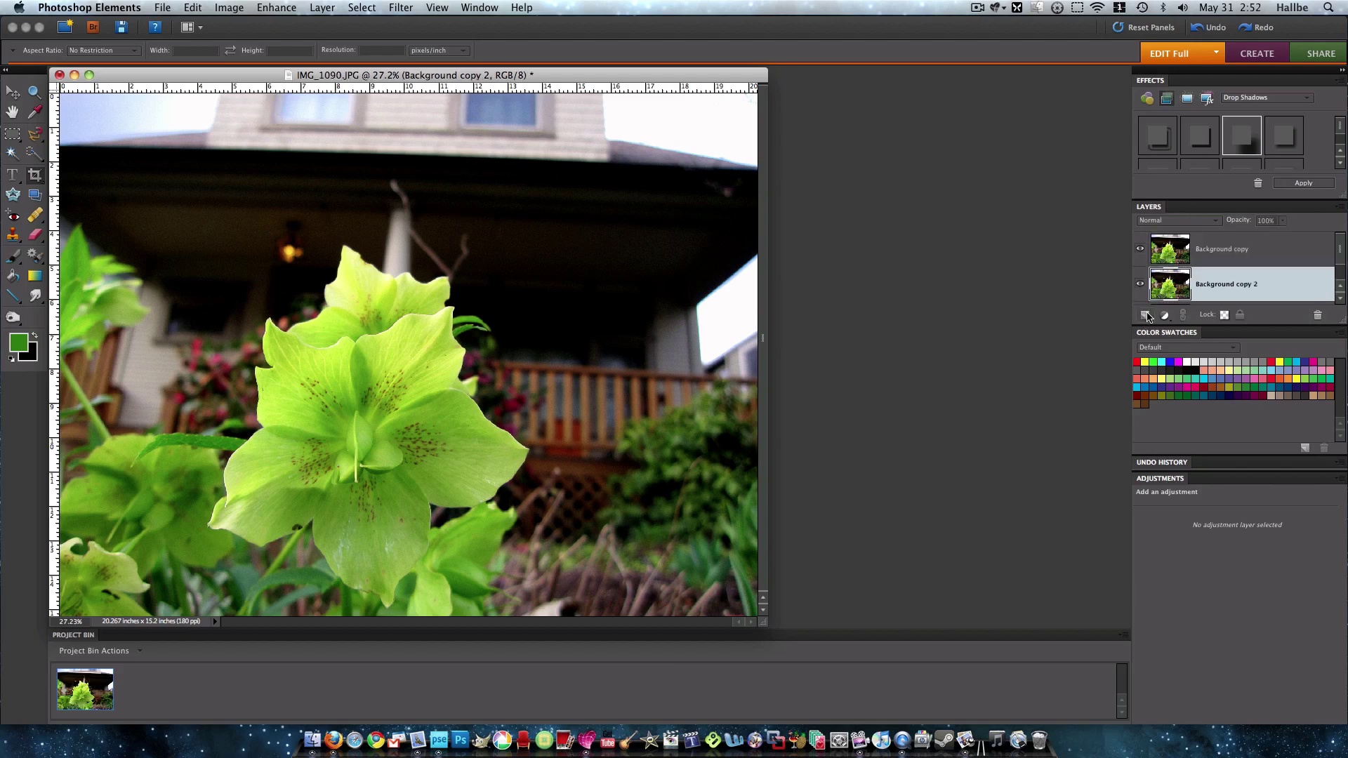
left_click(1184, 260)
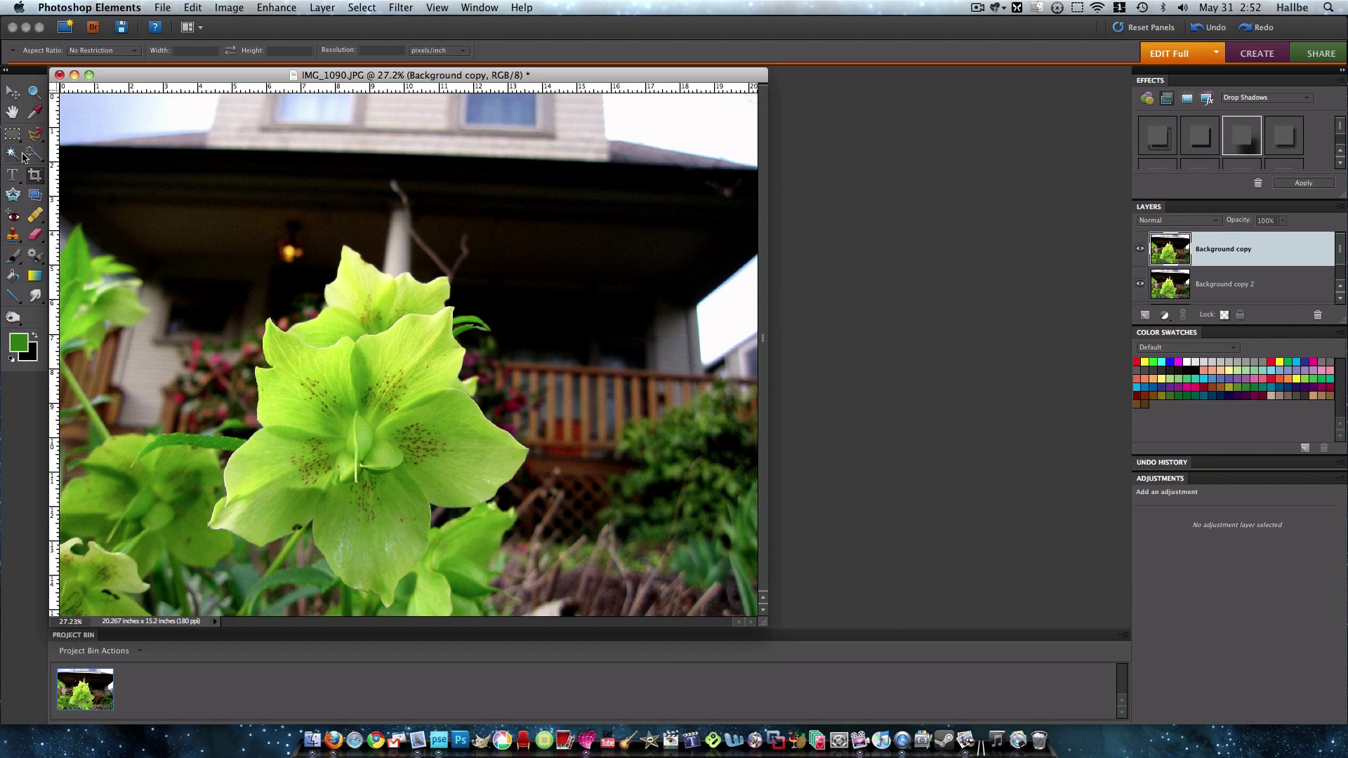
left_click(33, 153)
Select the whole green flower with Quick Selection, trimming the lower-right petal edge
mouse_move(356, 282)
left_mouse_down()
mouse_move(342, 346)
mouse_move(285, 346)
mouse_move(284, 395)
left_mouse_up()
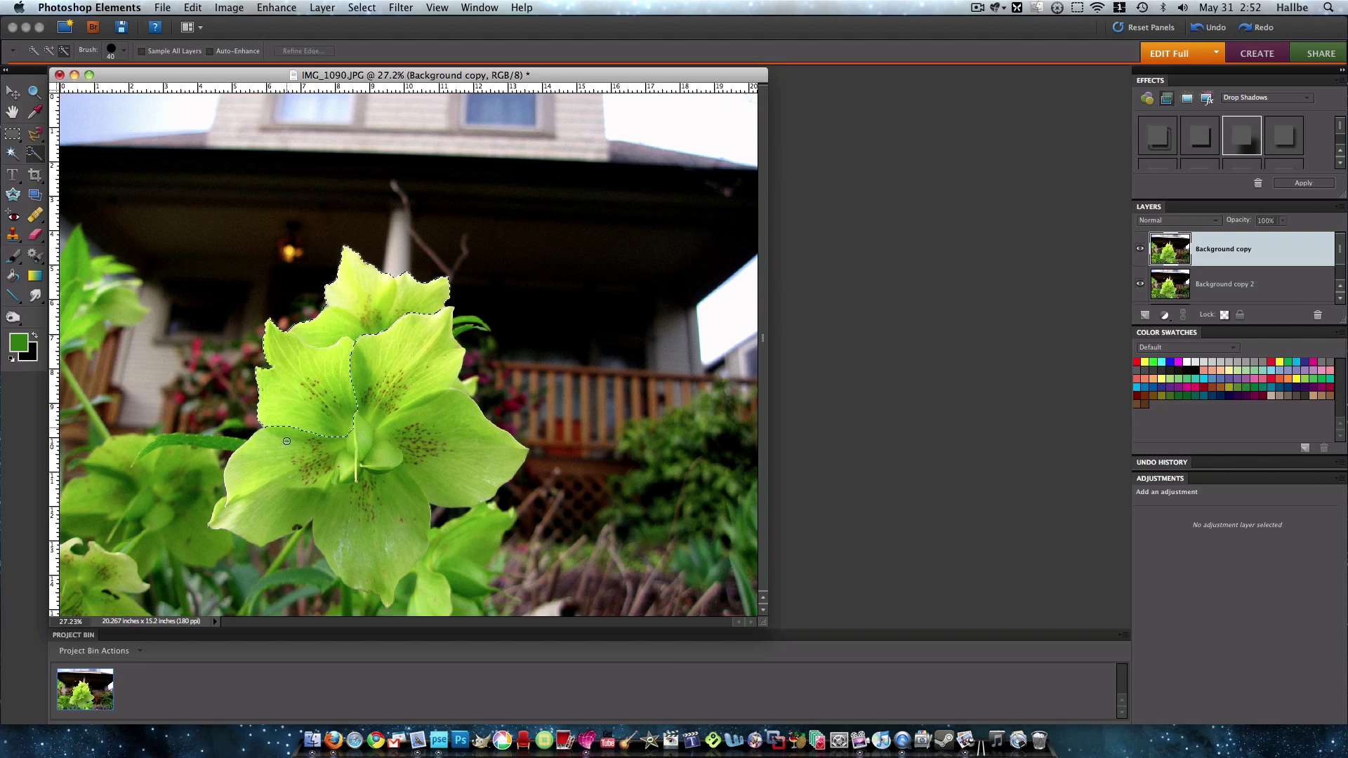
mouse_move(286, 441)
left_mouse_down()
mouse_move(273, 511)
mouse_move(361, 504)
mouse_move(382, 535)
mouse_move(384, 376)
left_mouse_up()
left_click(444, 517)
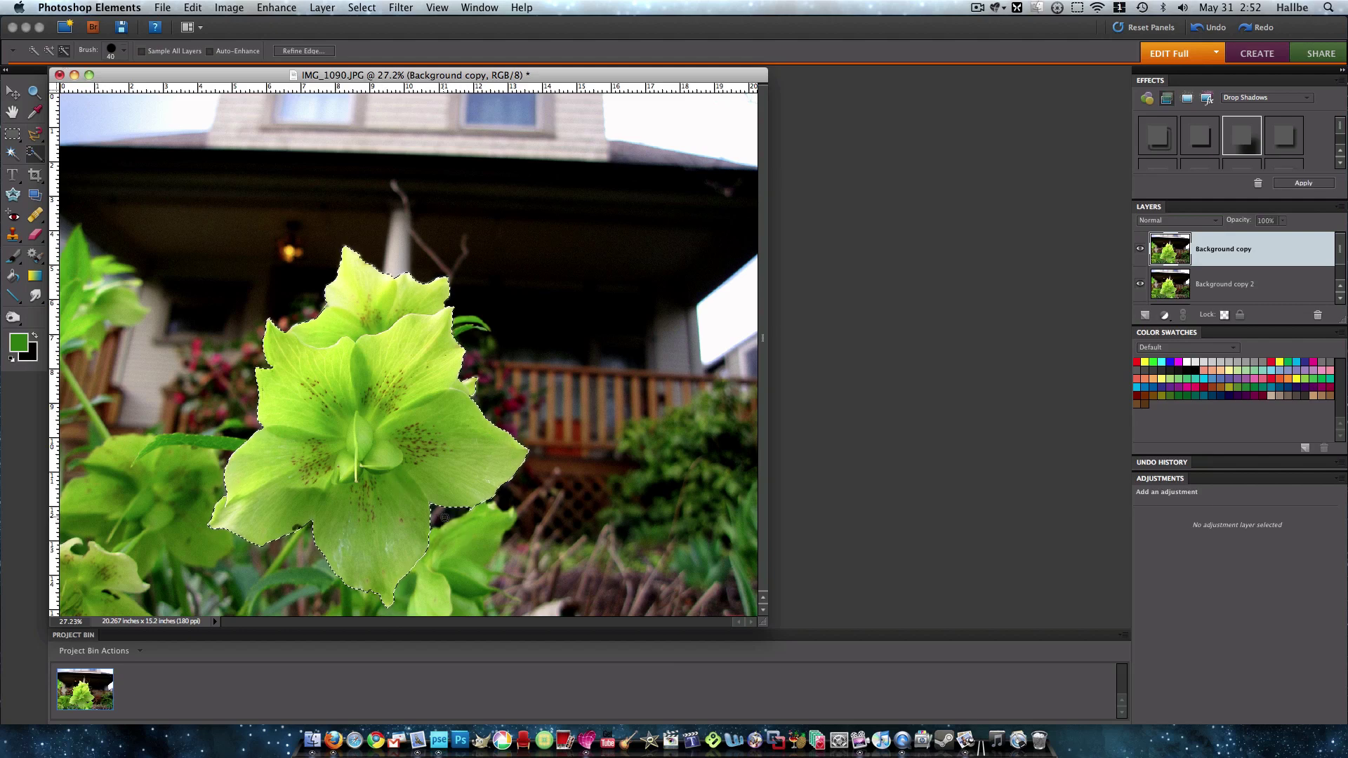
left_click(49, 51)
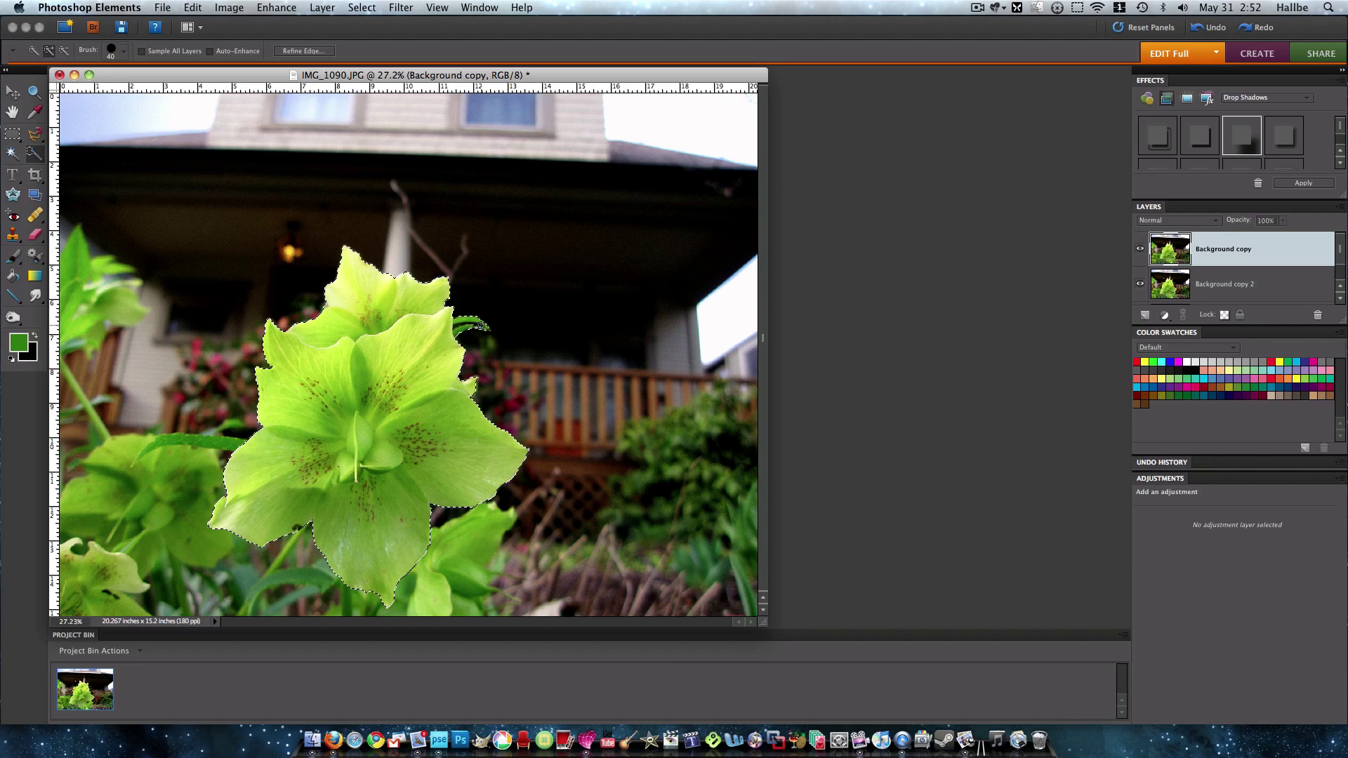
right_click(341, 395)
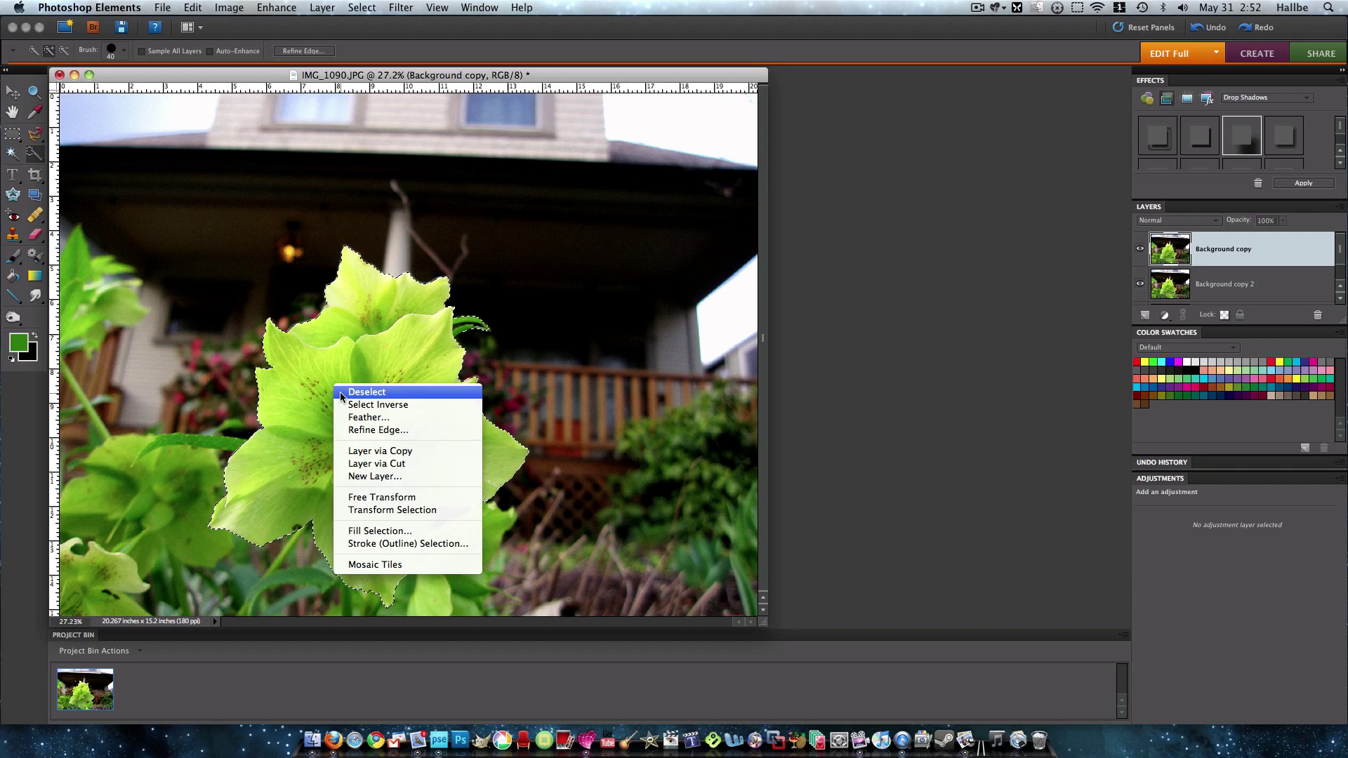
Copy the selected flower to a new Layer 1, then make Background copy active
left_click(420, 451)
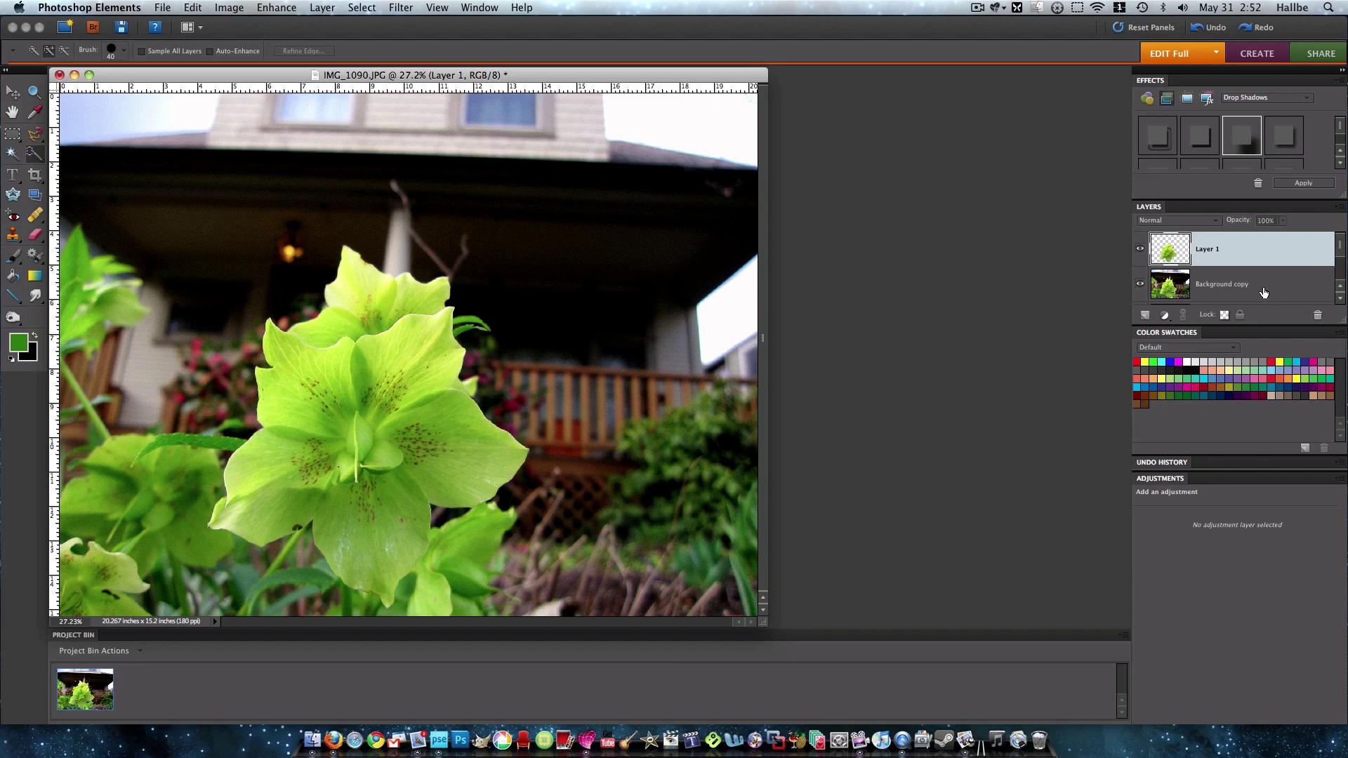
left_click(1322, 312)
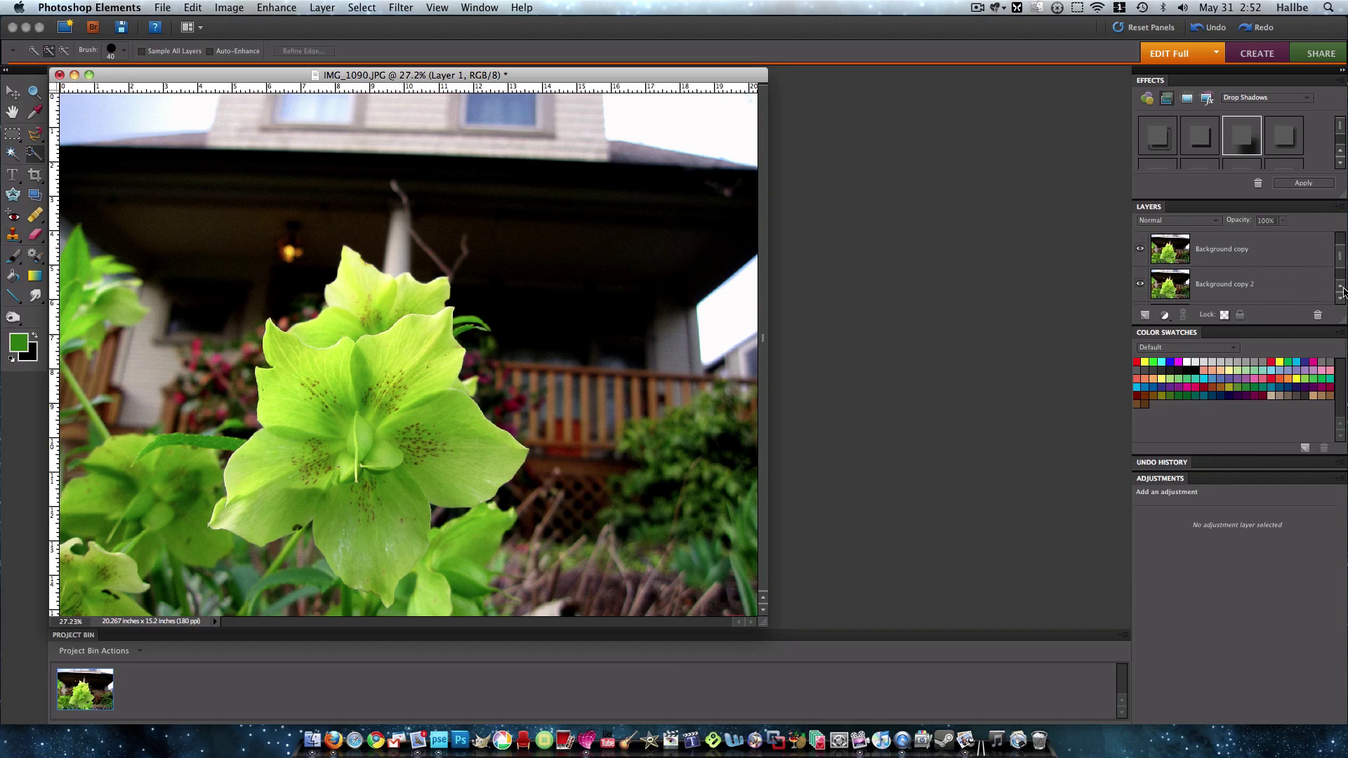
left_click(1340, 286)
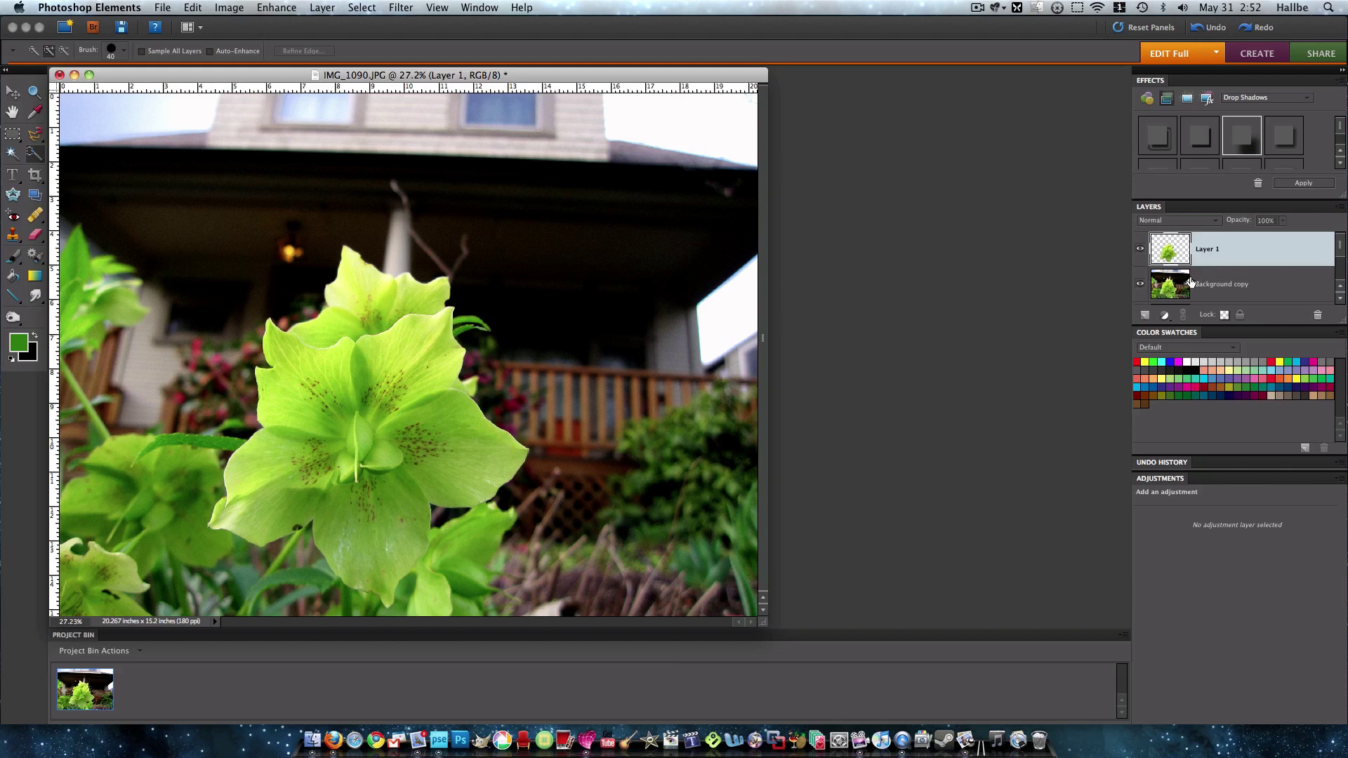
left_click(1158, 291)
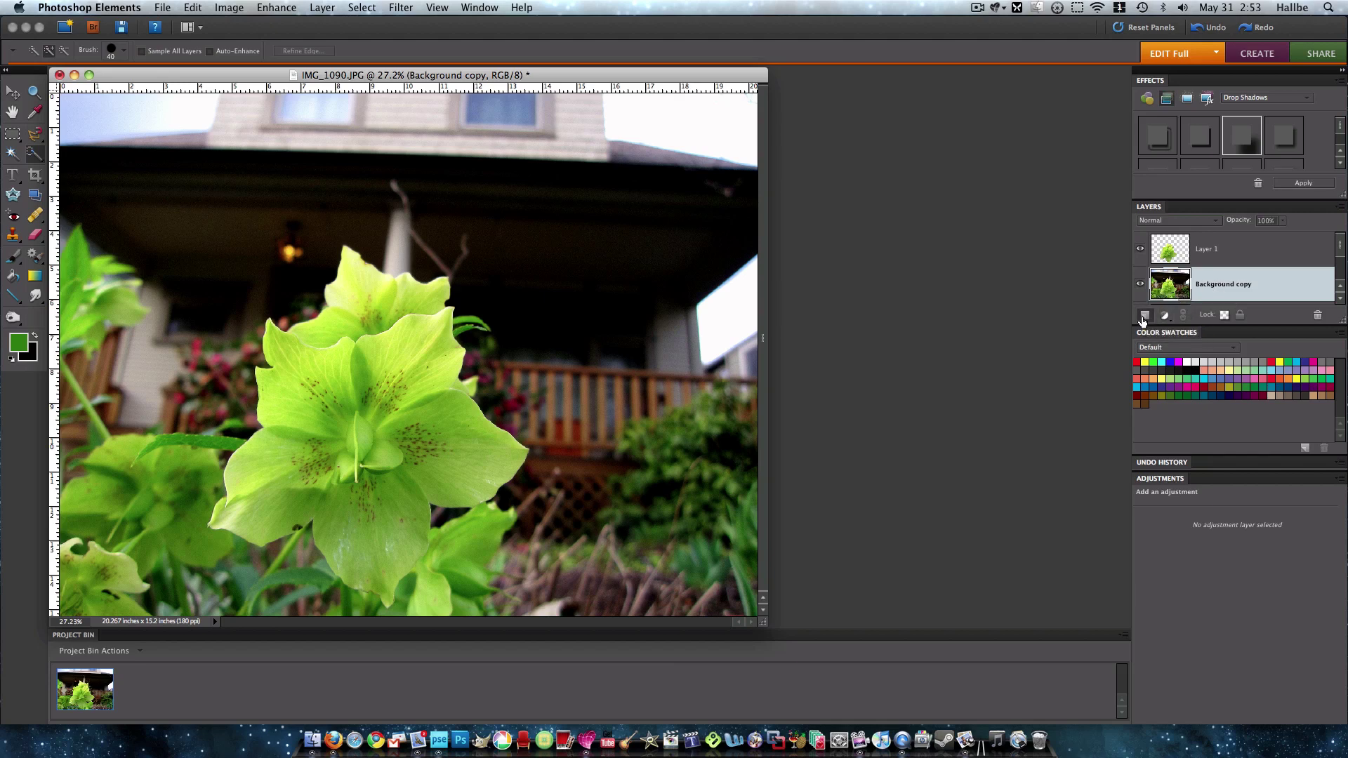
Add an empty Layer 2 and drag a rectangular marquee around the lower-left flower area
left_click(1142, 317)
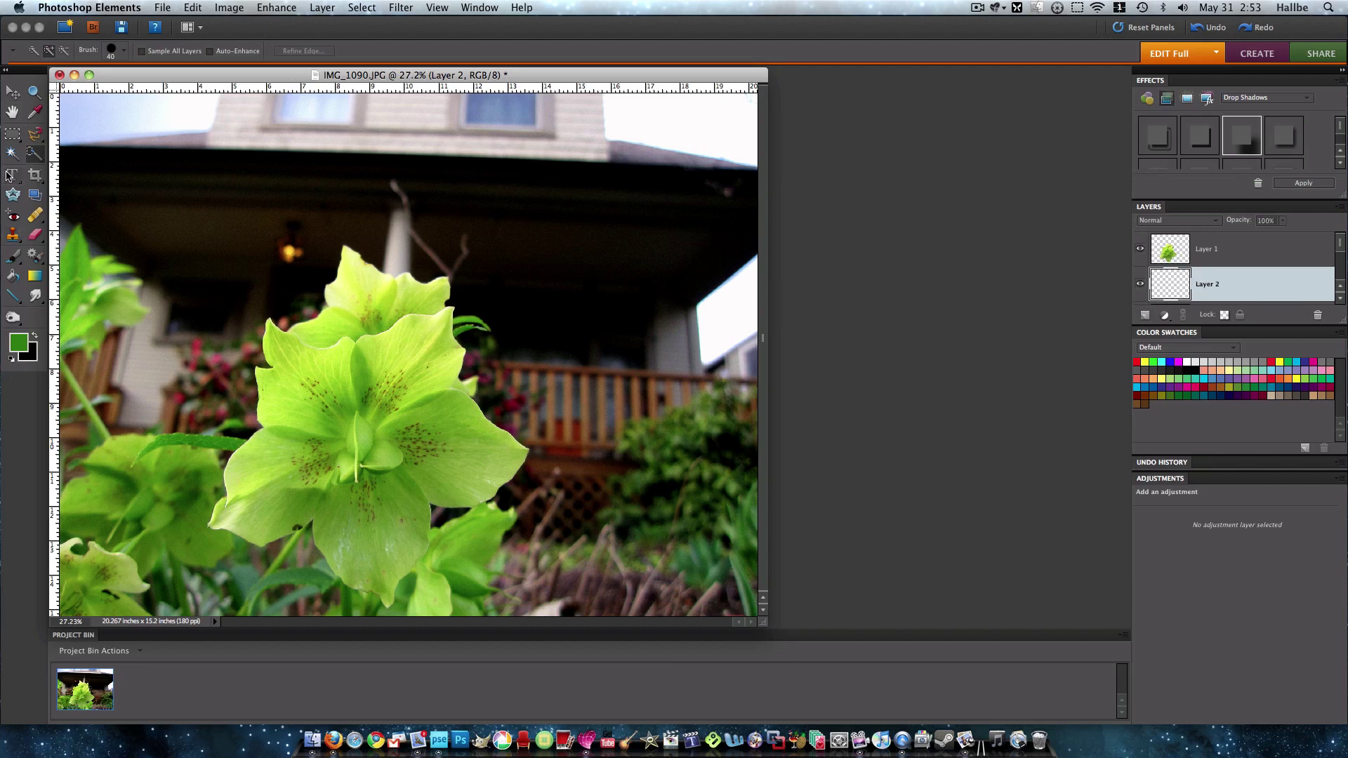
left_click(12, 134)
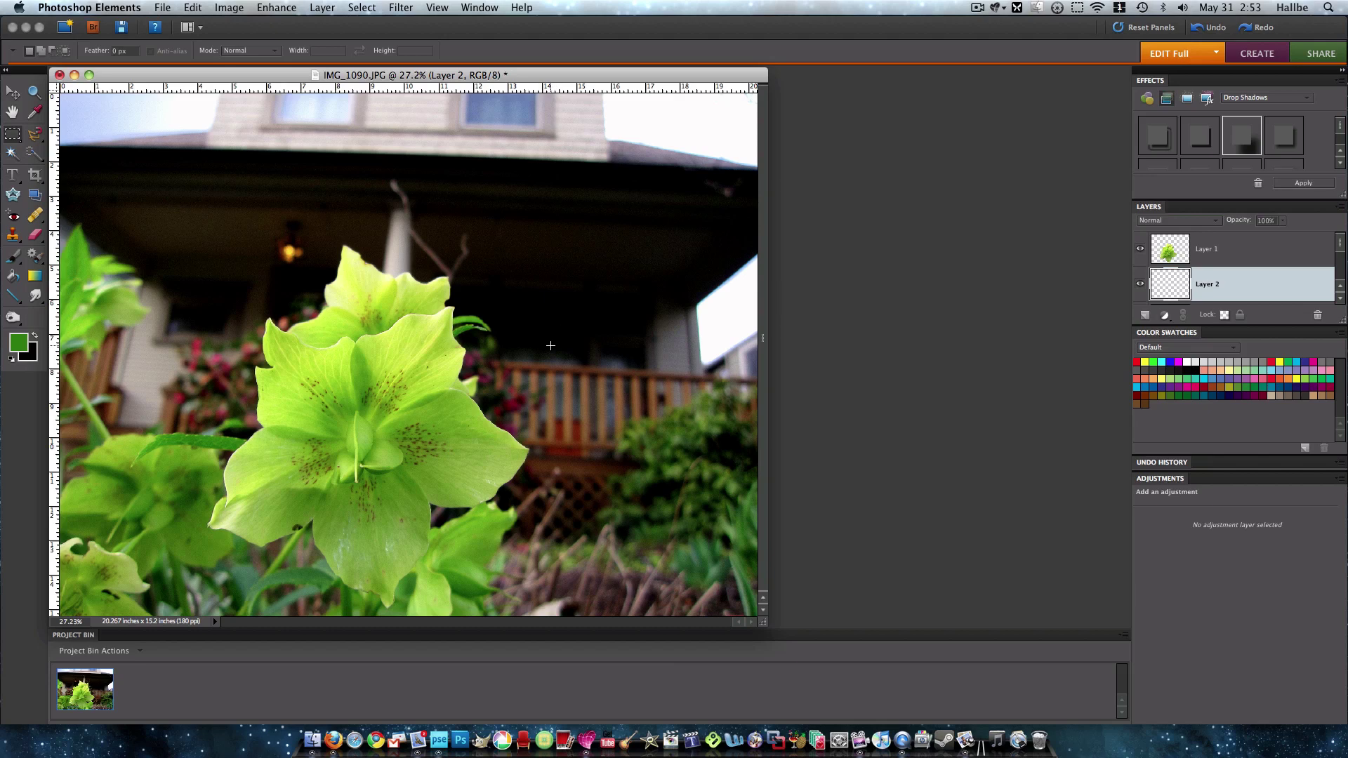
left_click_drag(467, 342, 305, 366)
left_click_drag(156, 543, 118, 608)
Stroke the rectangle with a near-white 60 px border placed inside the selection
left_click(200, 9)
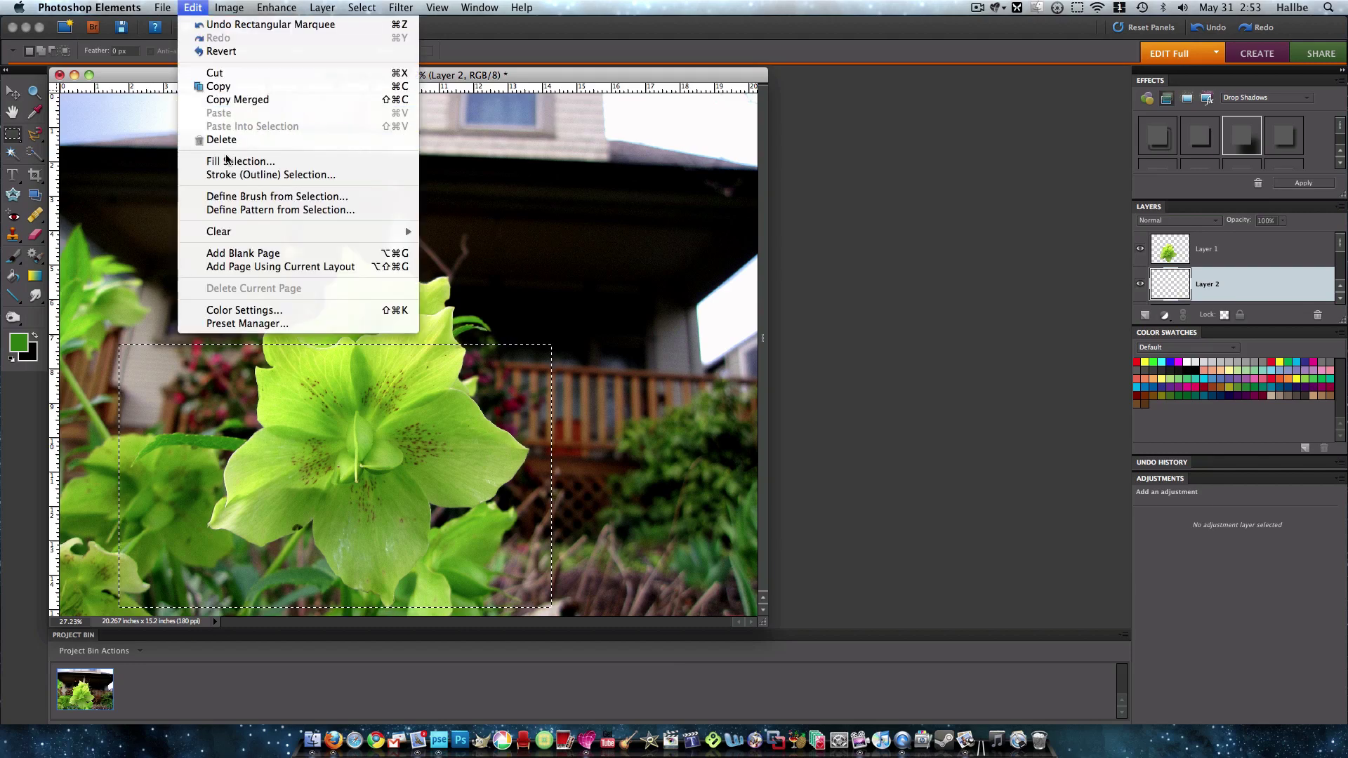
left_click(228, 174)
left_click(617, 253)
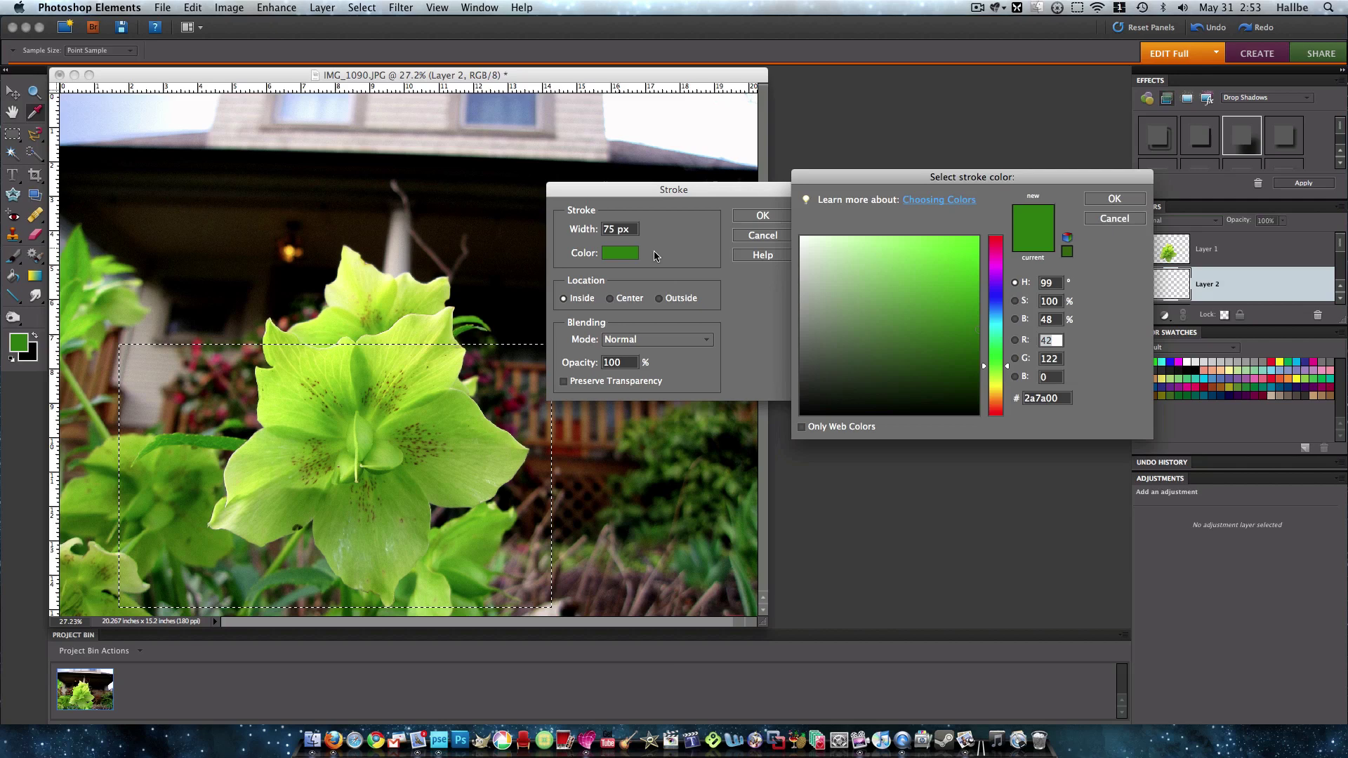
left_click(803, 238)
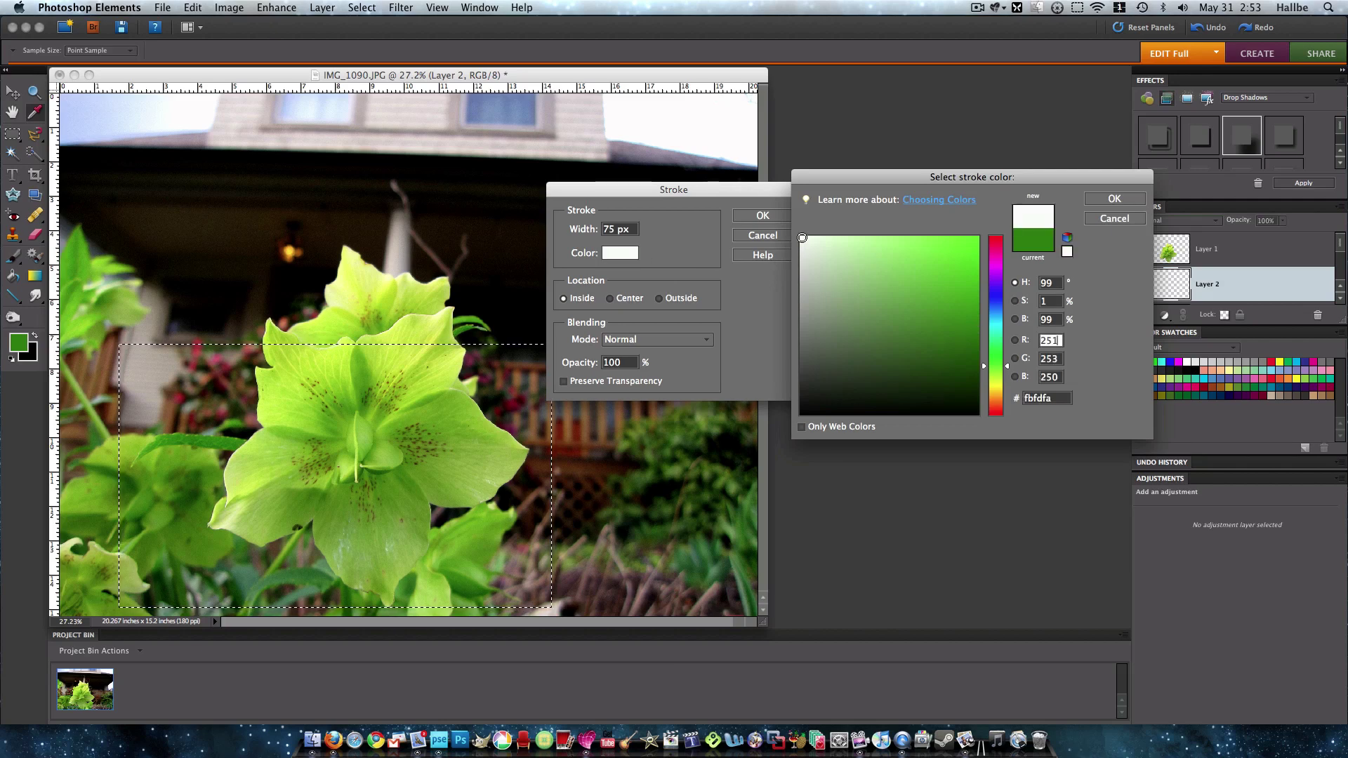
left_click(1140, 202)
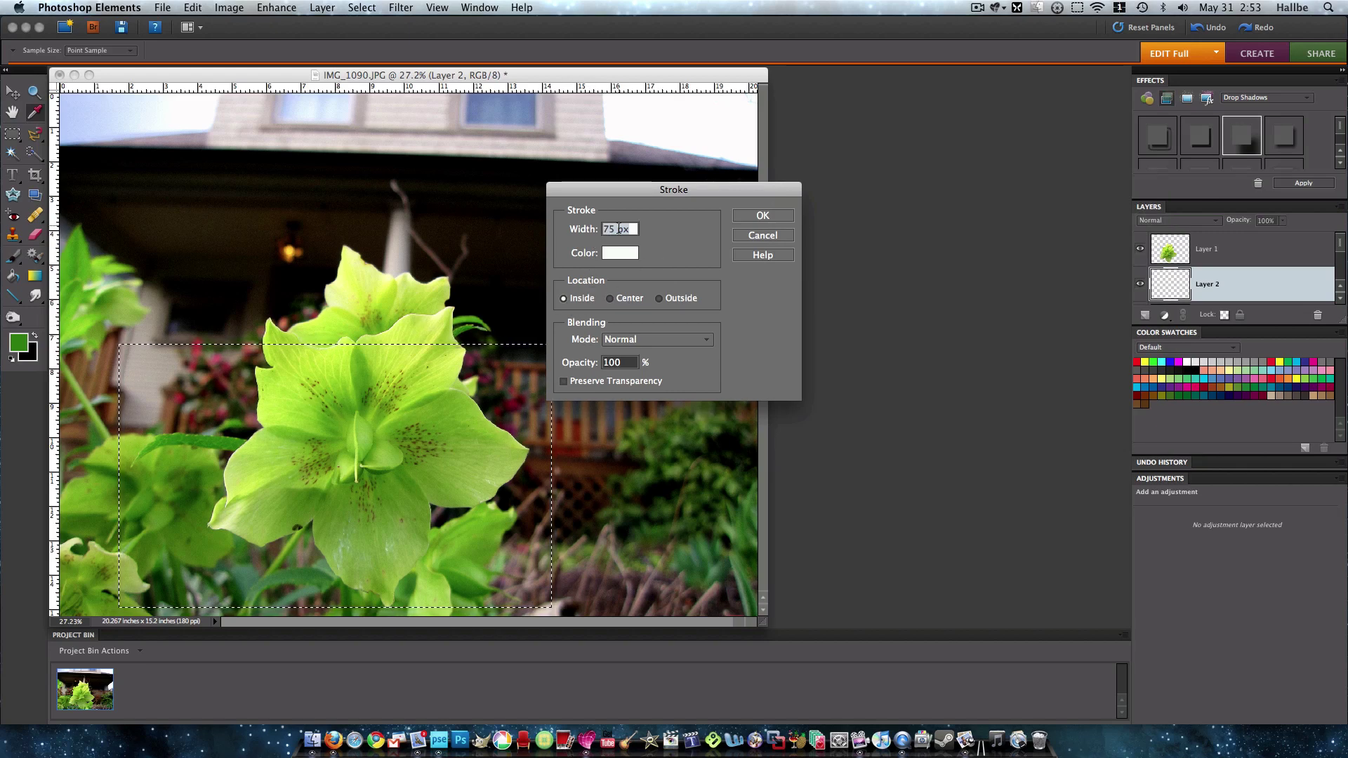
double_click(610, 229)
type("50")
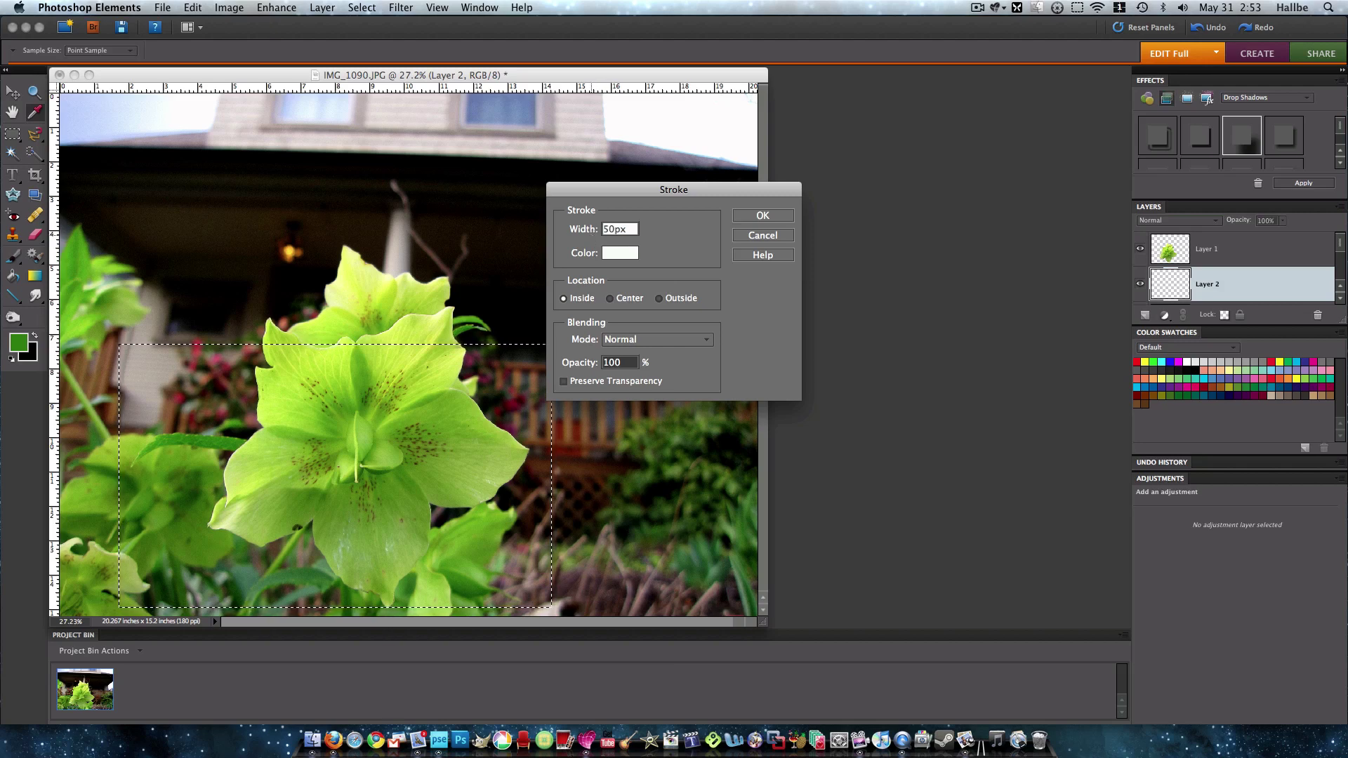
key("BackSpace")
key("BackSpace")
type("60")
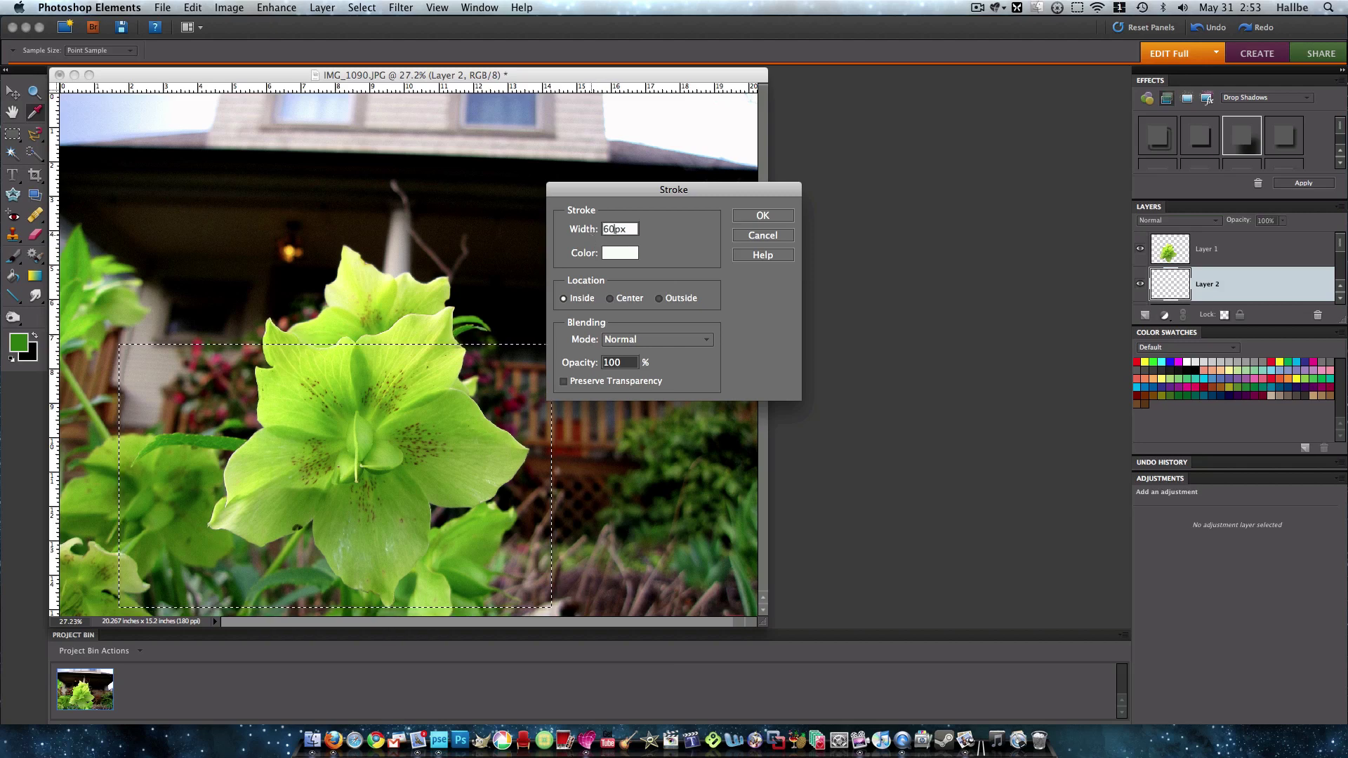
left_click(748, 215)
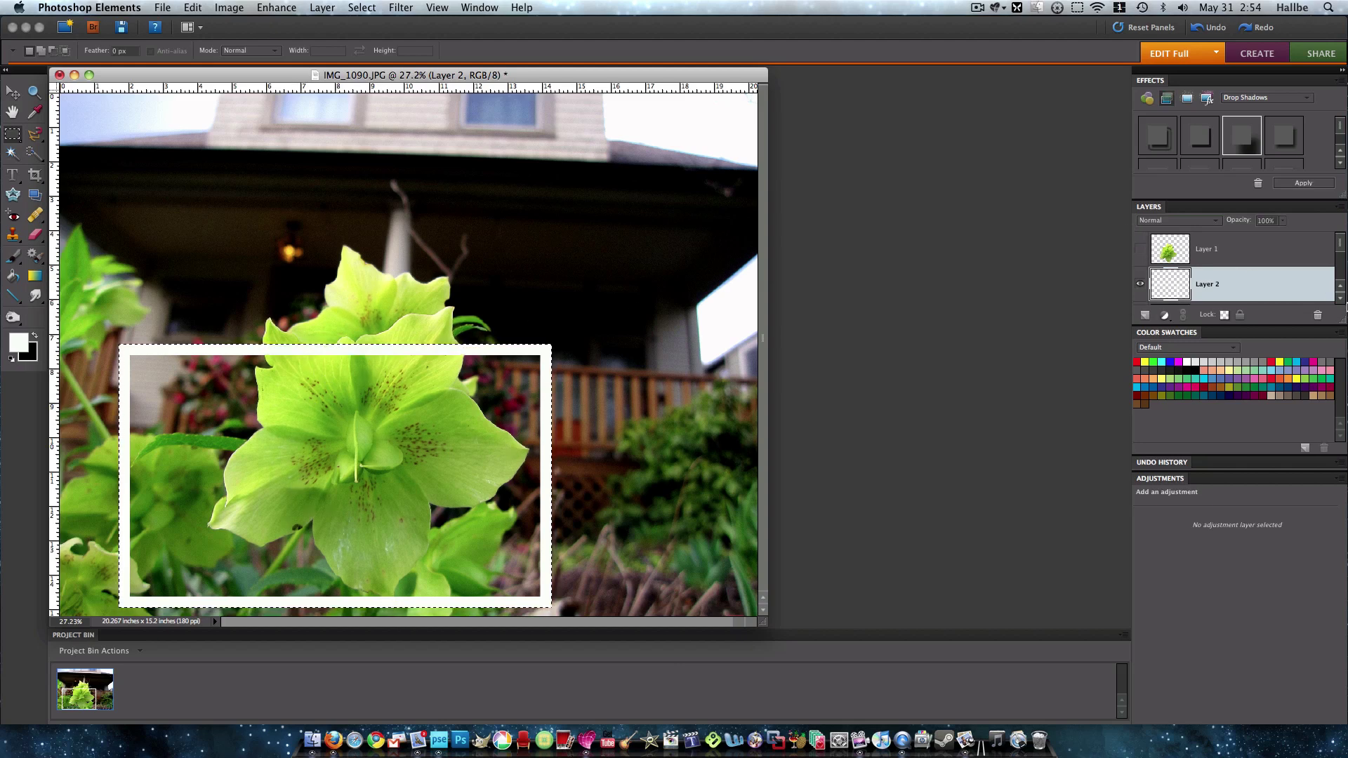
Hide Layer 1 and Background copy 2, then make Background copy the active layer
left_click(1336, 298)
left_click(1337, 298)
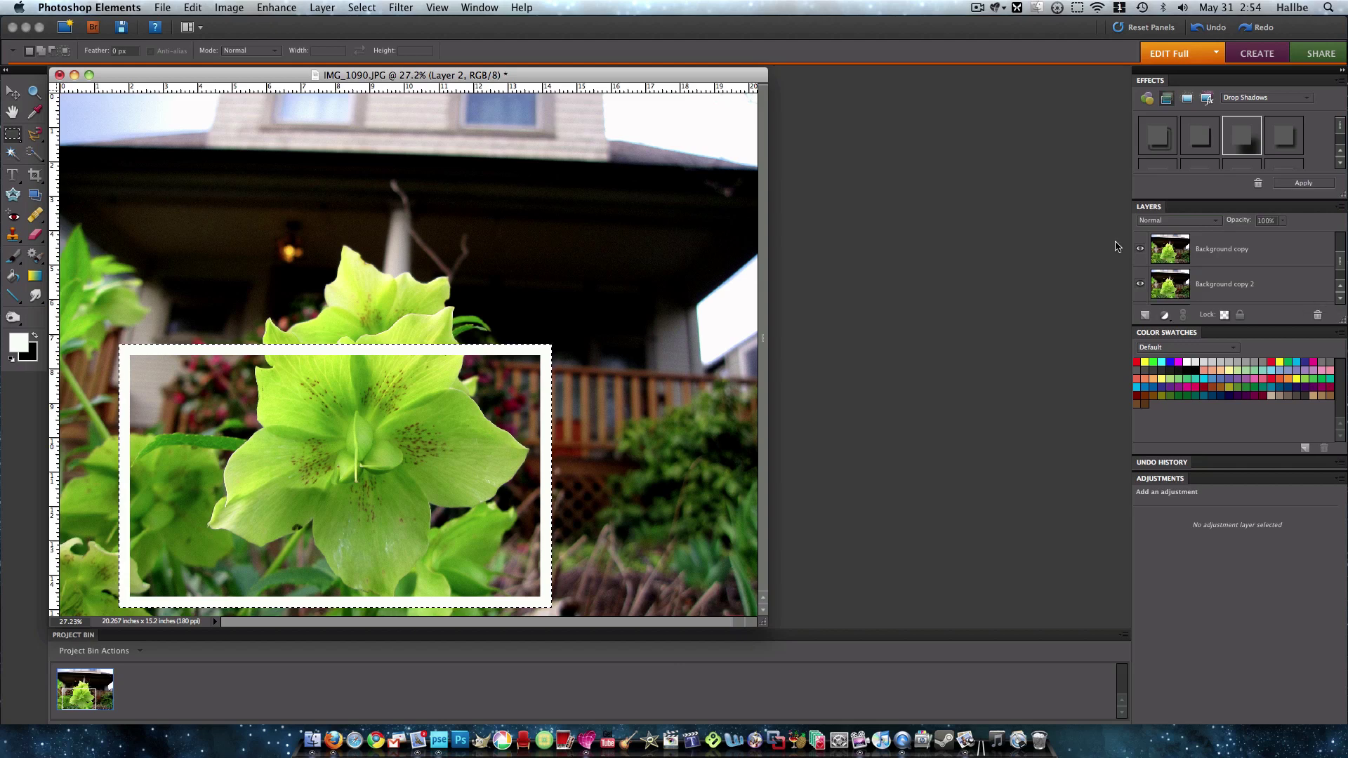
left_click(1140, 284)
scroll(1343, 266, "up", 1)
left_click(1220, 286)
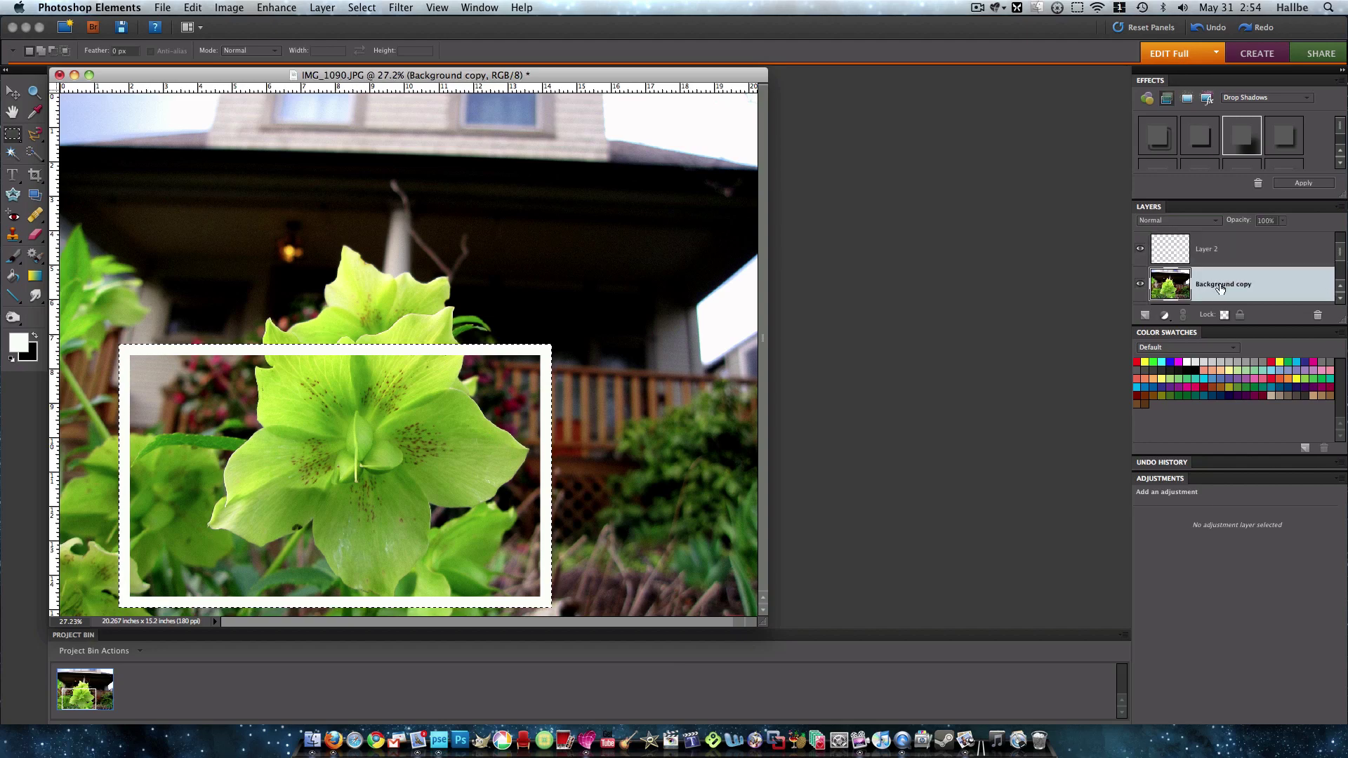
left_click(200, 10)
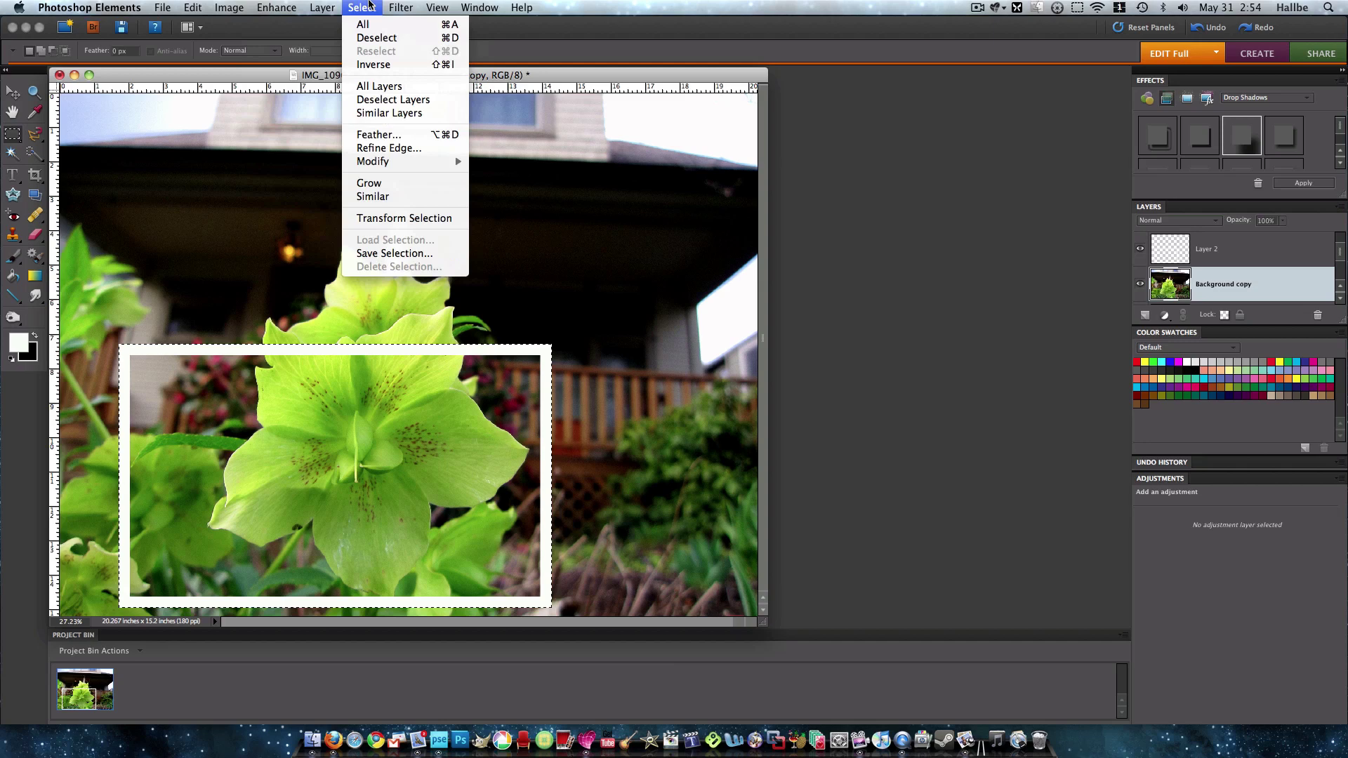
Deselect the rectangle and switch to the Eraser tool at a 900 px size
left_click(389, 40)
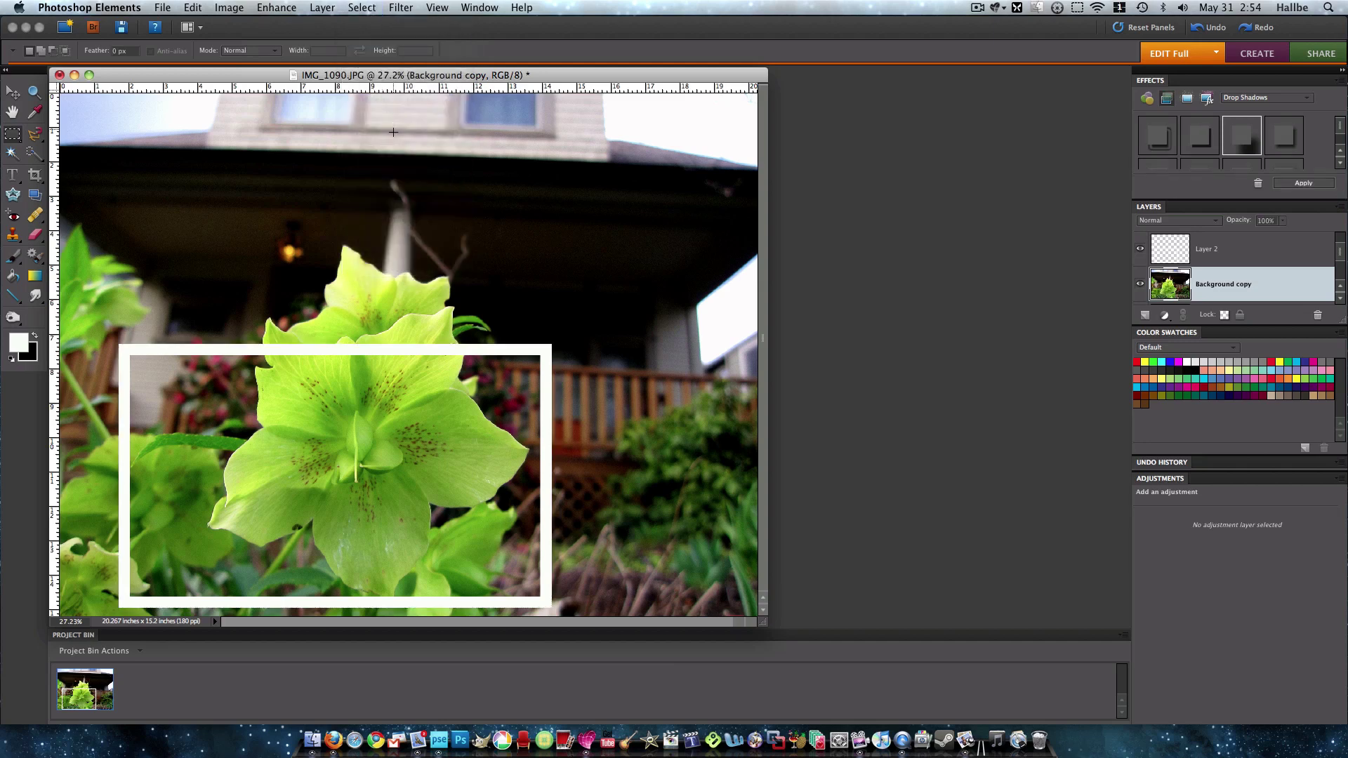
left_click(33, 234)
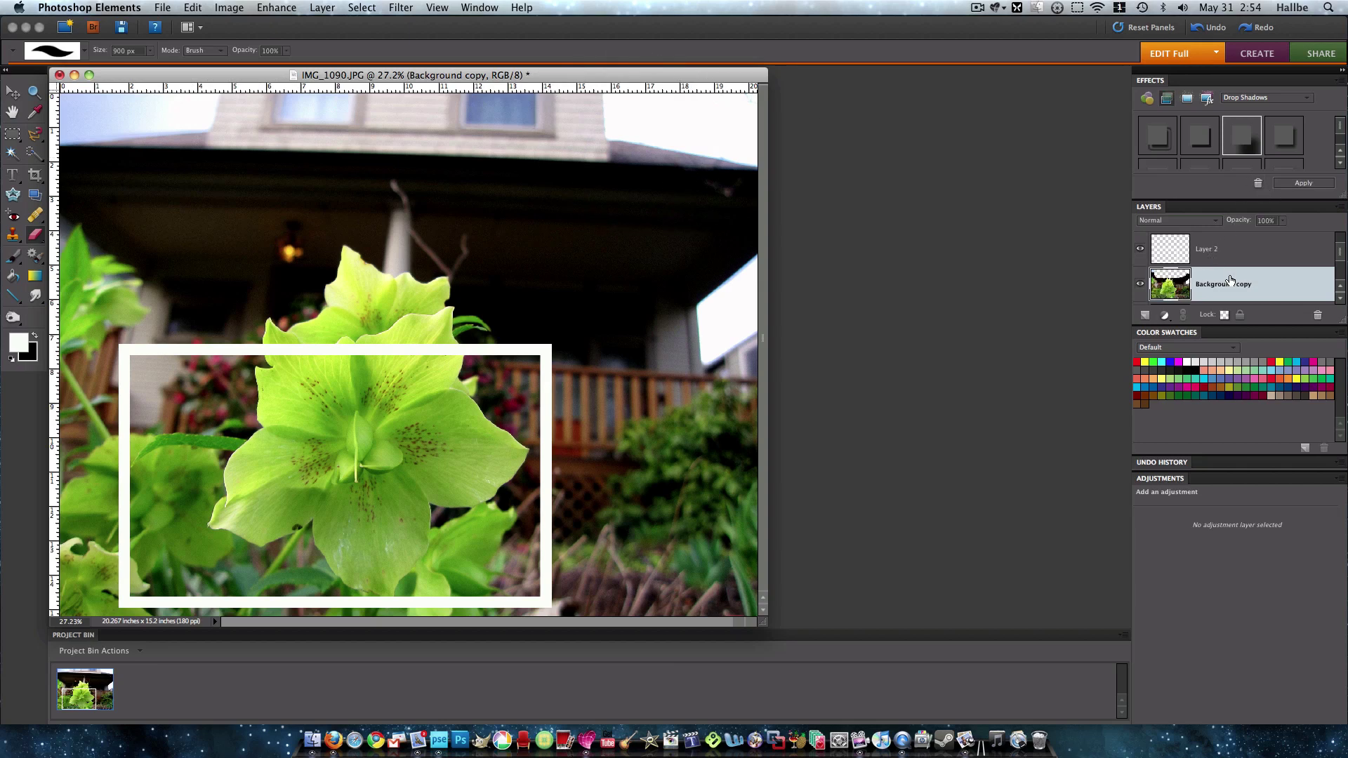
scroll(1236, 274, "up", 1)
scroll(1244, 265, "down", 2)
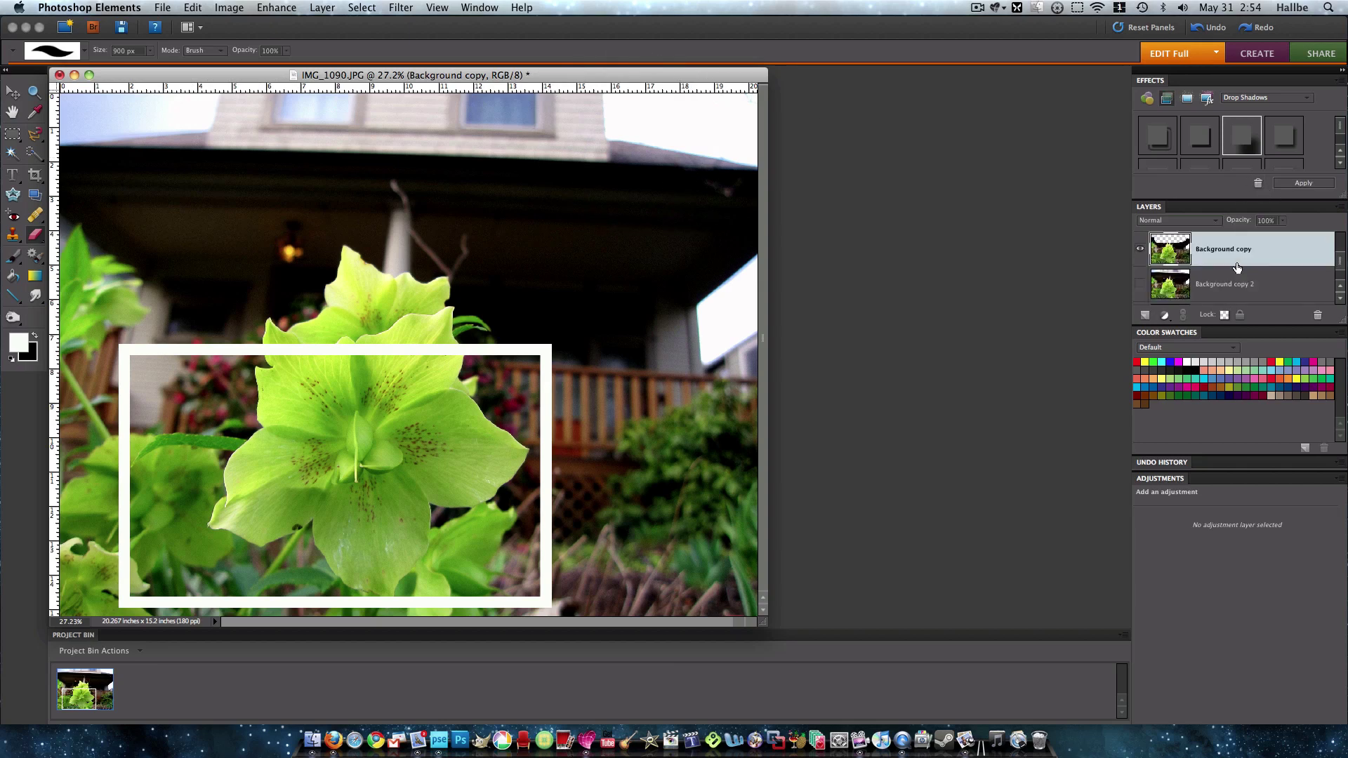
scroll(1177, 288, "up", 2)
scroll(1178, 288, "down", 3)
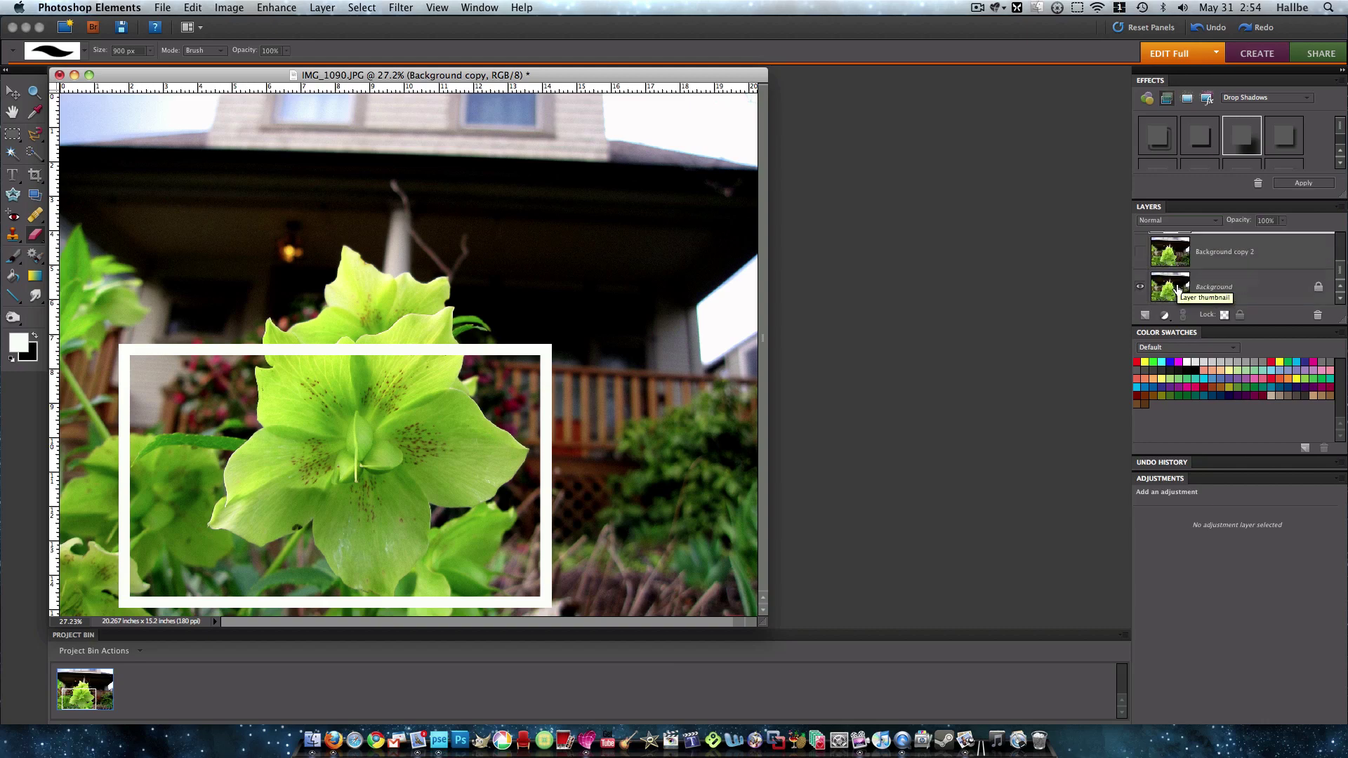
Hide the Background layer and erase around the frame, undoing one stray stroke
left_click(1139, 287)
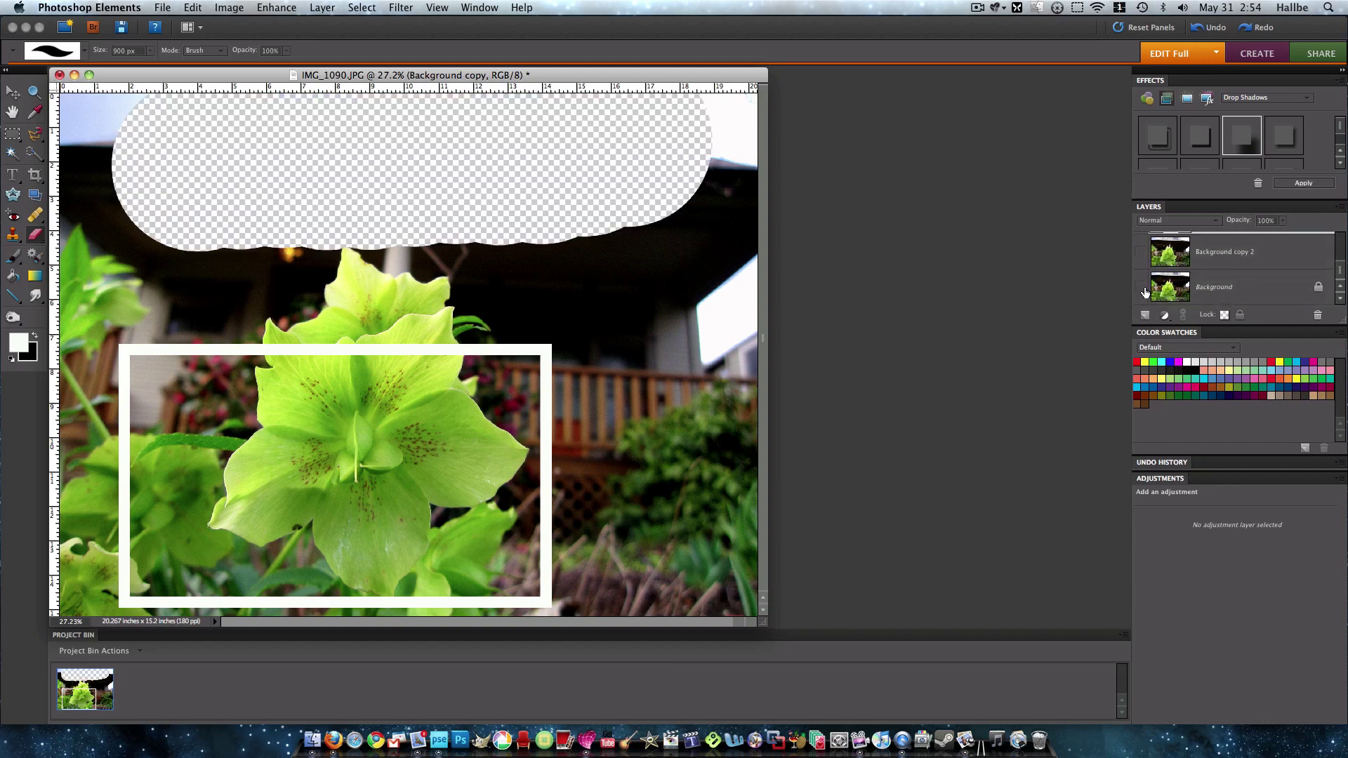
mouse_move(523, 173)
left_mouse_down()
mouse_move(358, 240)
mouse_move(315, 235)
mouse_move(203, 215)
mouse_move(126, 176)
mouse_move(109, 143)
mouse_move(346, 135)
mouse_move(593, 159)
mouse_move(747, 140)
mouse_move(720, 602)
mouse_move(692, 548)
mouse_move(649, 271)
mouse_move(633, 399)
mouse_move(647, 589)
mouse_move(632, 512)
left_mouse_up()
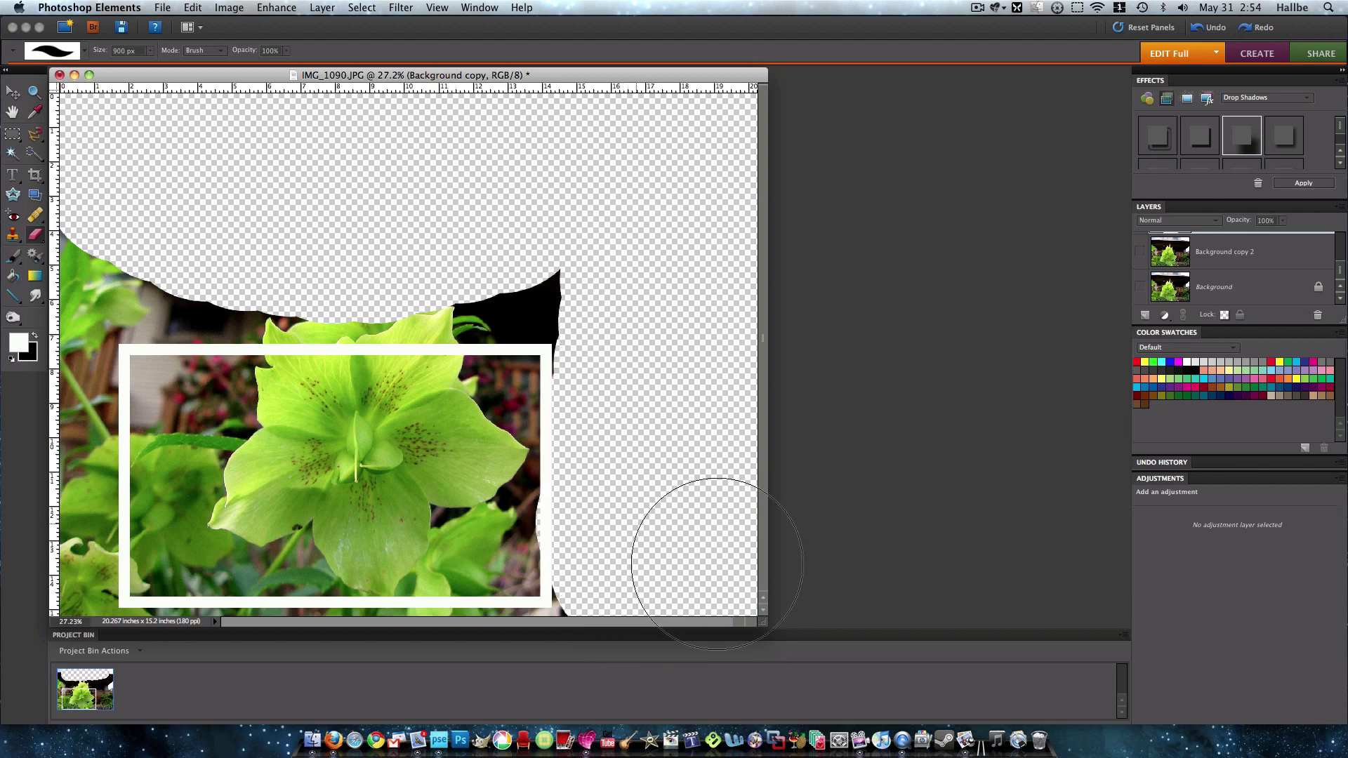
left_click(195, 14)
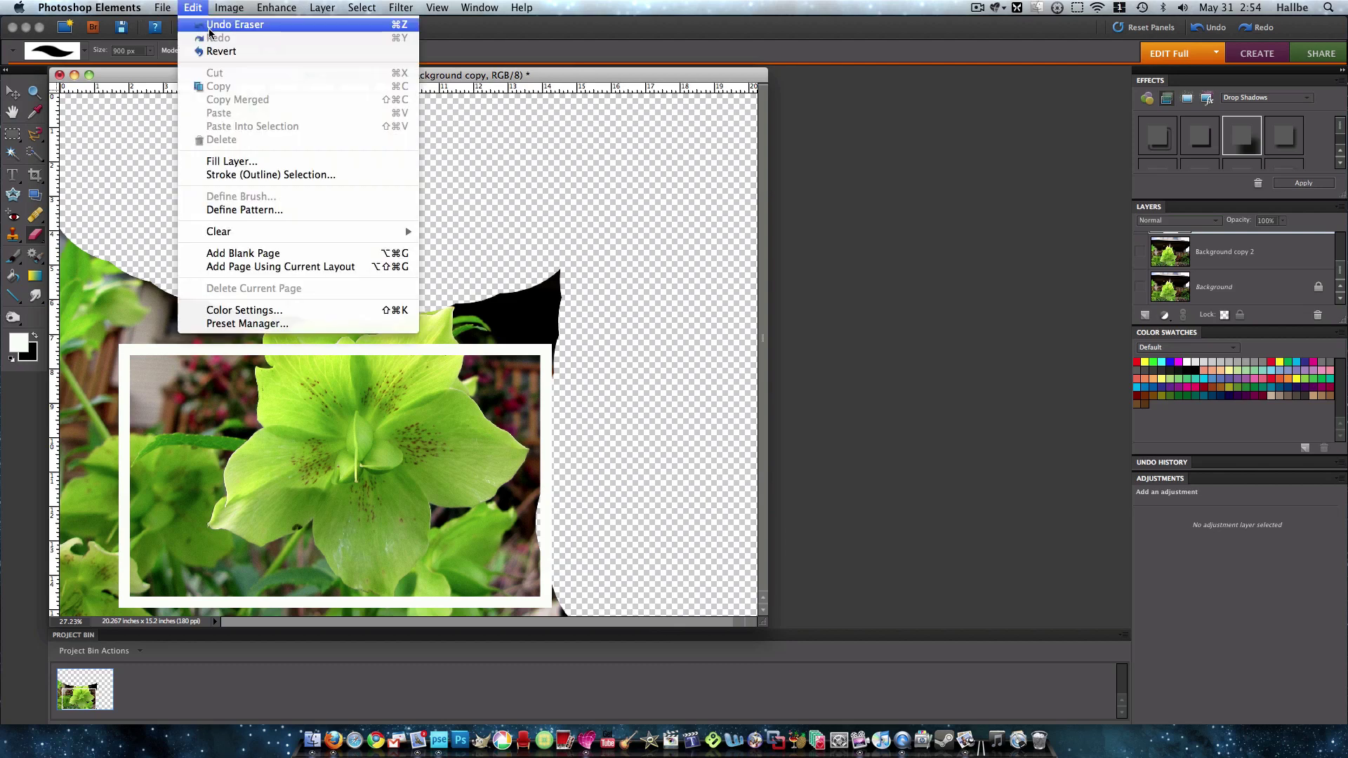
left_click(209, 28)
Erase the remaining top-right, side sliver and upper-left areas, shrinking the eraser to 250 px
mouse_move(702, 176)
left_mouse_down()
mouse_move(698, 285)
mouse_move(701, 225)
mouse_move(697, 241)
mouse_move(367, 220)
mouse_move(135, 175)
mouse_move(104, 149)
mouse_move(120, 130)
mouse_move(132, 253)
mouse_move(241, 241)
mouse_move(297, 261)
mouse_move(445, 263)
mouse_move(459, 241)
mouse_move(592, 271)
mouse_move(639, 349)
mouse_move(636, 407)
mouse_move(638, 382)
mouse_move(698, 583)
mouse_move(682, 627)
left_mouse_up()
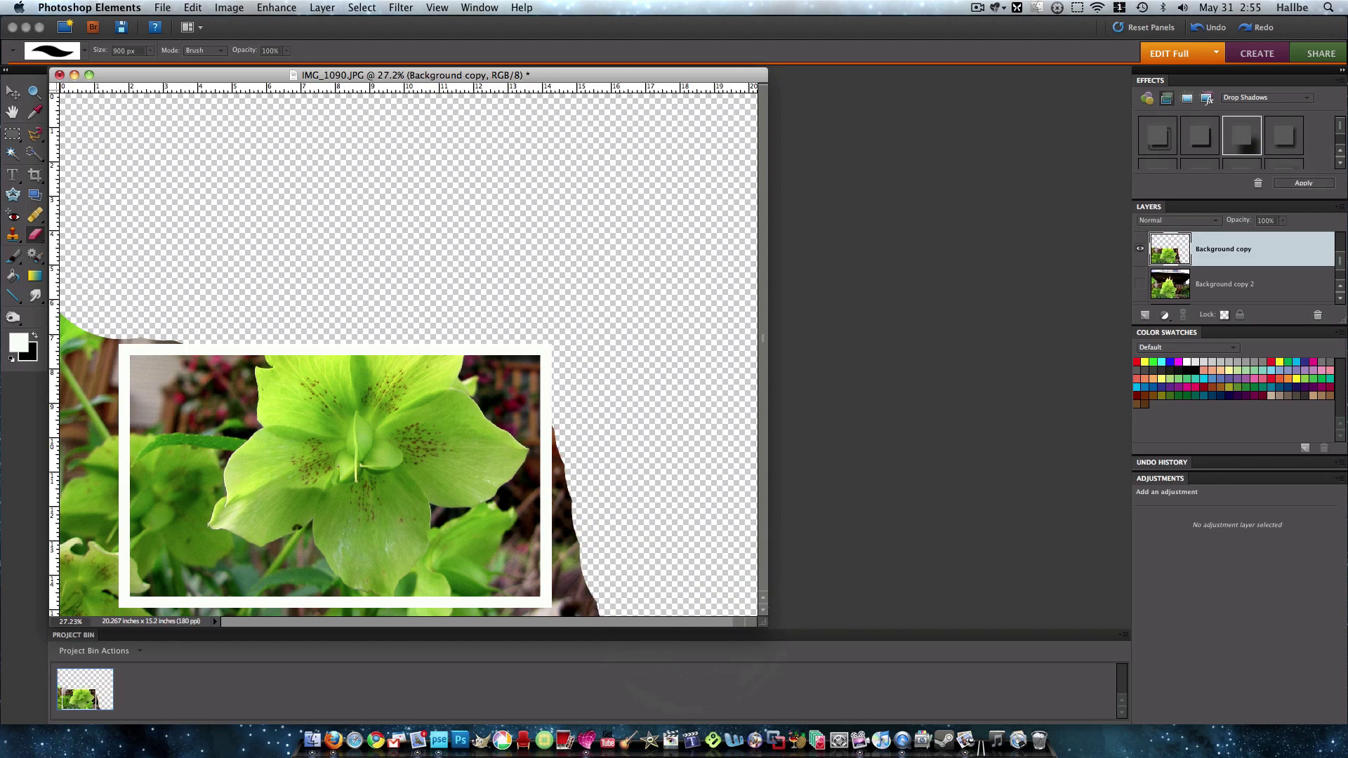
mouse_move(642, 505)
left_mouse_down()
mouse_move(628, 432)
mouse_move(659, 530)
mouse_move(634, 554)
mouse_move(633, 529)
mouse_move(638, 578)
left_mouse_up()
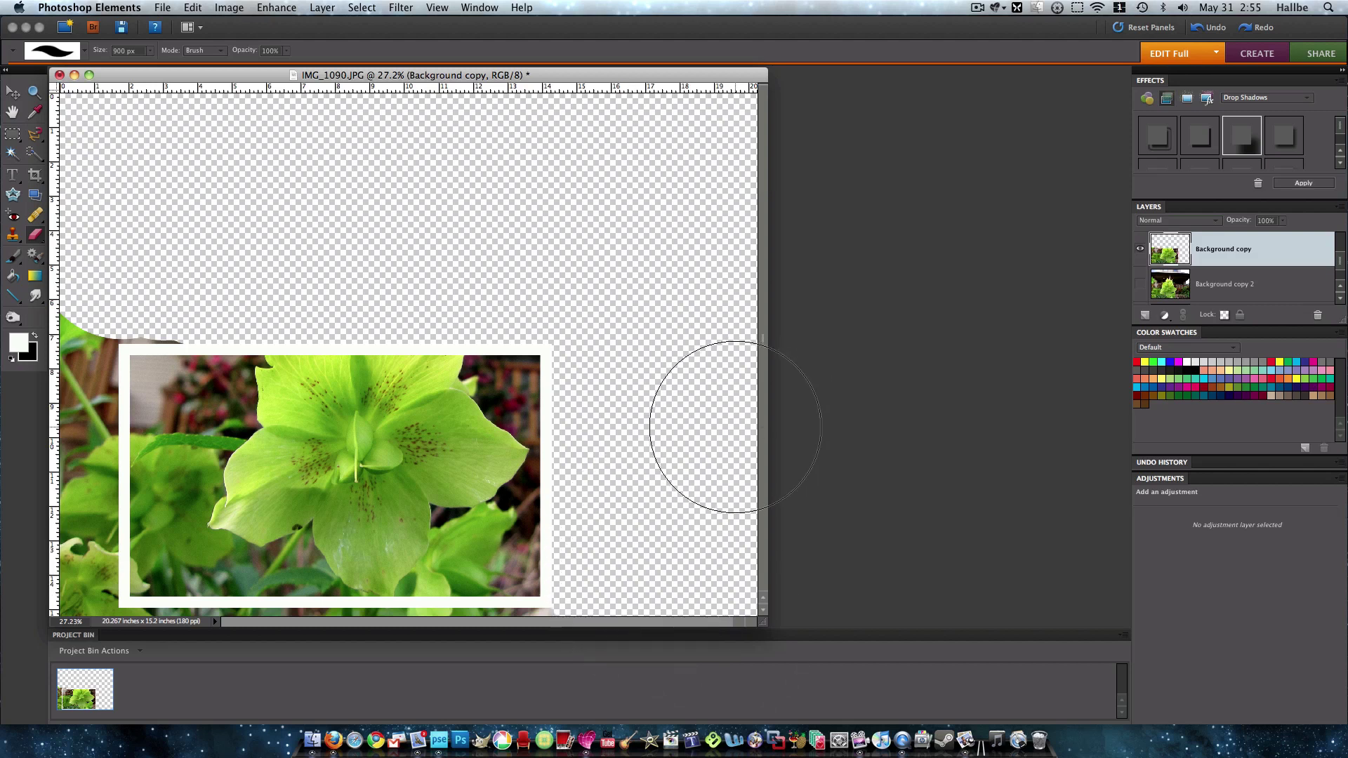
key("bracketleft")
key("bracketleft")
key("bracketleft")
key("bracketleft")
key("bracketleft")
key("bracketleft")
key("bracketleft")
mouse_move(70, 330)
left_mouse_down()
mouse_move(81, 364)
mouse_move(117, 329)
mouse_move(176, 322)
mouse_move(100, 335)
mouse_move(71, 405)
mouse_move(69, 536)
mouse_move(72, 436)
mouse_move(100, 369)
mouse_move(73, 615)
mouse_move(101, 474)
mouse_move(95, 614)
mouse_move(97, 529)
mouse_move(94, 562)
mouse_move(123, 625)
mouse_move(558, 621)
left_mouse_up()
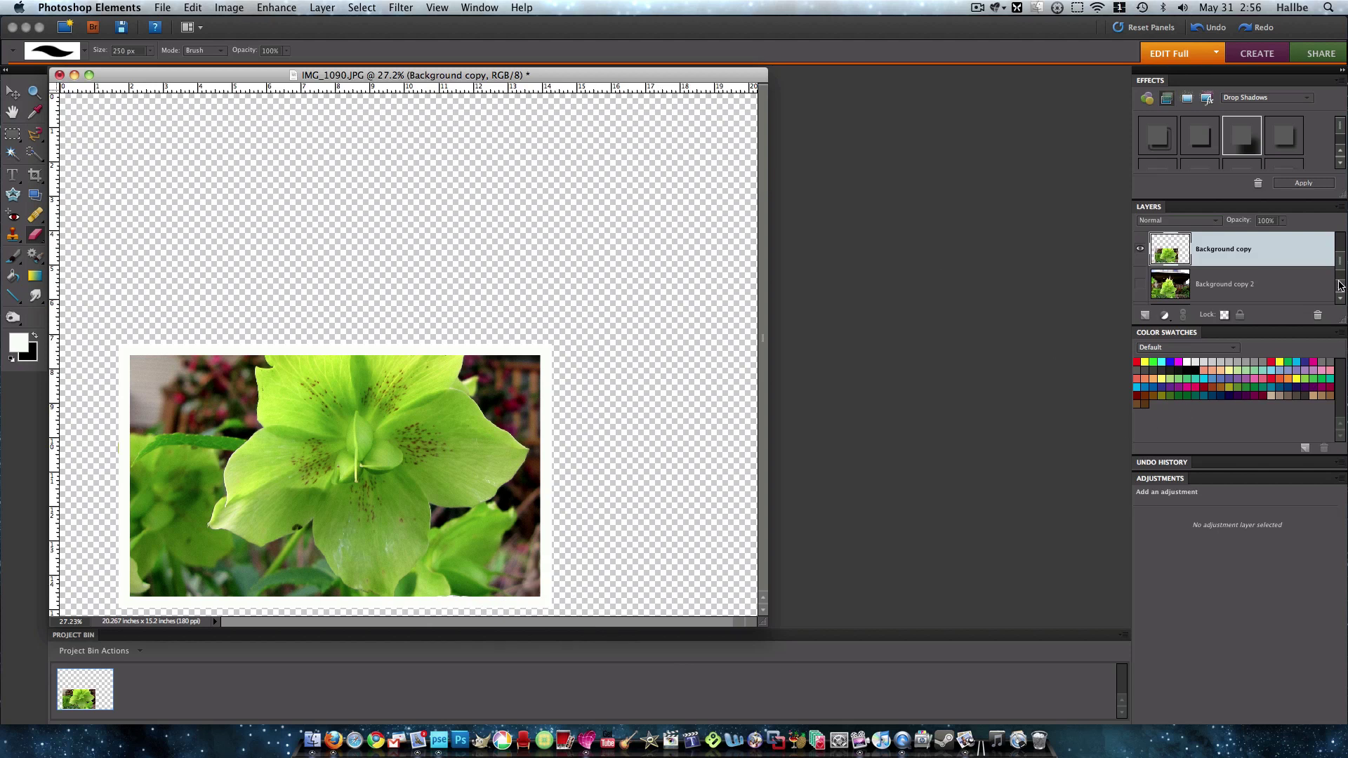
Show Layer 1, merge it down onto Layer 2, then merge that into Background copy
scroll(1339, 285, "up", 3)
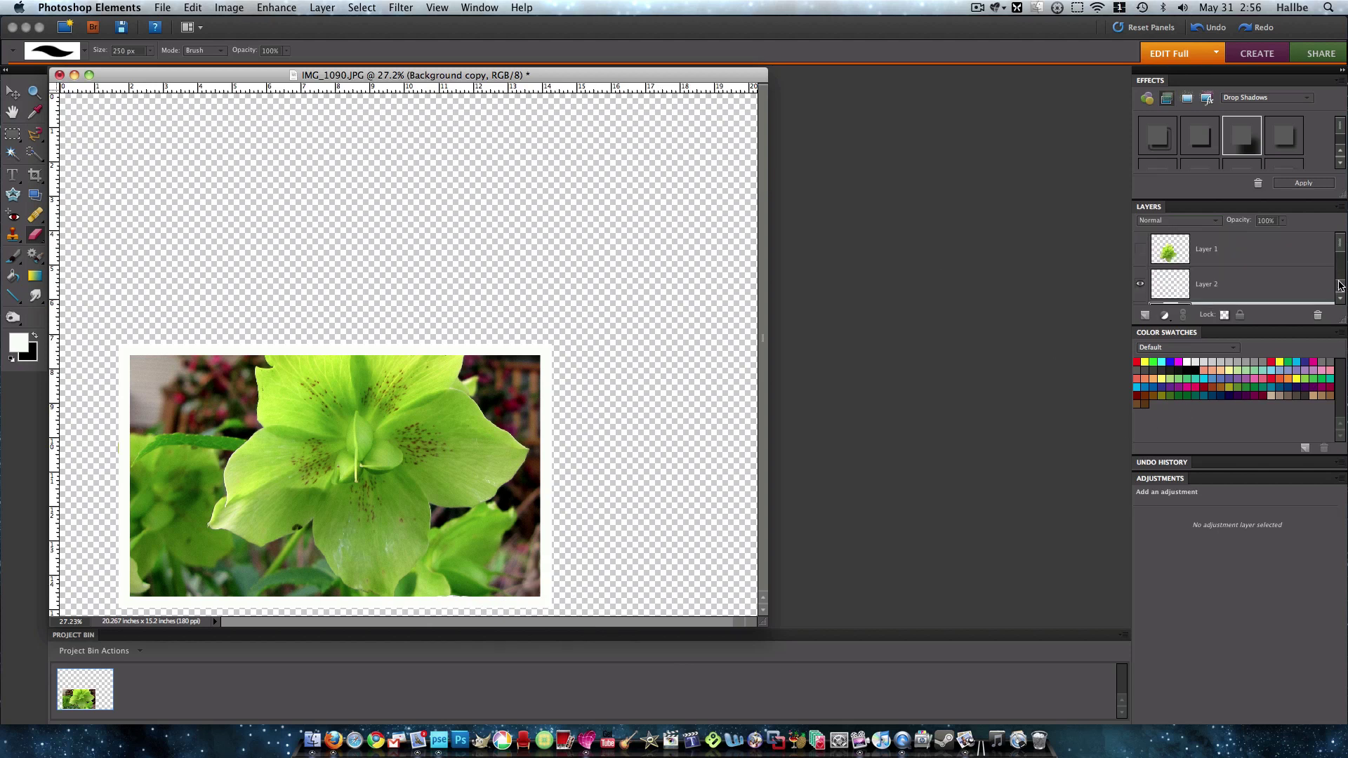
left_click(1141, 251)
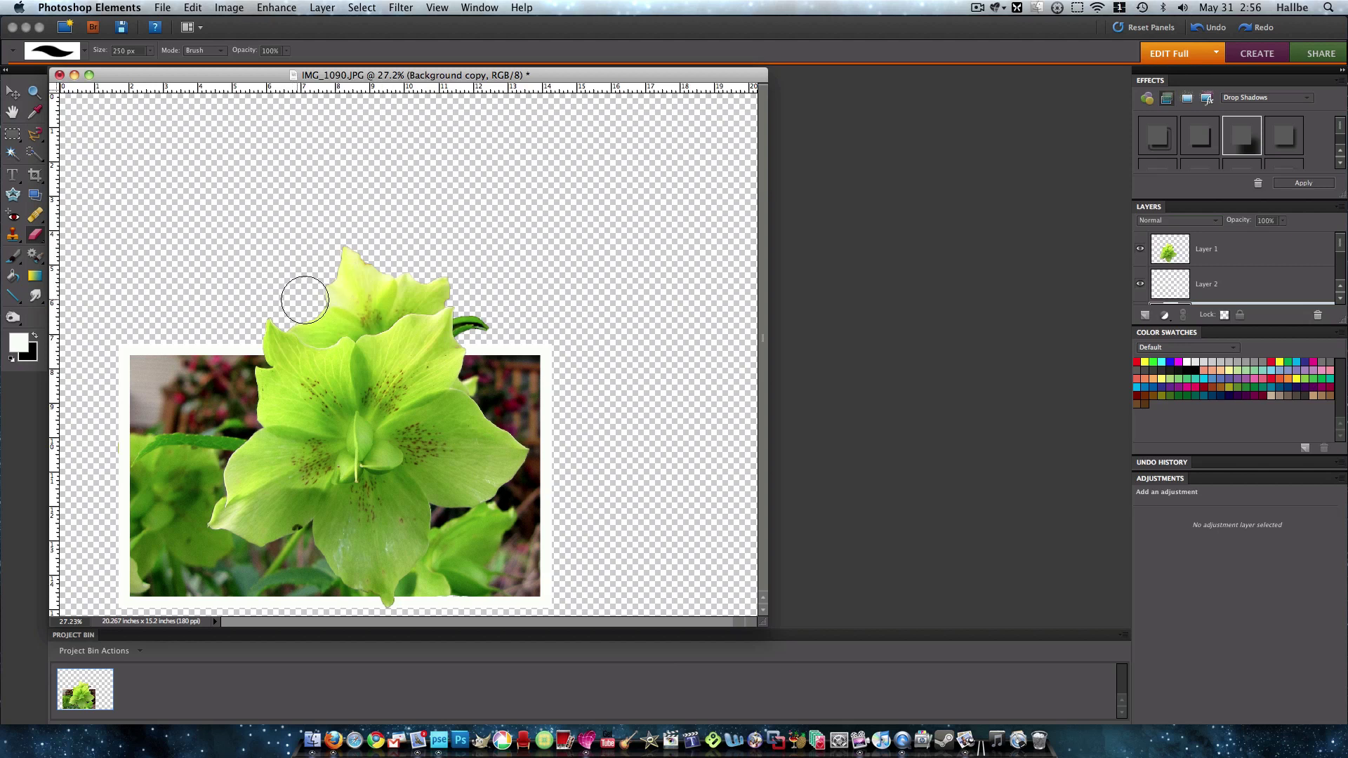
right_click(1167, 253)
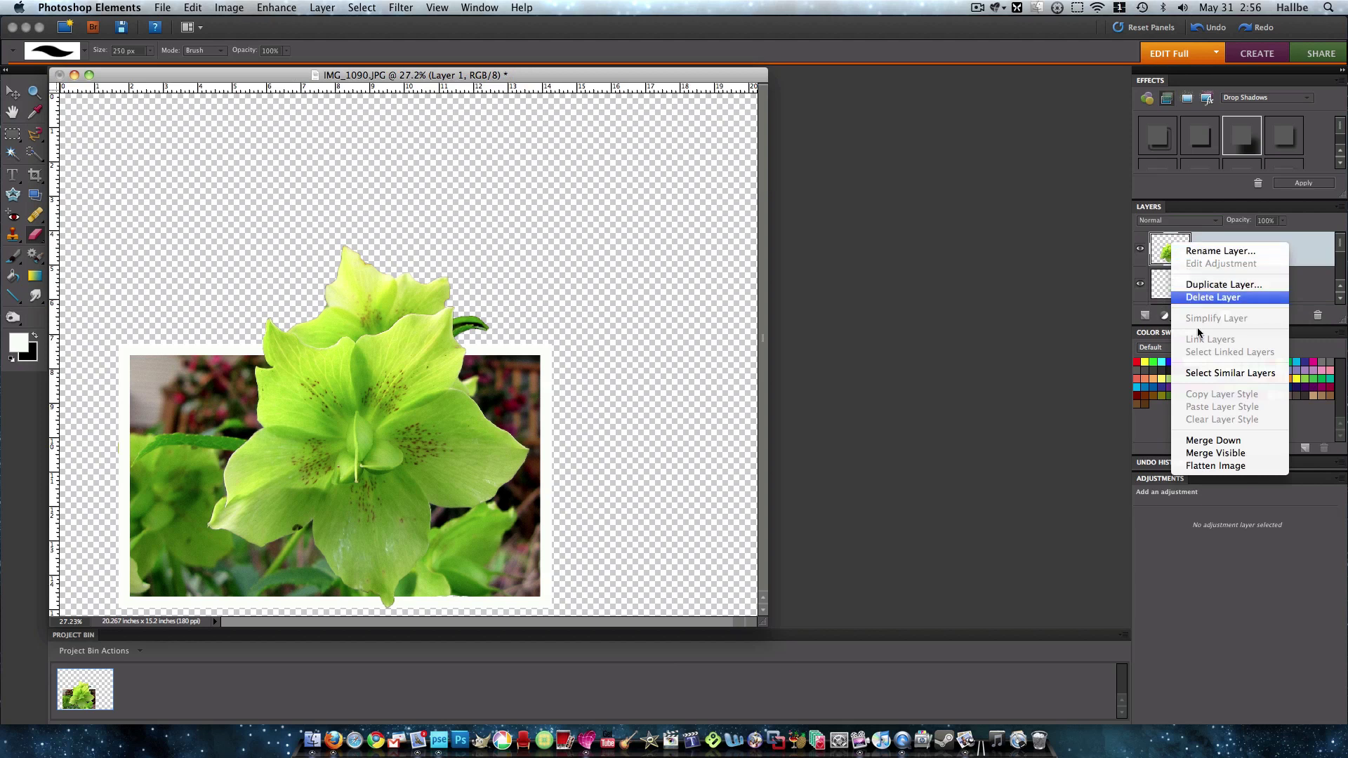
left_click(1214, 443)
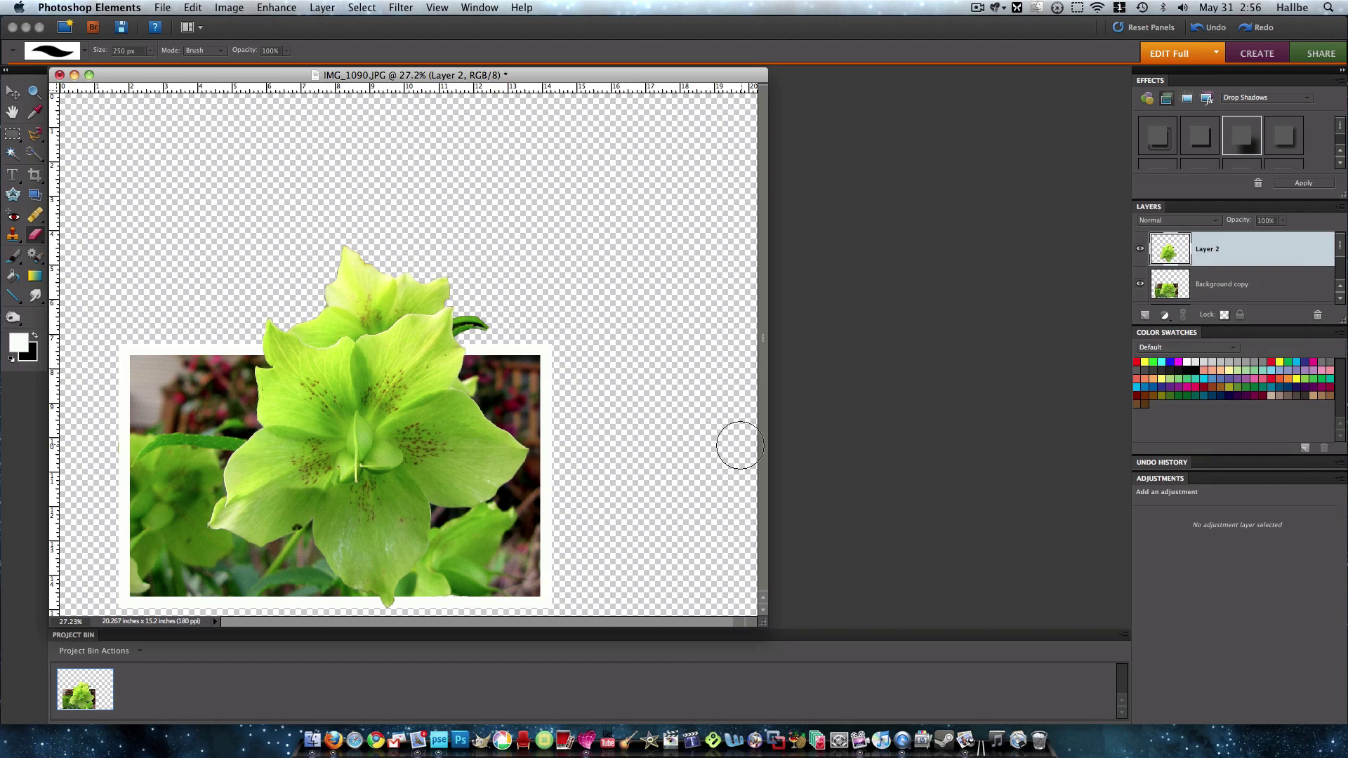
right_click(1214, 258)
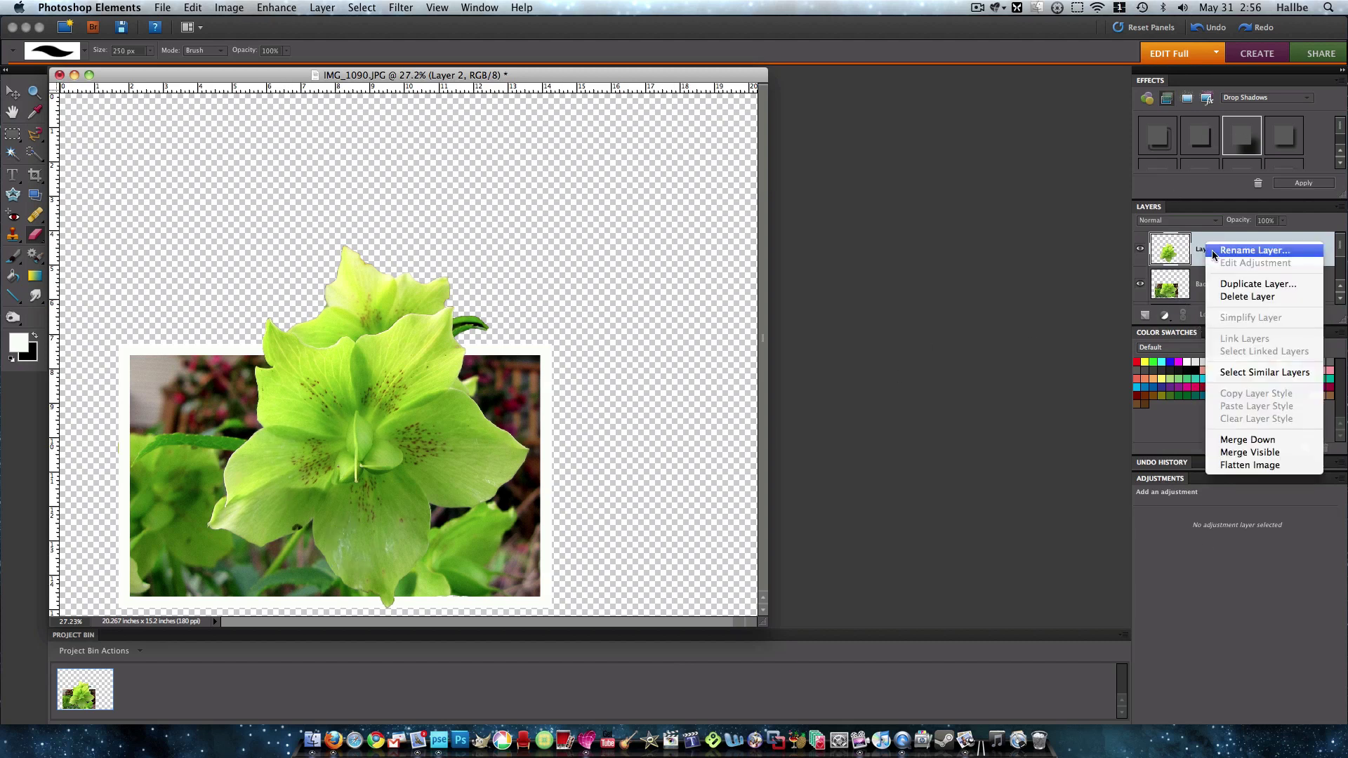
left_click(1249, 440)
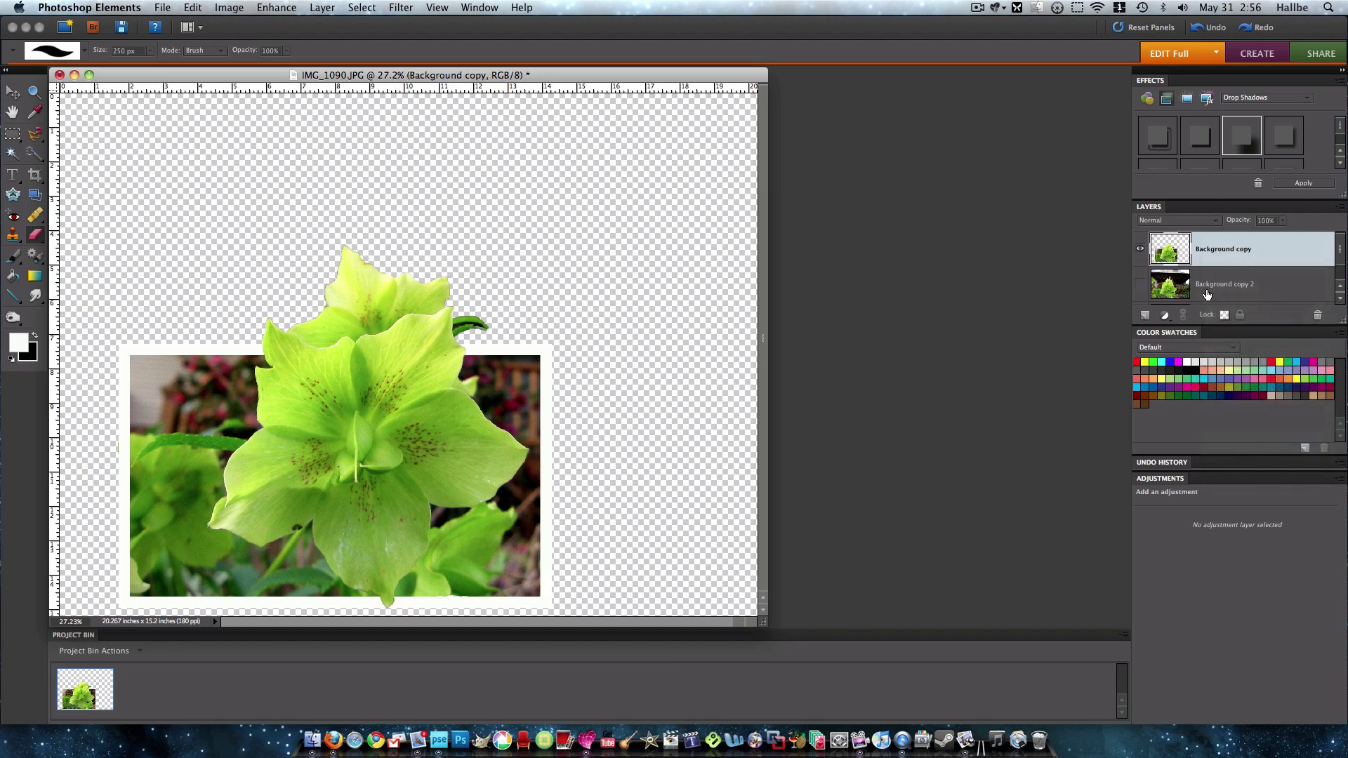
Add a new empty Layer 1 directly beneath the Background copy layer and check the layer stack
left_click(1204, 293)
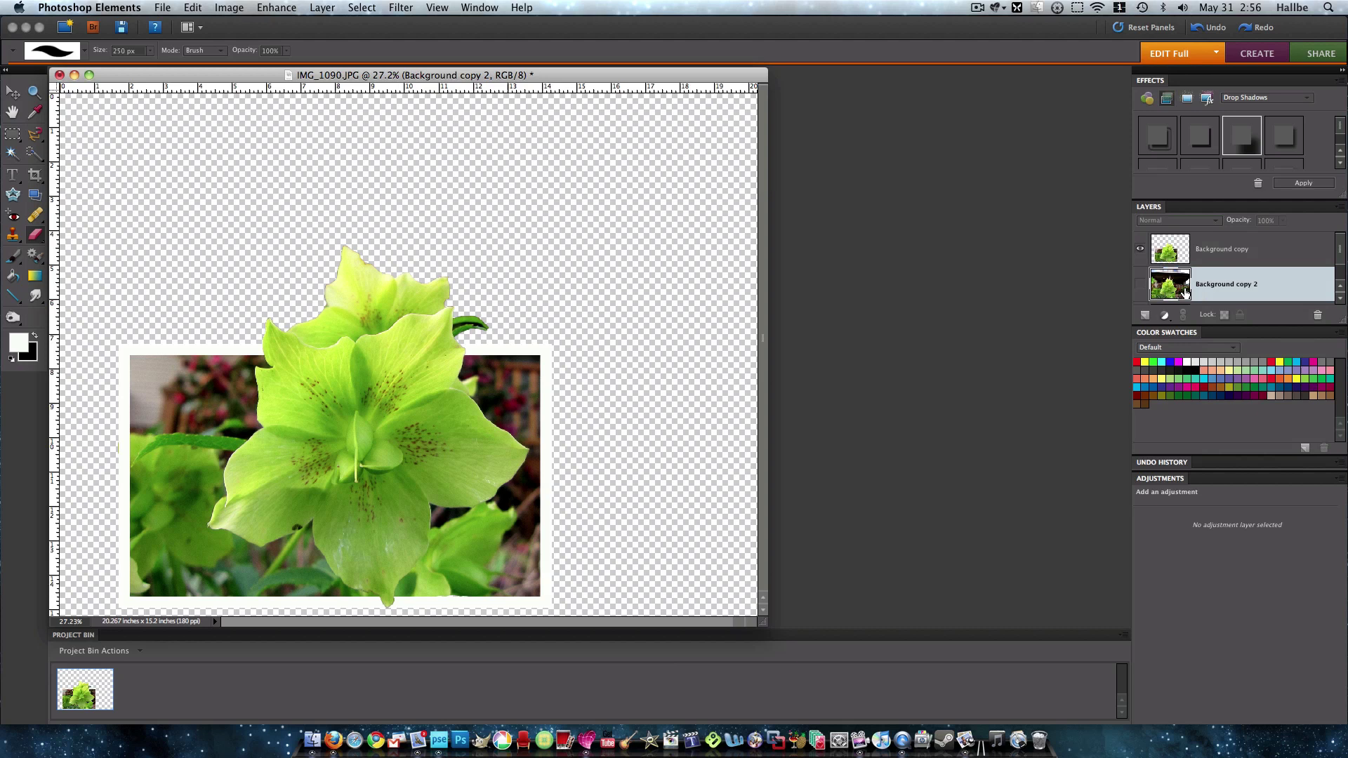
left_click(1148, 317)
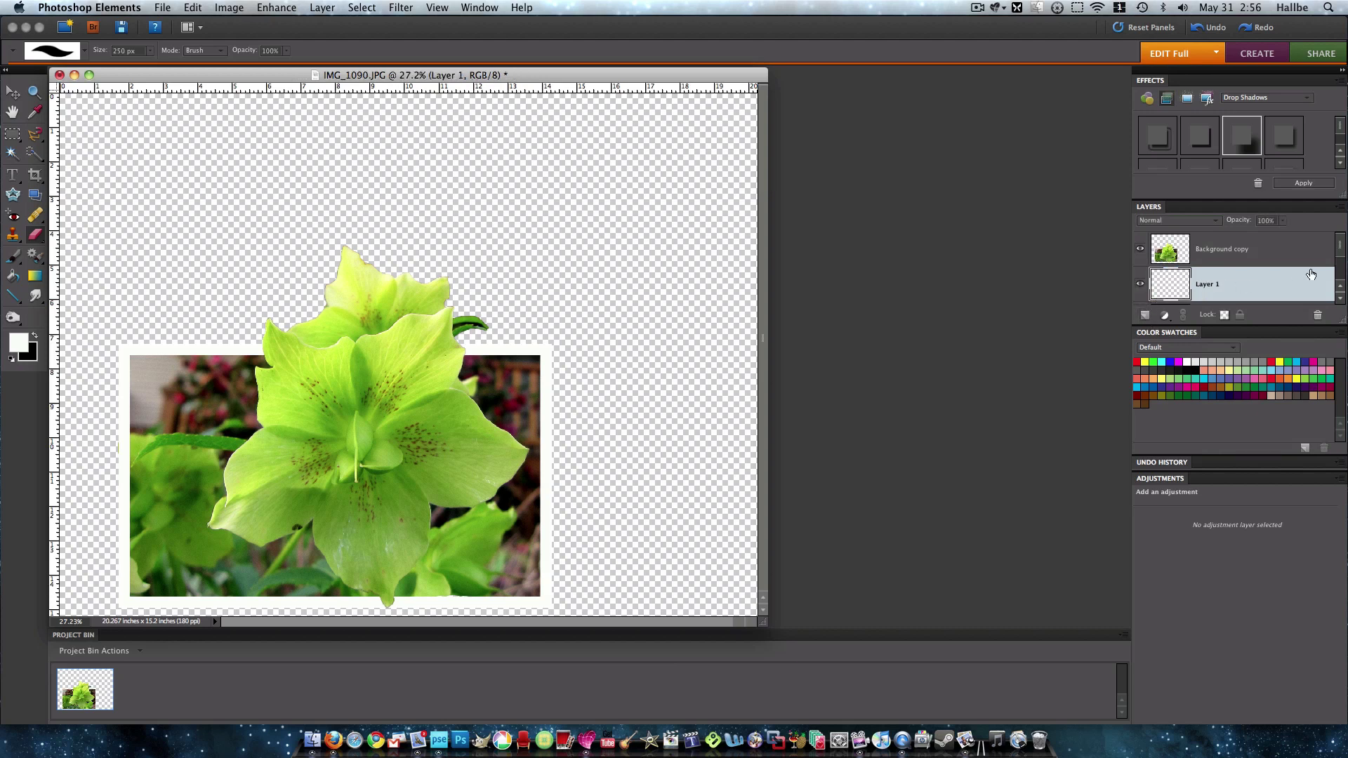
left_click(1338, 301)
left_click(1338, 300)
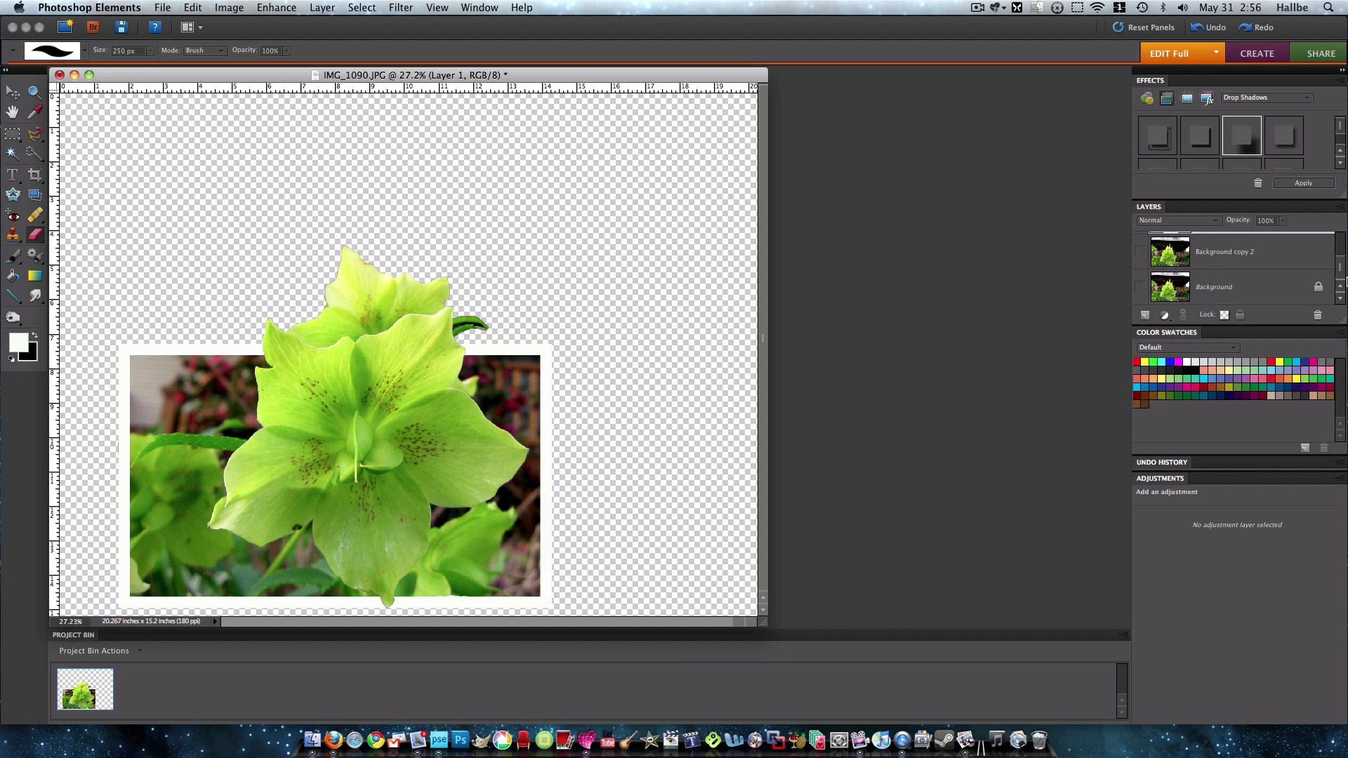
left_click(1340, 290)
left_click(1340, 289)
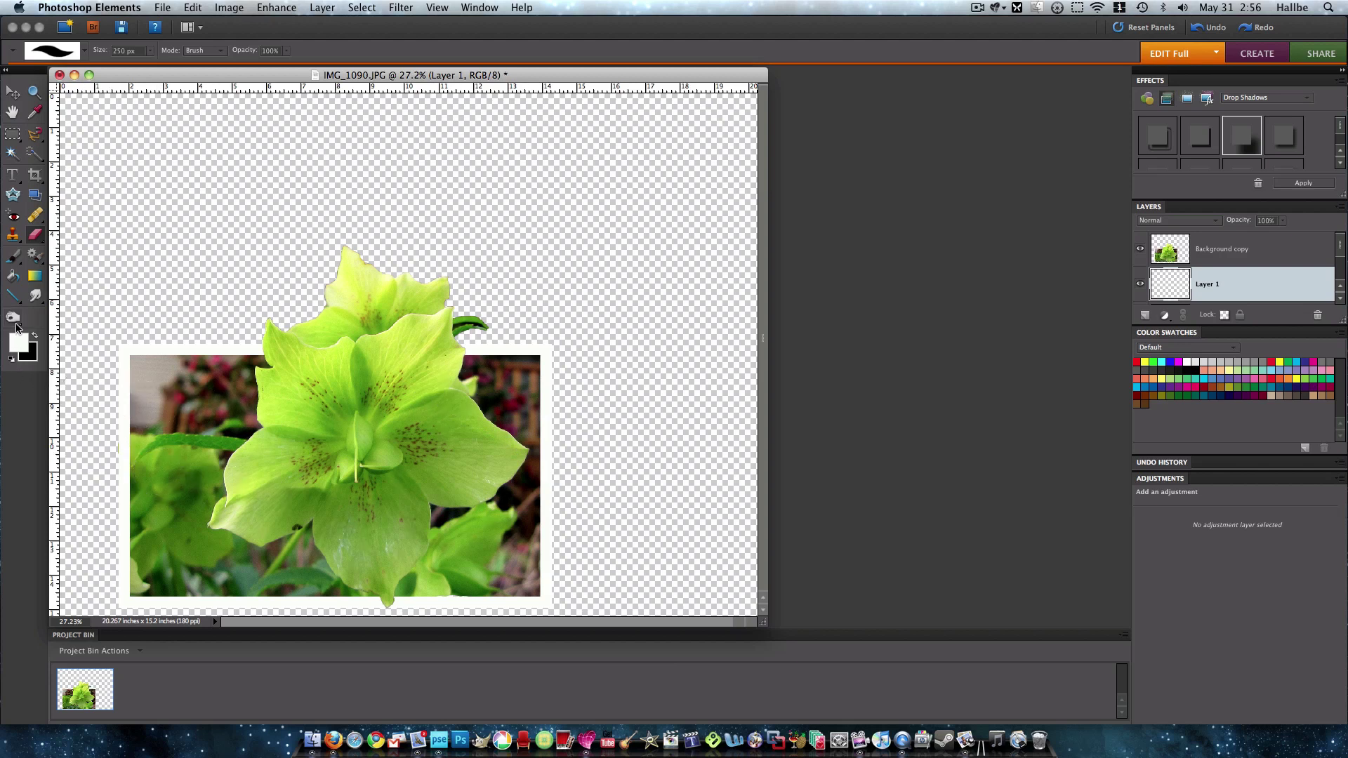
Fill the empty Layer 1 with a dark green sampled from a leaf, using the Paint Bucket
left_click(18, 344)
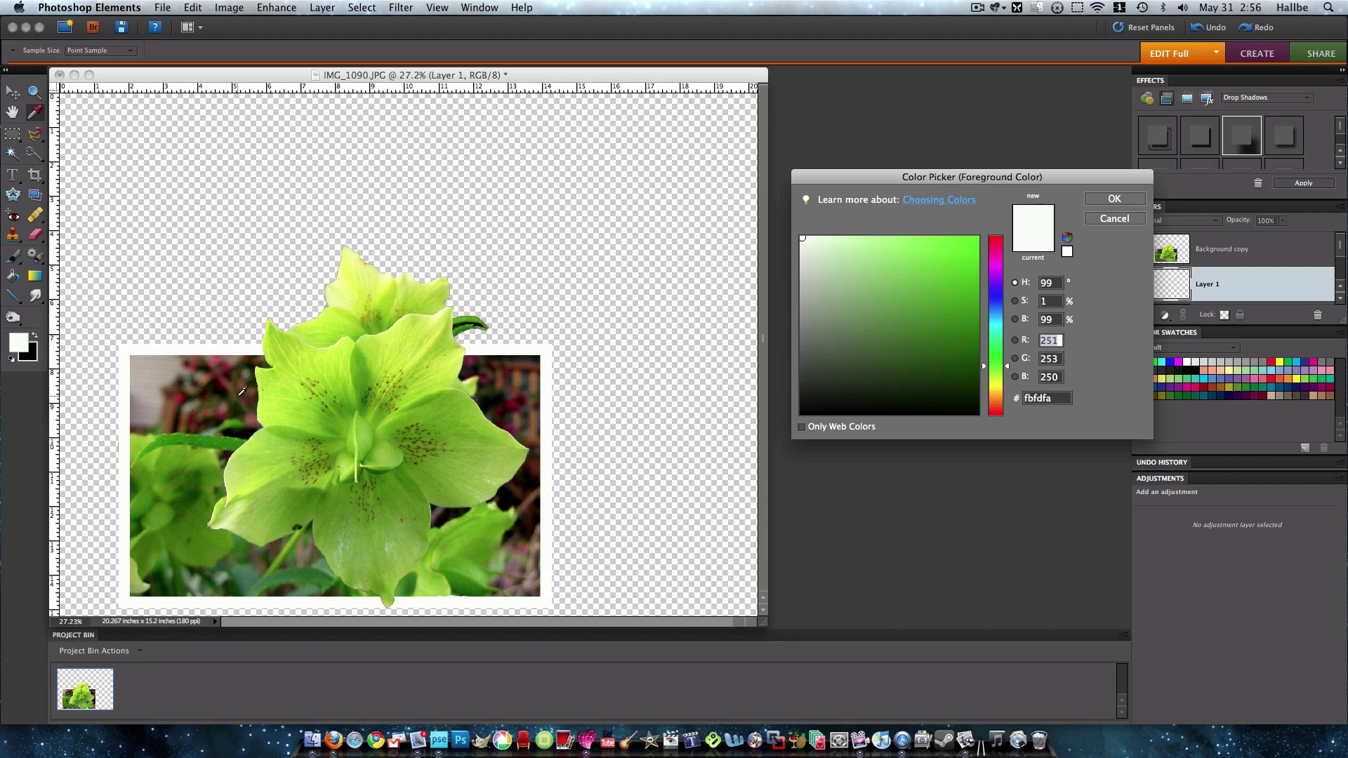
left_click(222, 436)
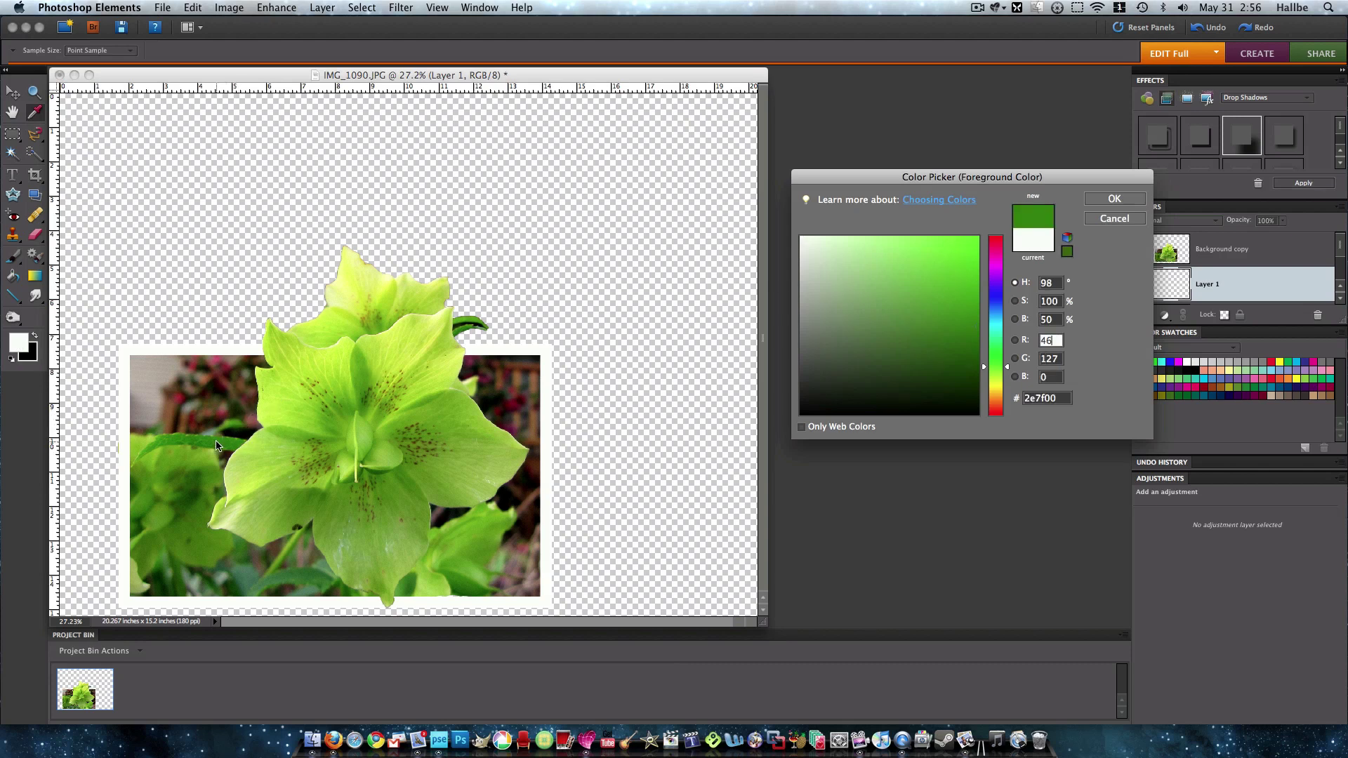
left_click(1124, 199)
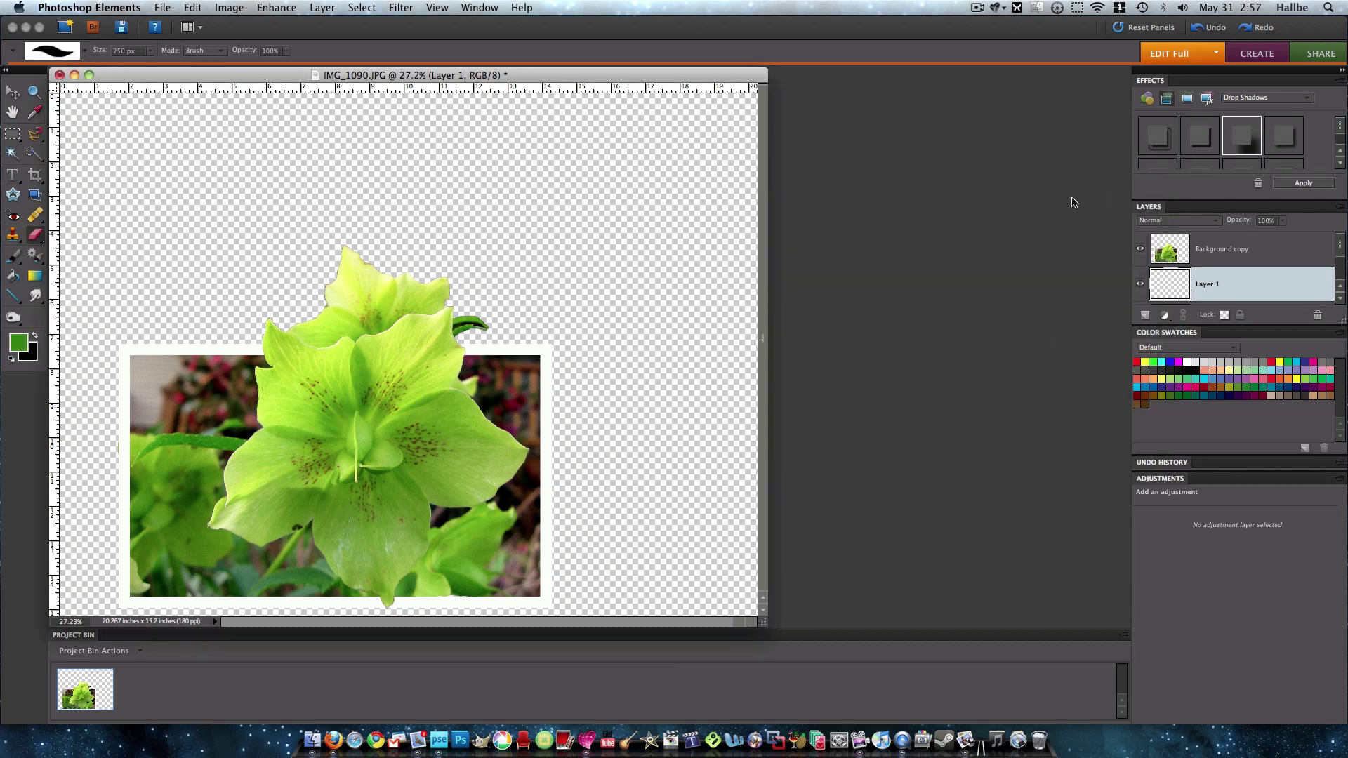
left_click(14, 276)
left_click(189, 202)
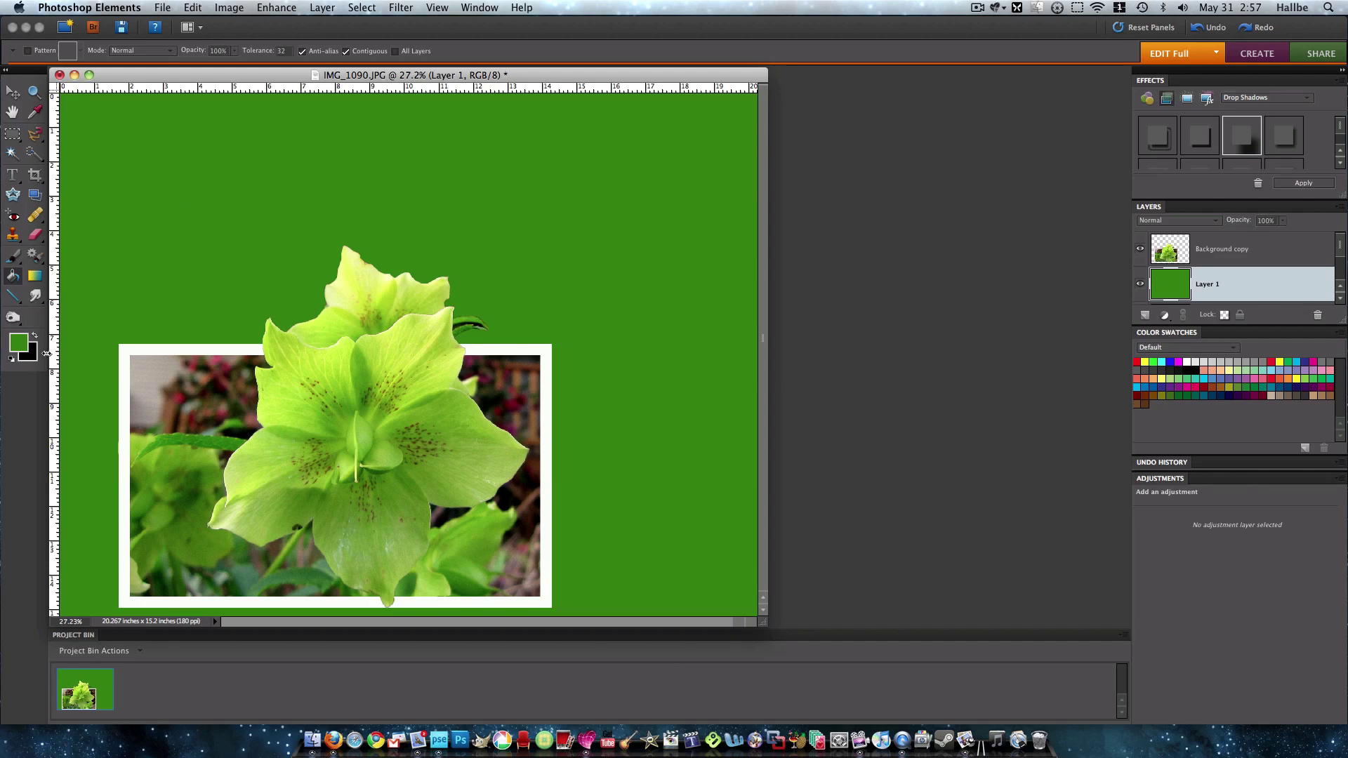
Refill the layer with a dark red (#982e32) sampled from the photo
left_click(16, 348)
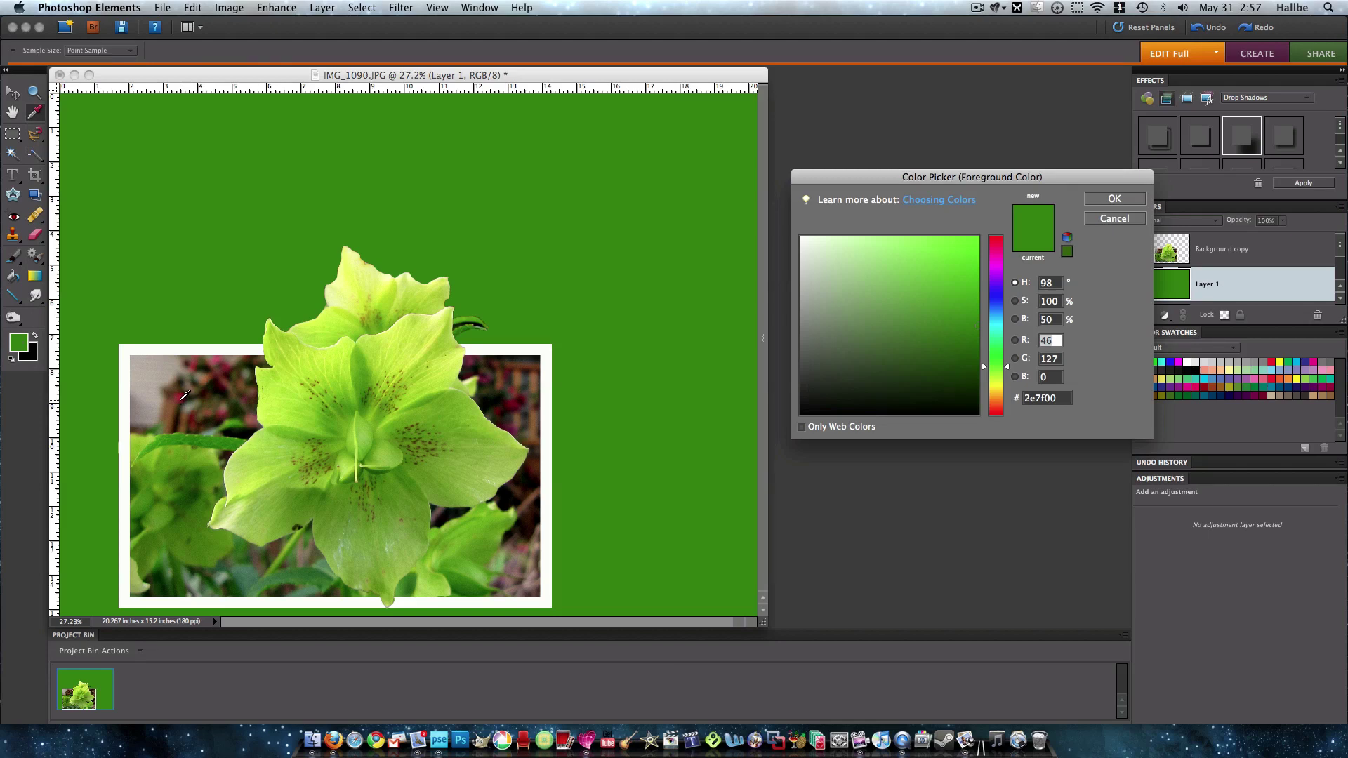
left_click(179, 395)
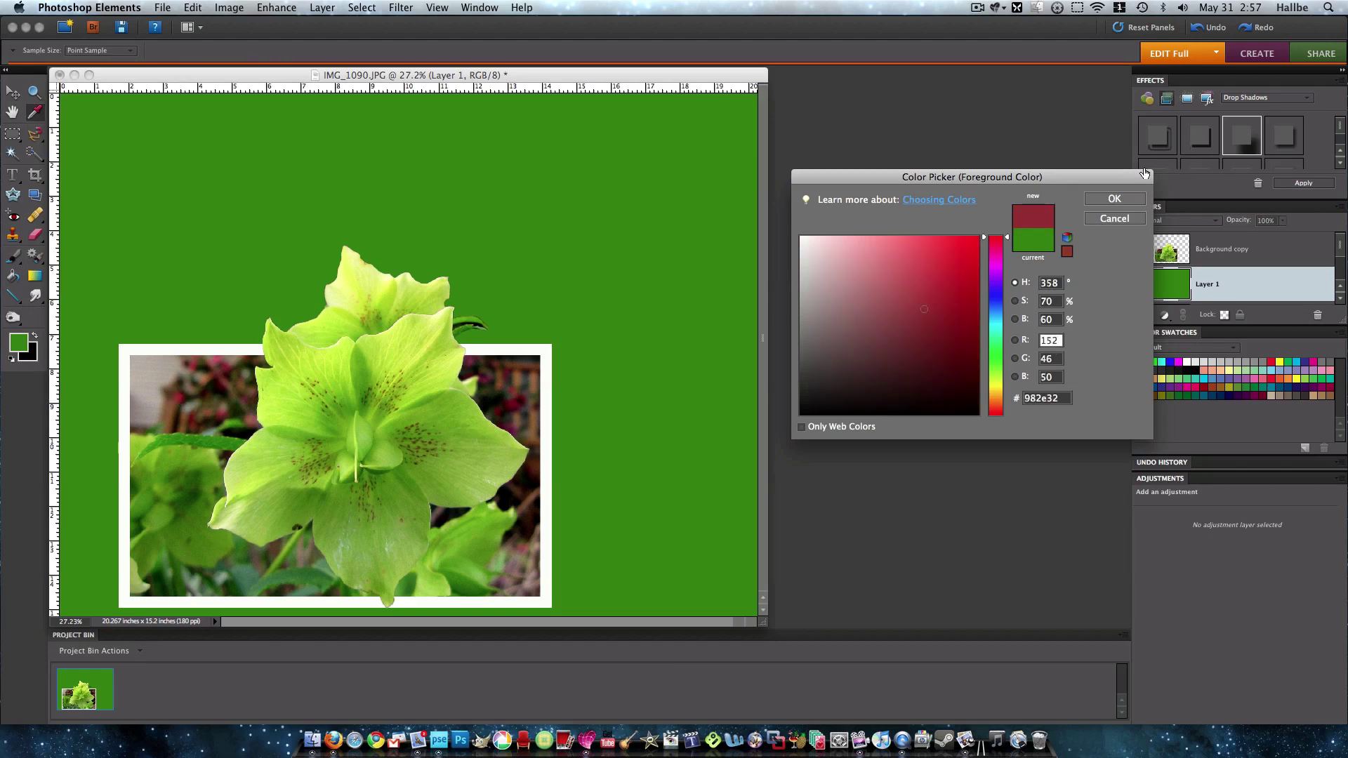
left_click(1115, 199)
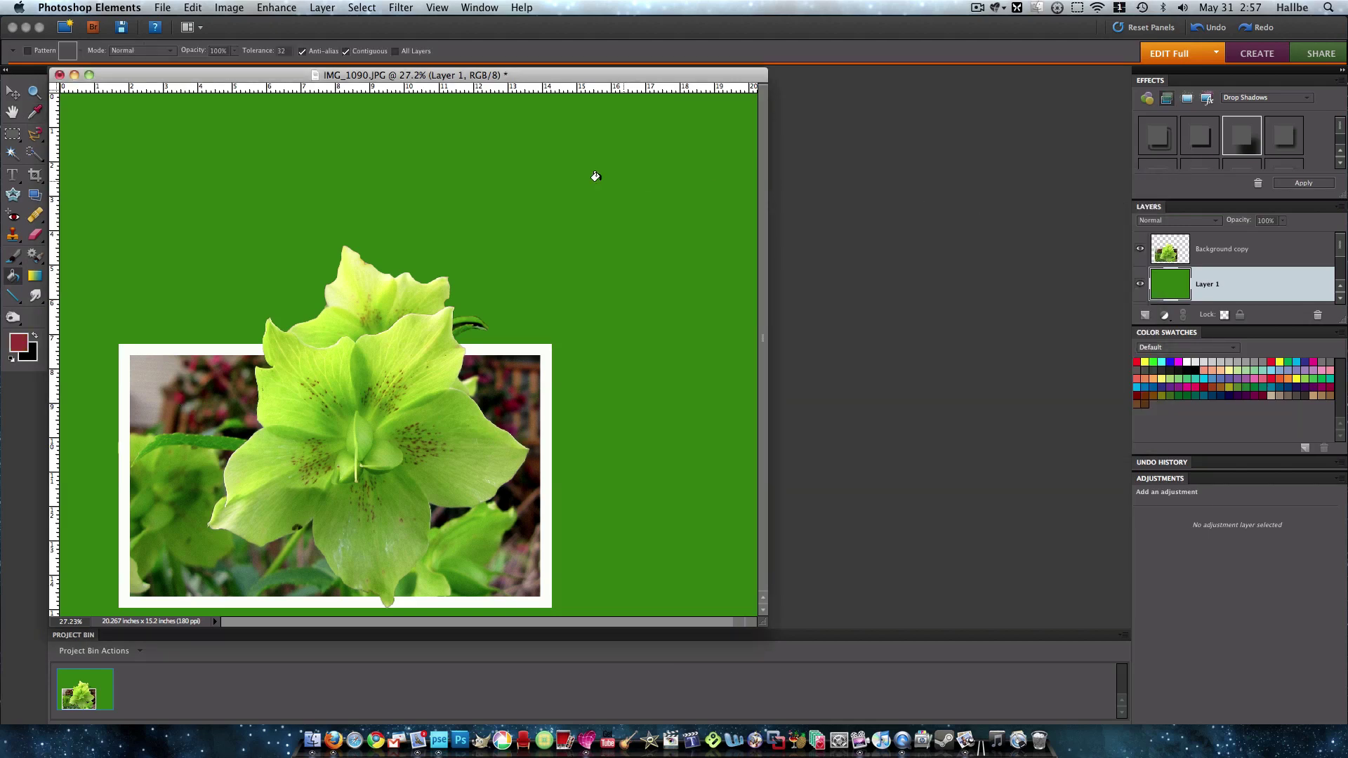
left_click(362, 167)
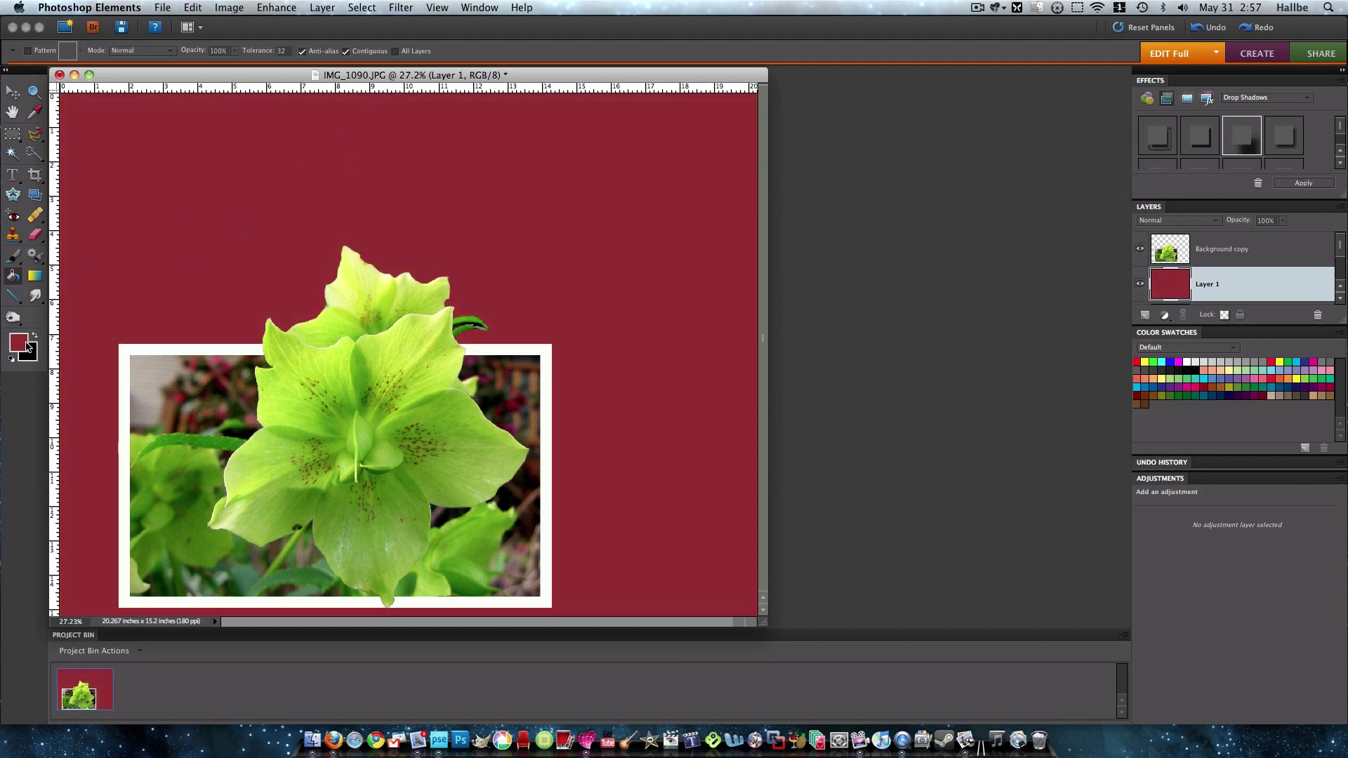
Set the foreground colour back to a green sampled from a leaf
left_click(27, 346)
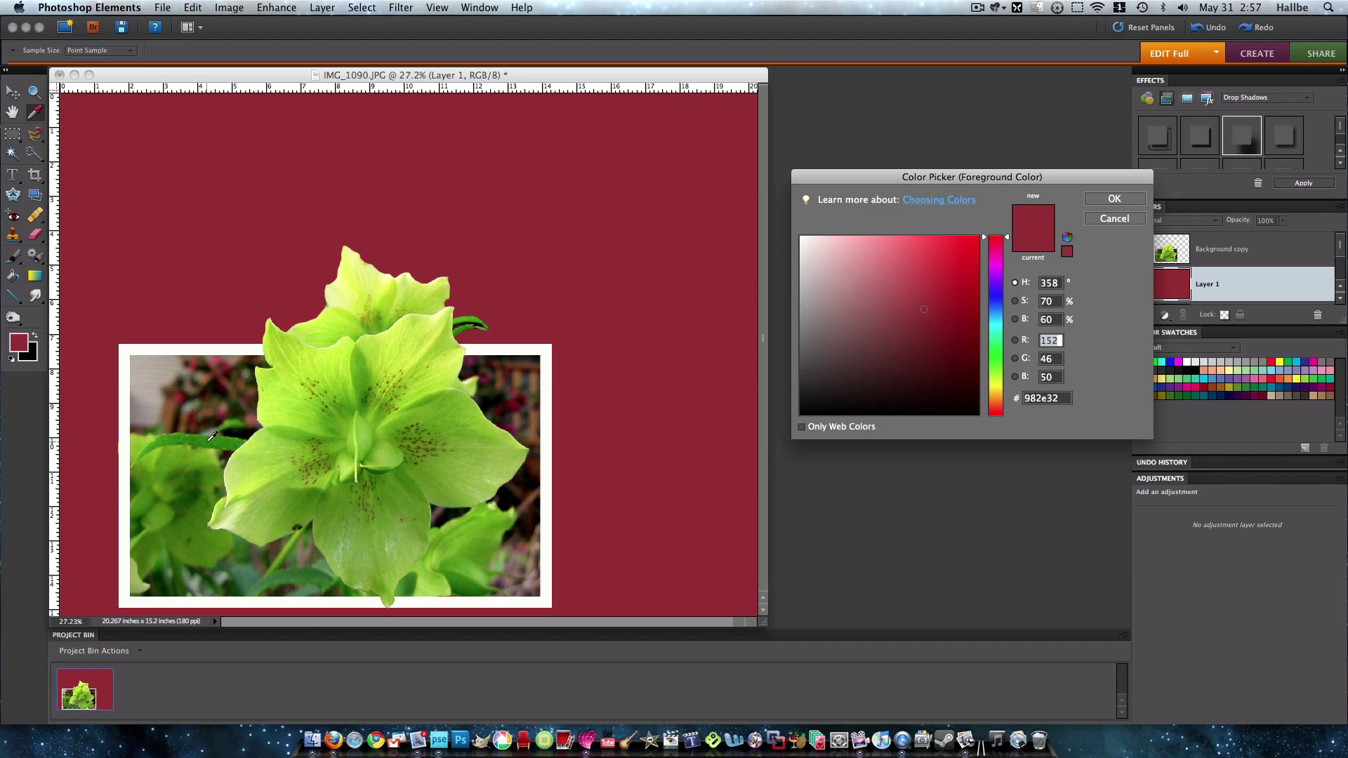
left_click(210, 435)
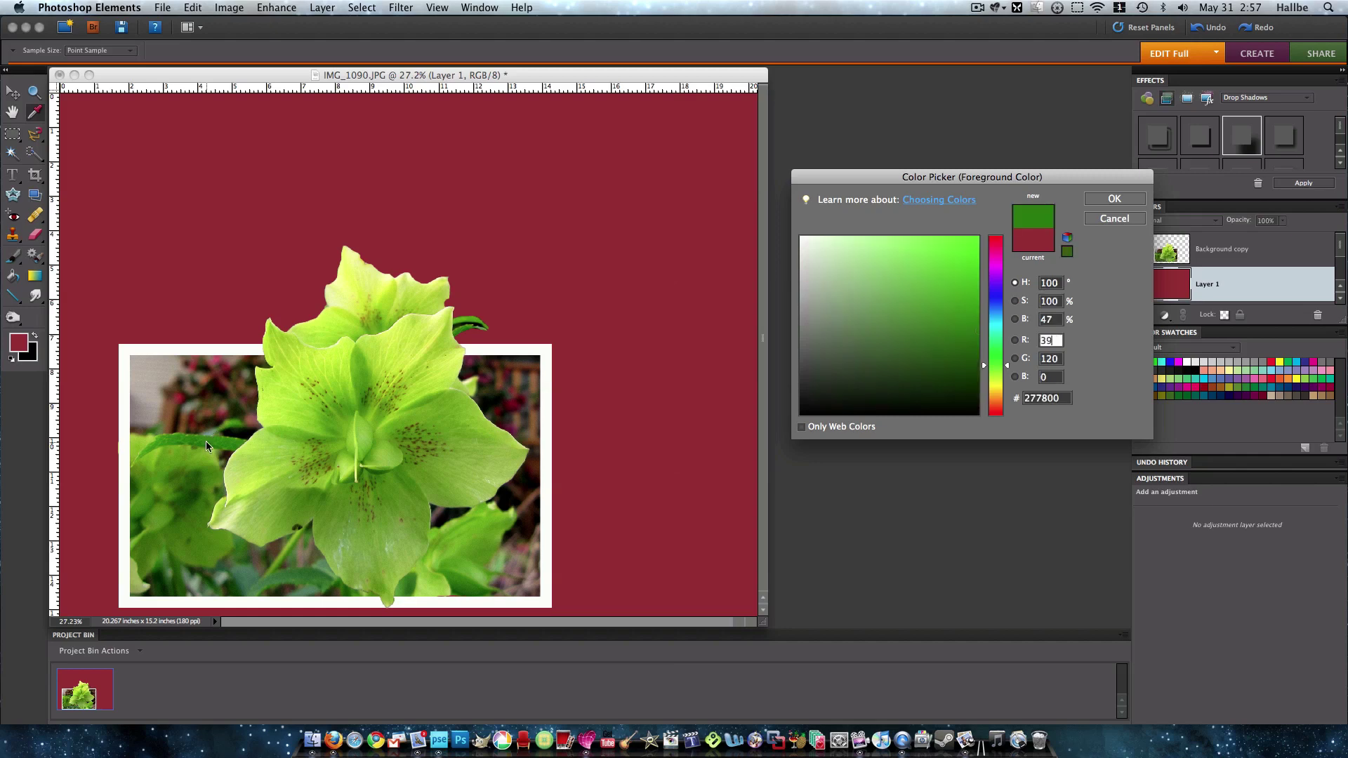
left_click(1130, 199)
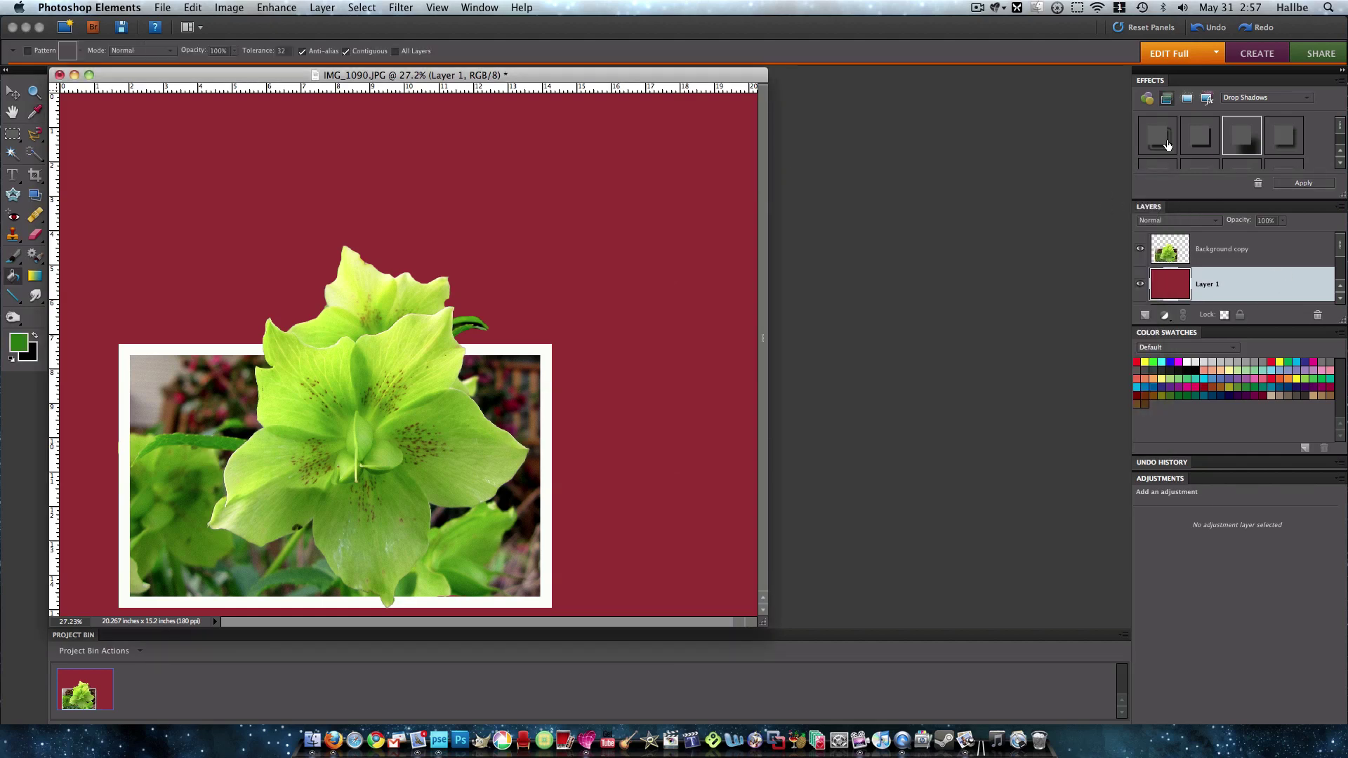
Move the framed flower on Background copy right and up toward the canvas centre
left_click(13, 95)
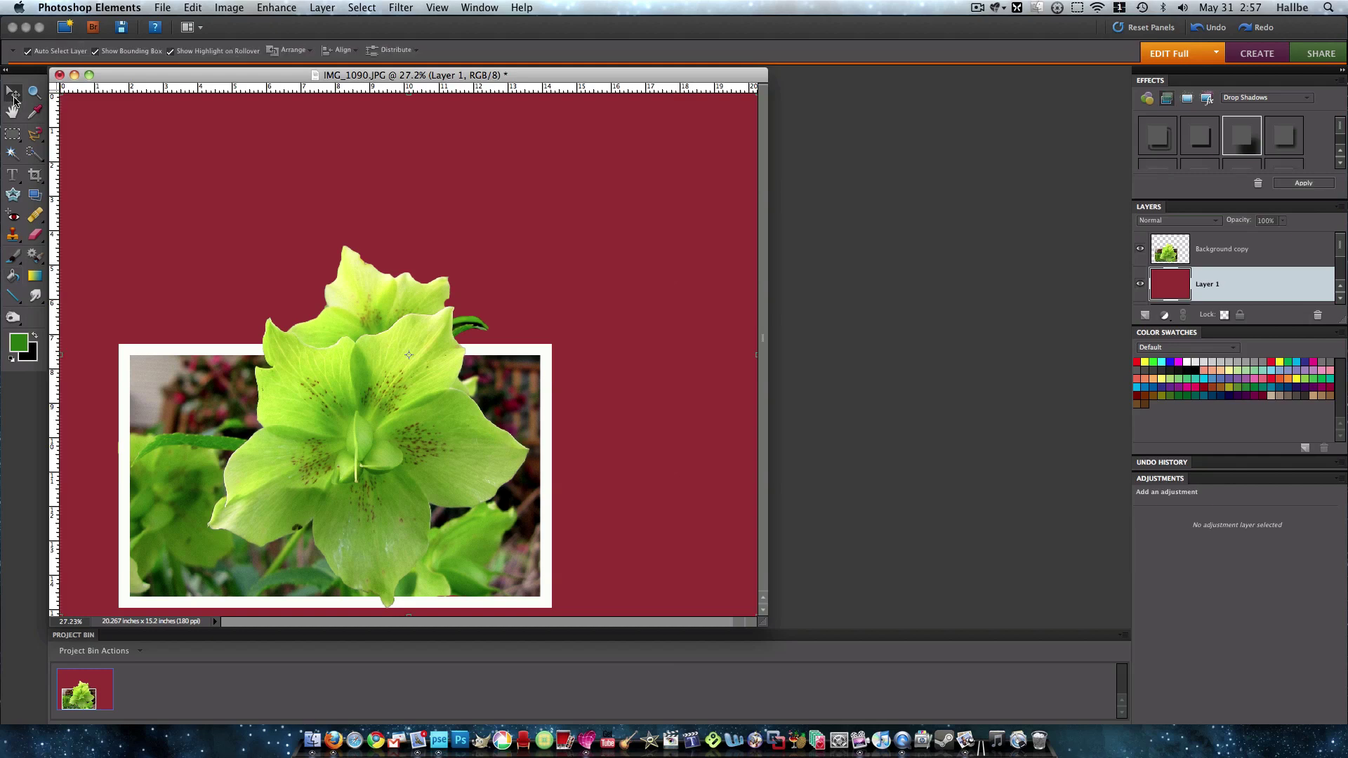
left_click(1197, 248)
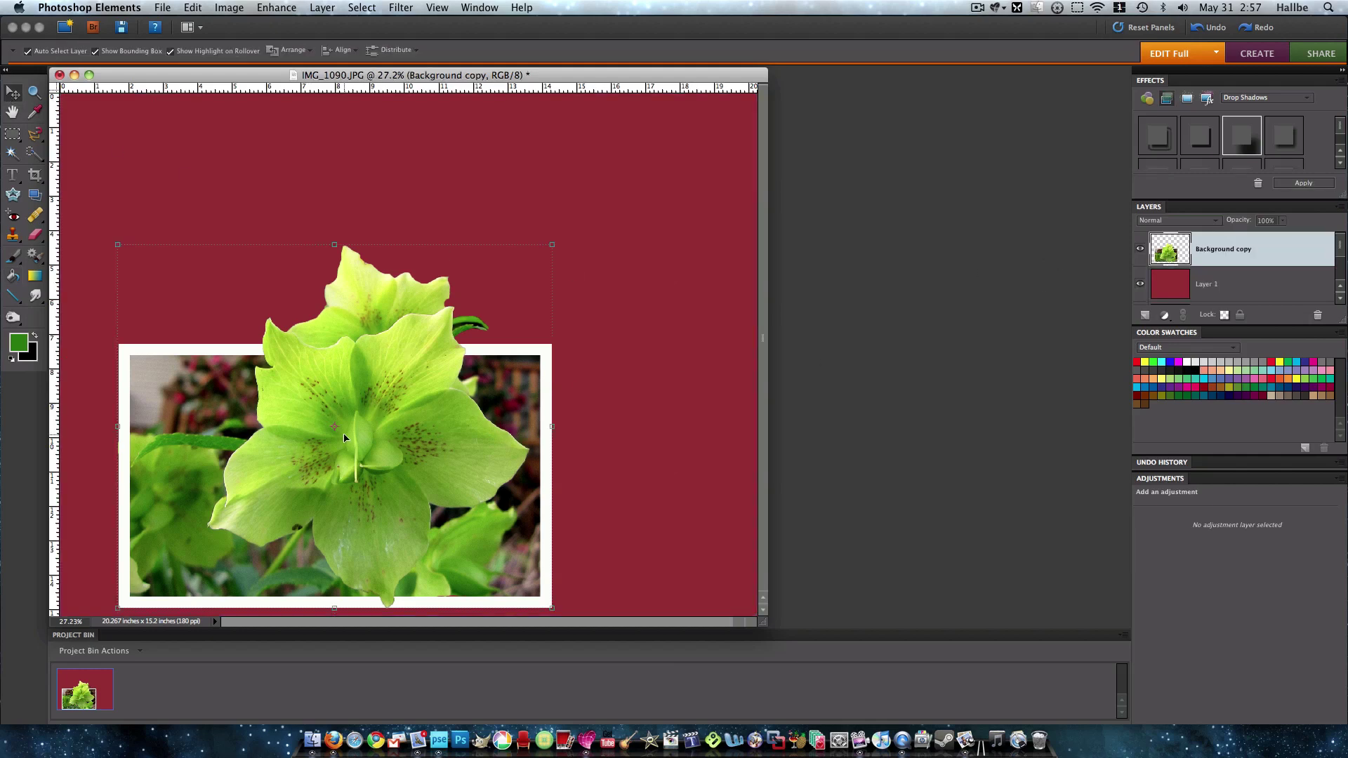
left_click_drag(344, 437, 410, 385)
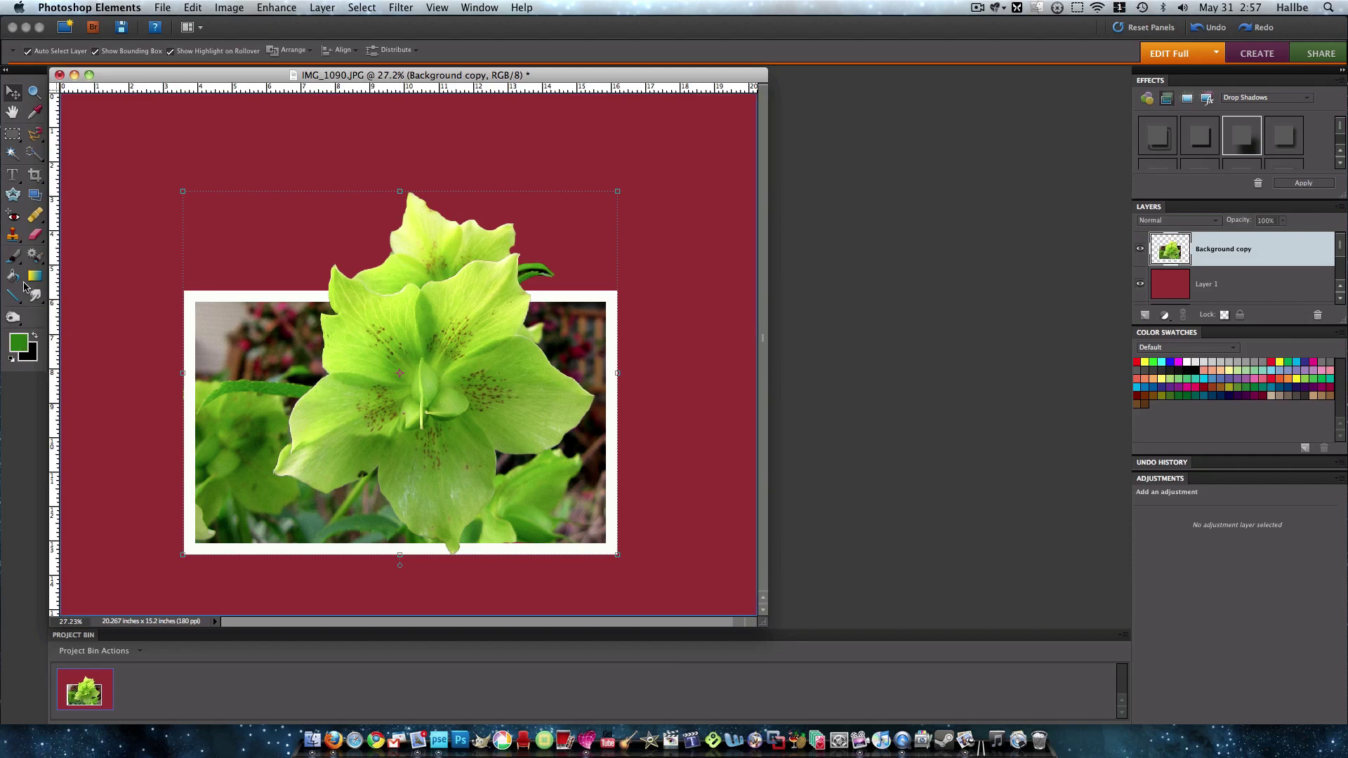
Fill Layer 1 with green (#277800) using the Paint Bucket, replacing the dark red
left_click(1222, 287)
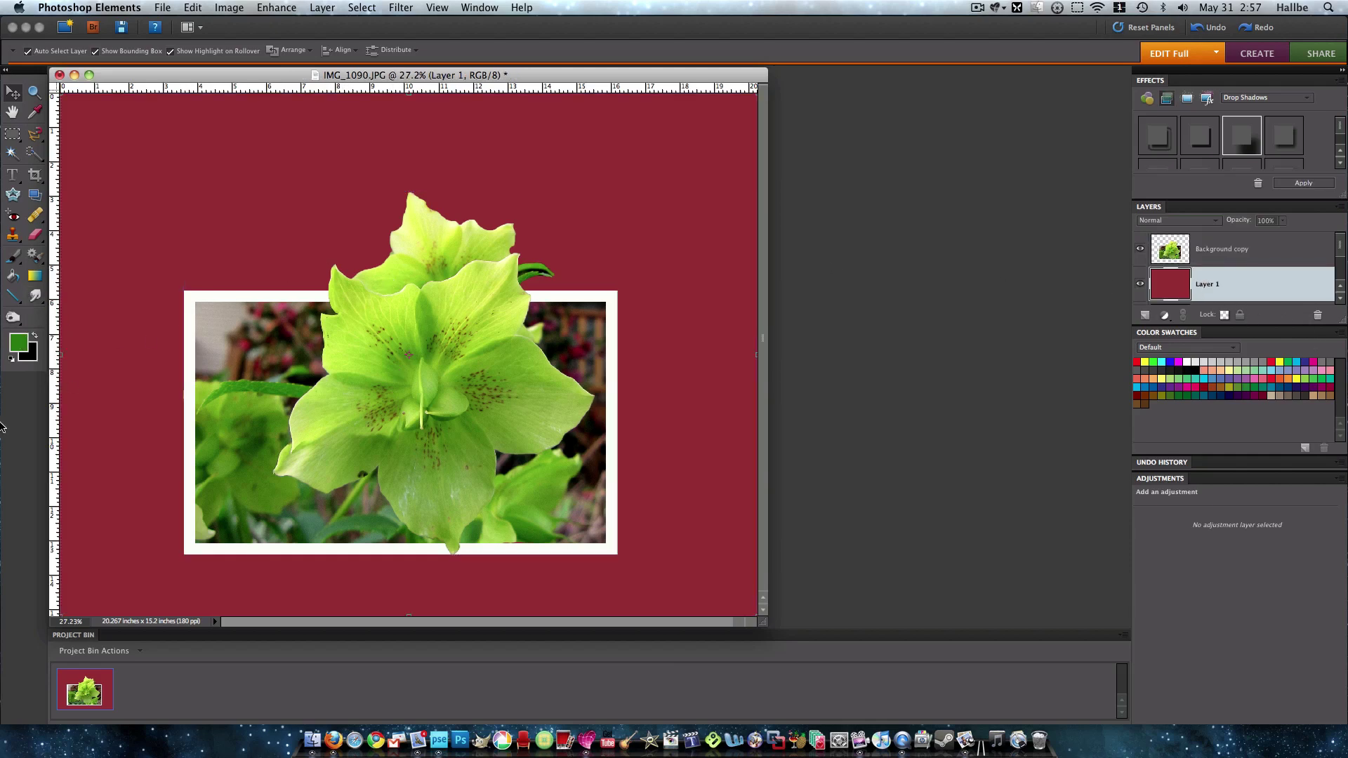
left_click(14, 339)
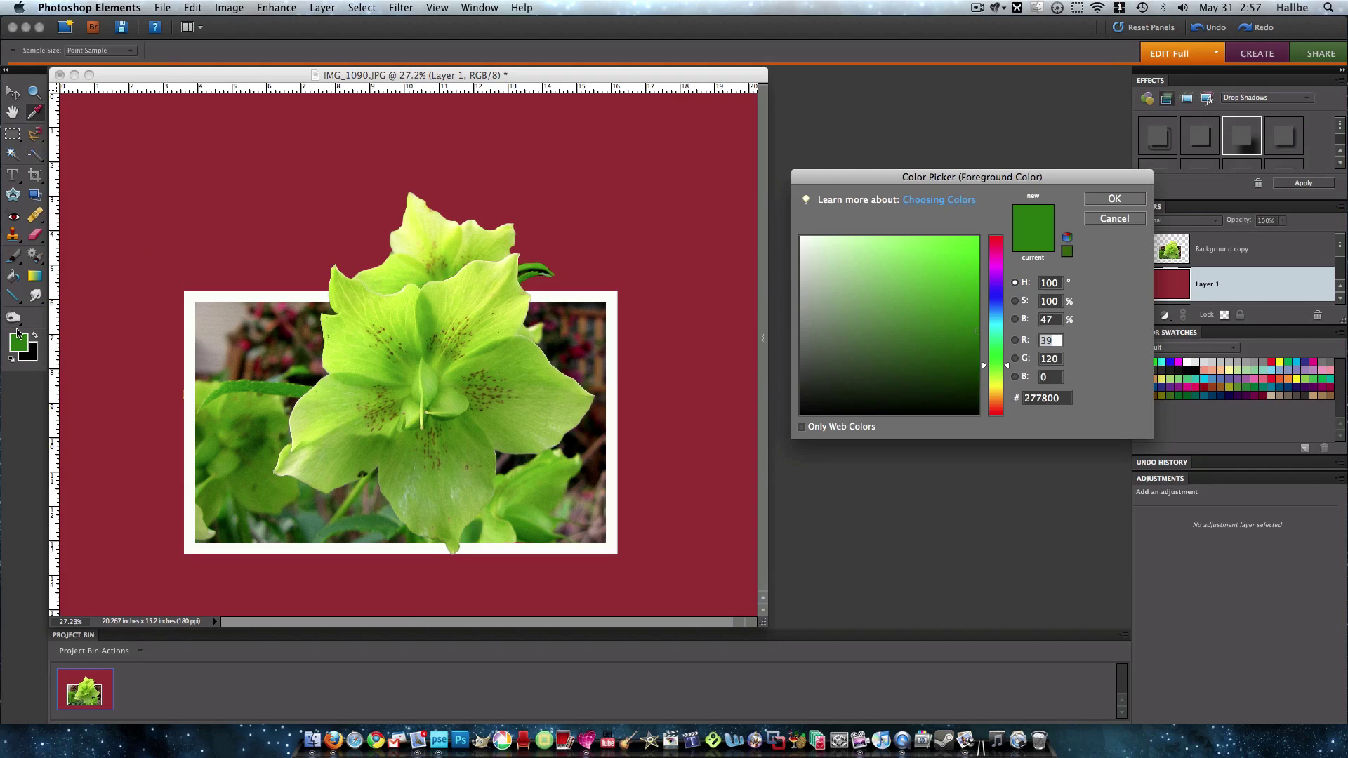
left_click(161, 204)
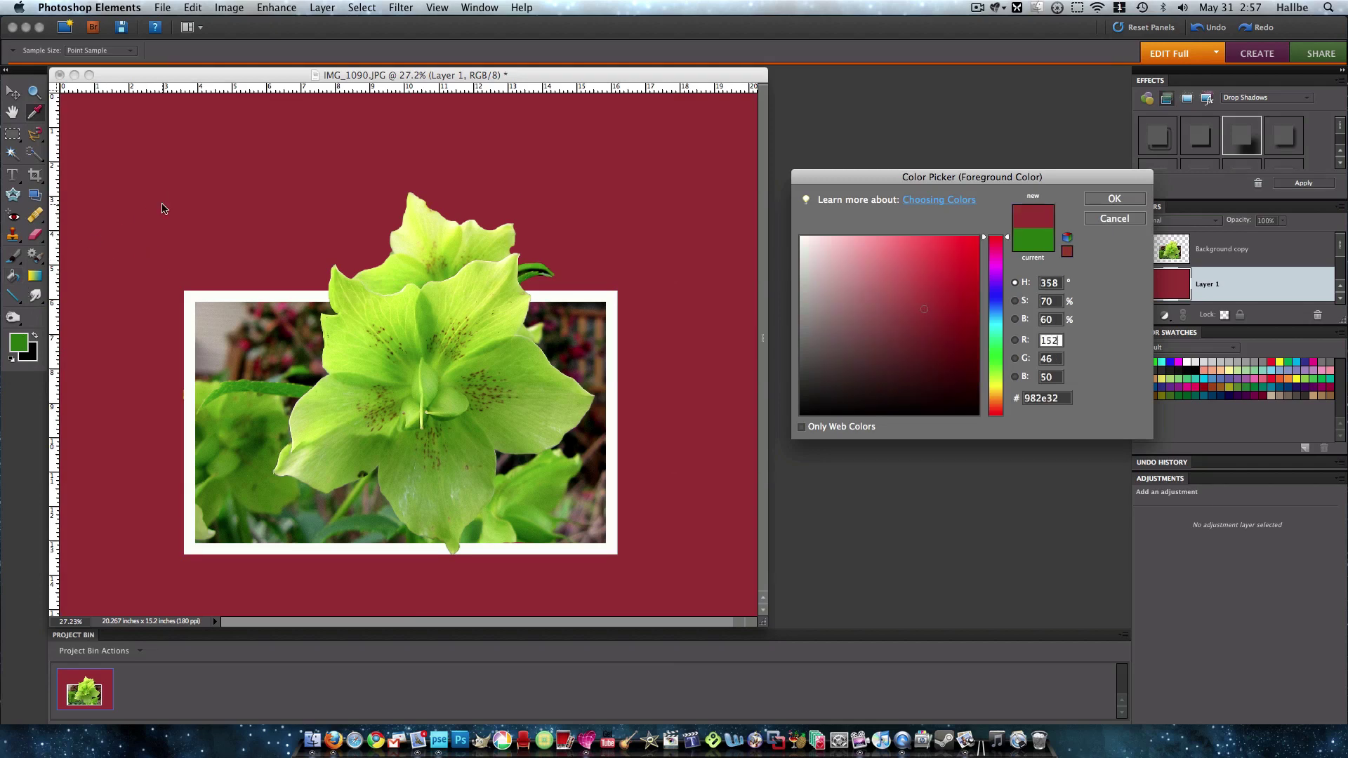
left_click(23, 346)
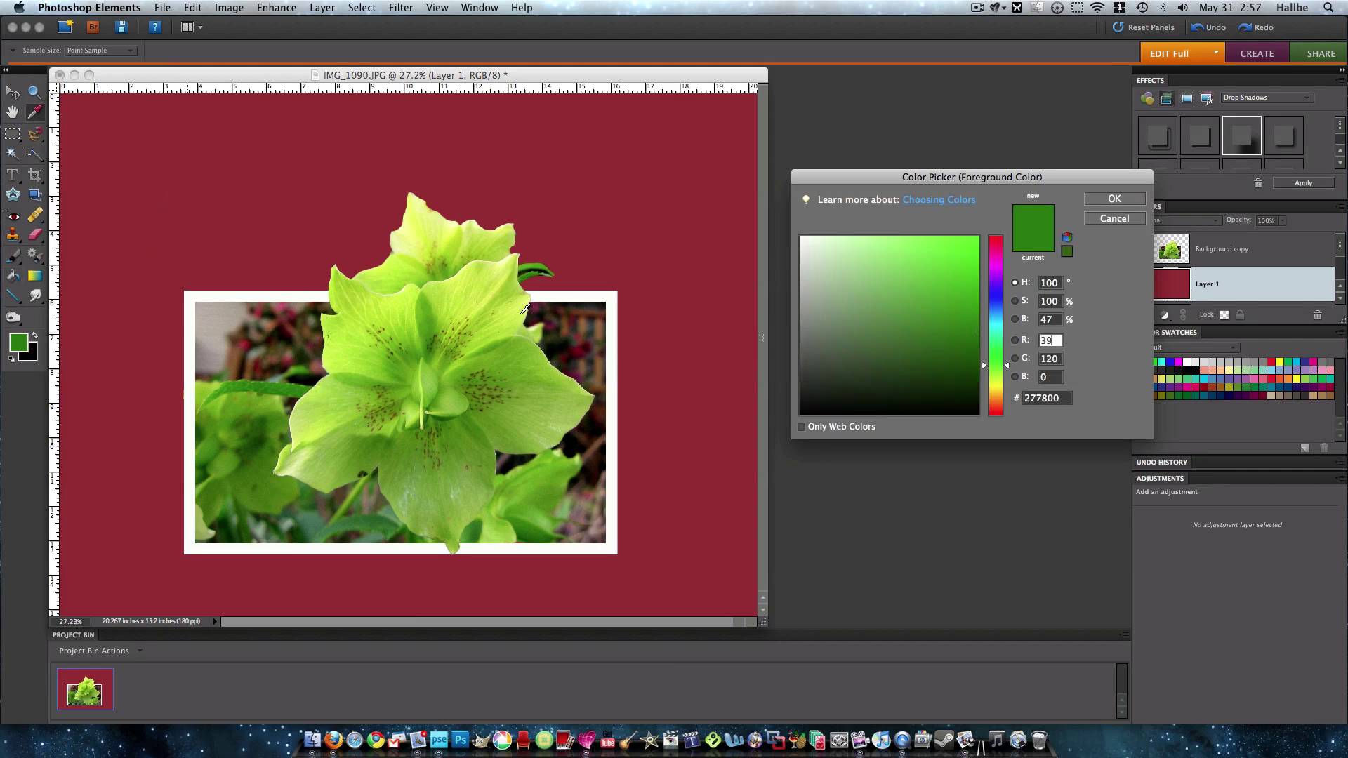
left_click(1112, 199)
left_click(16, 277)
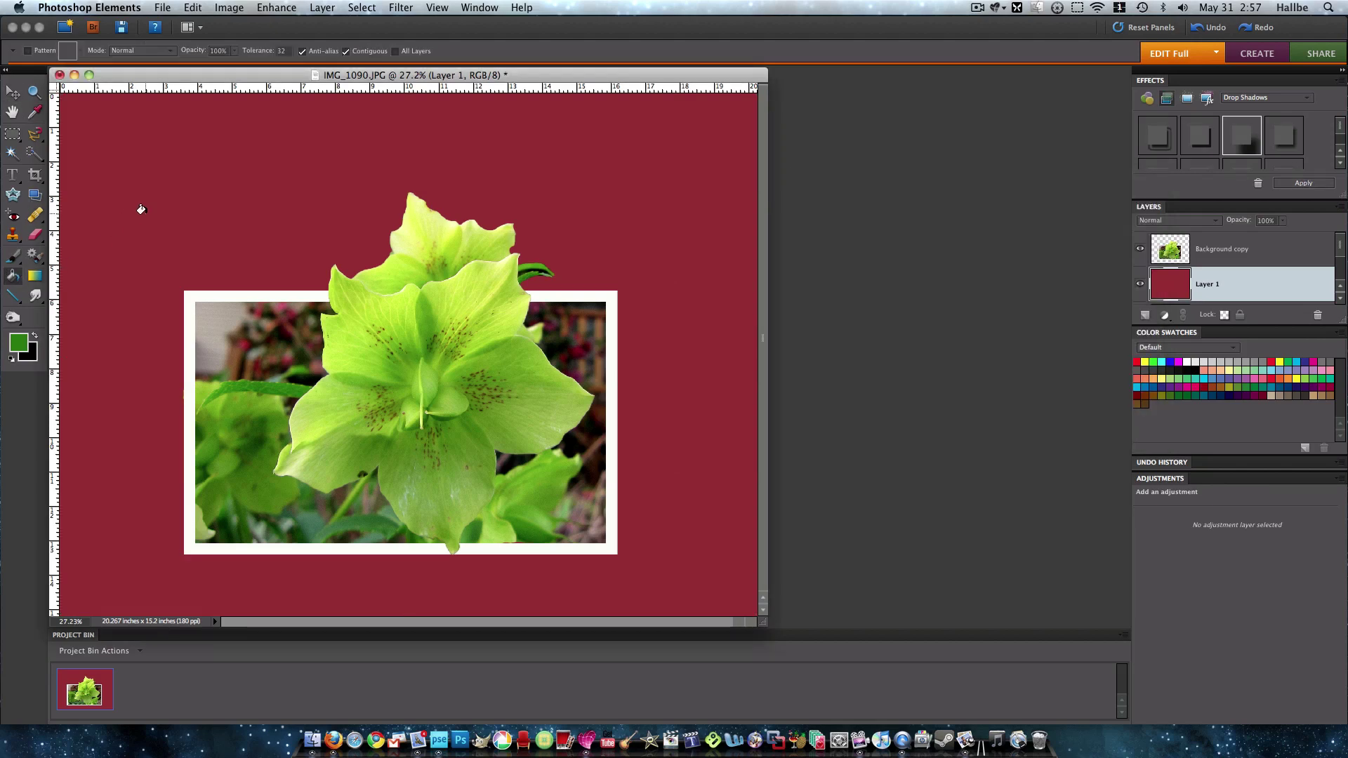
left_click(133, 213)
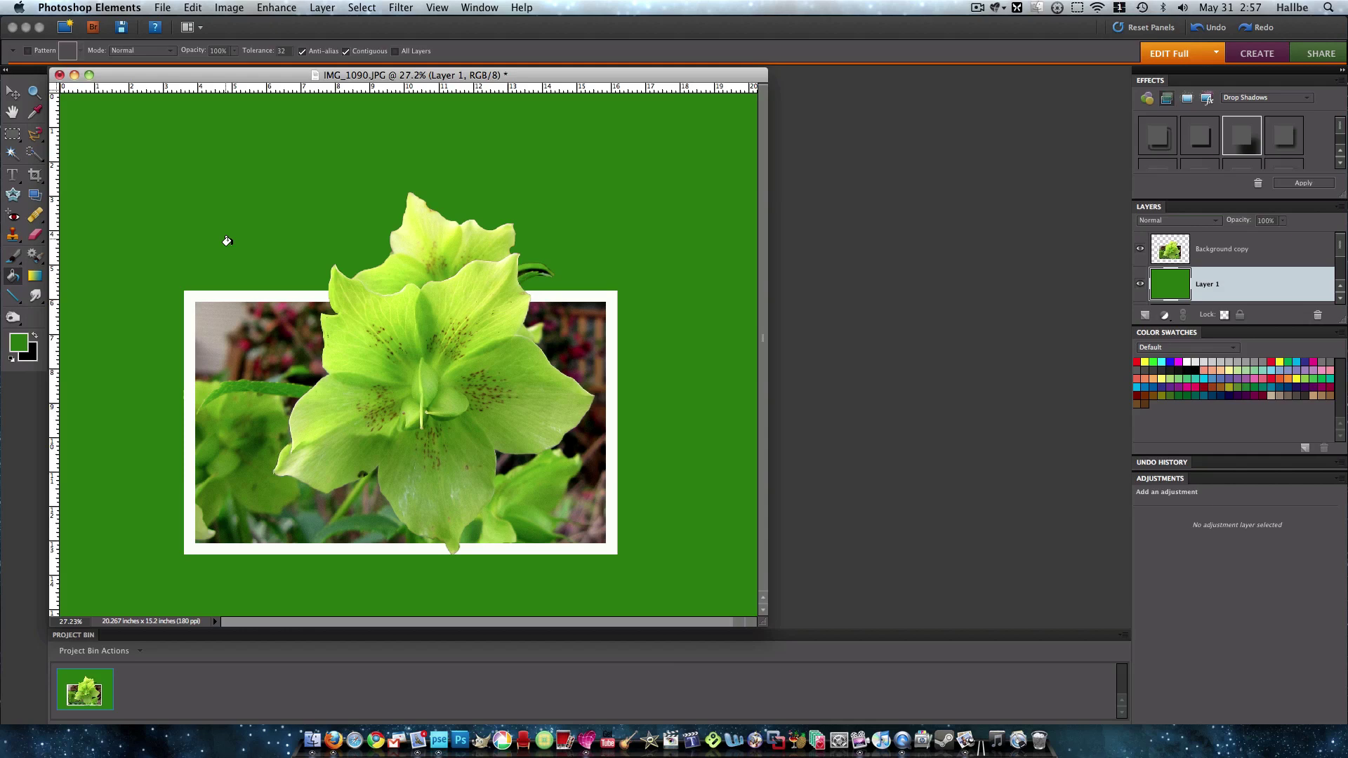
Apply a Mosaic Tiles texture with tile size 20 and grout width 3 to the green backdrop
left_click(398, 8)
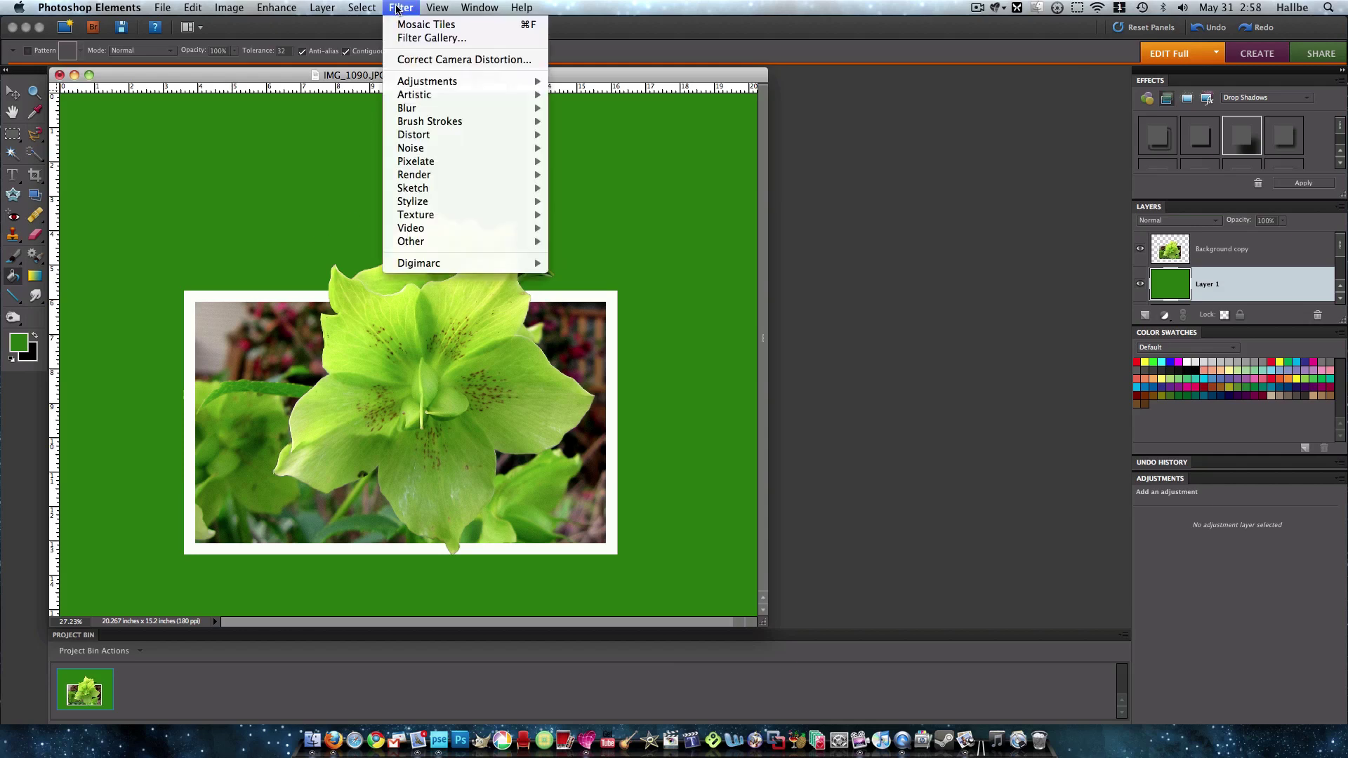
mouse_move(456, 215)
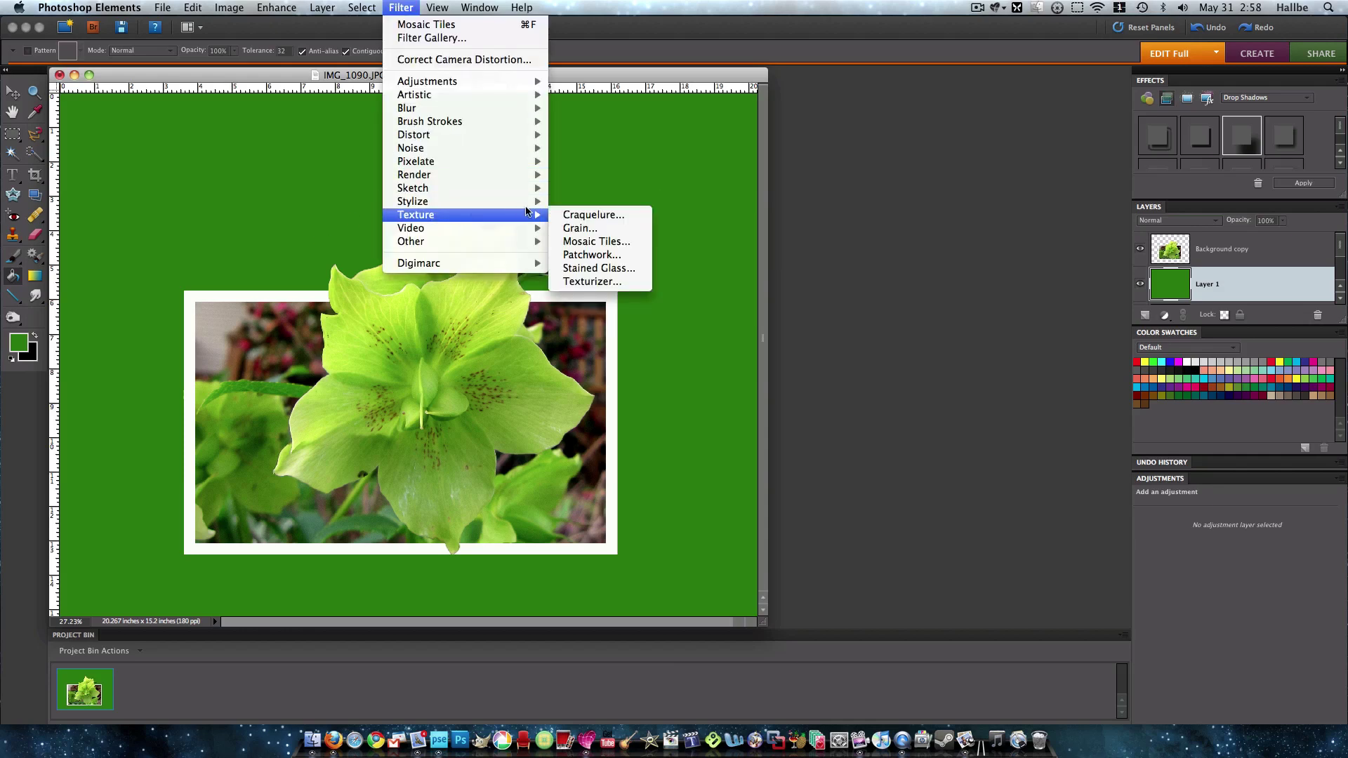
left_click(600, 241)
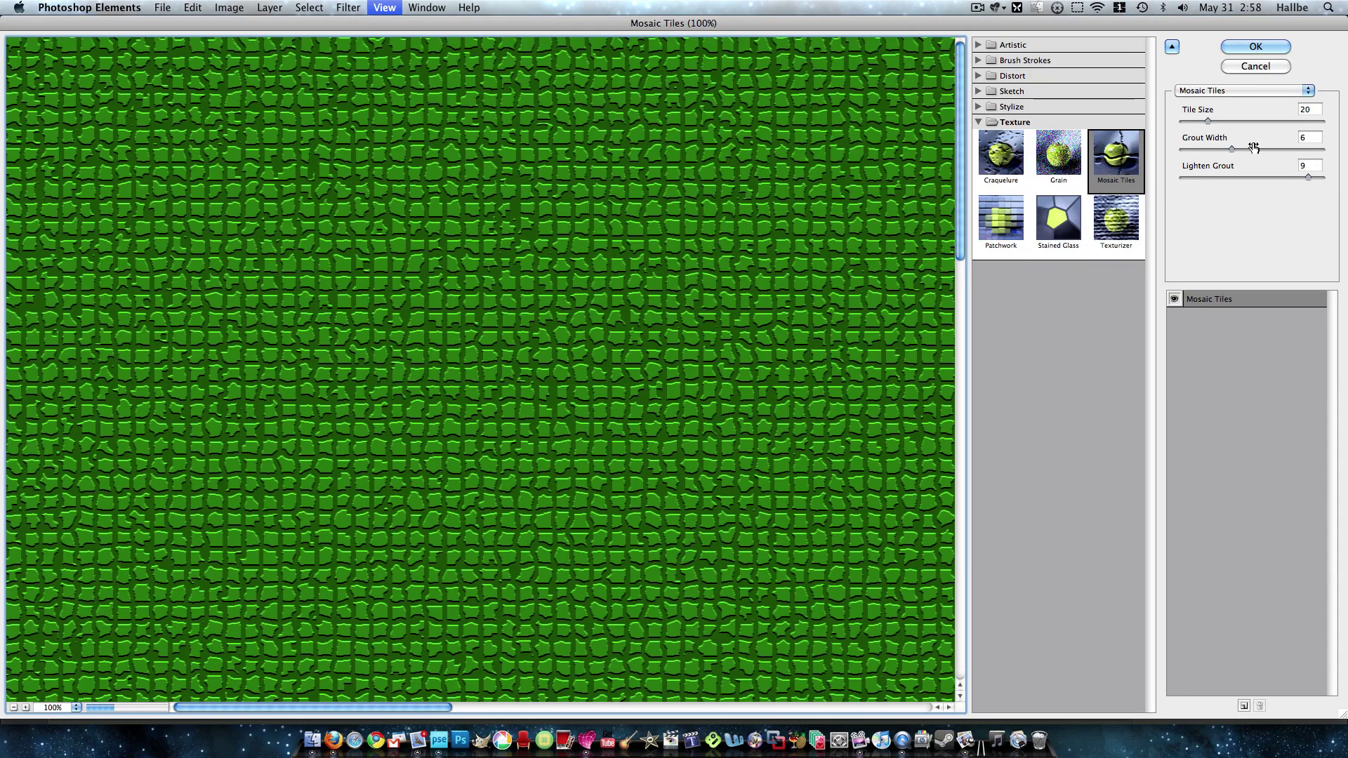
left_click_drag(1232, 149, 1209, 149)
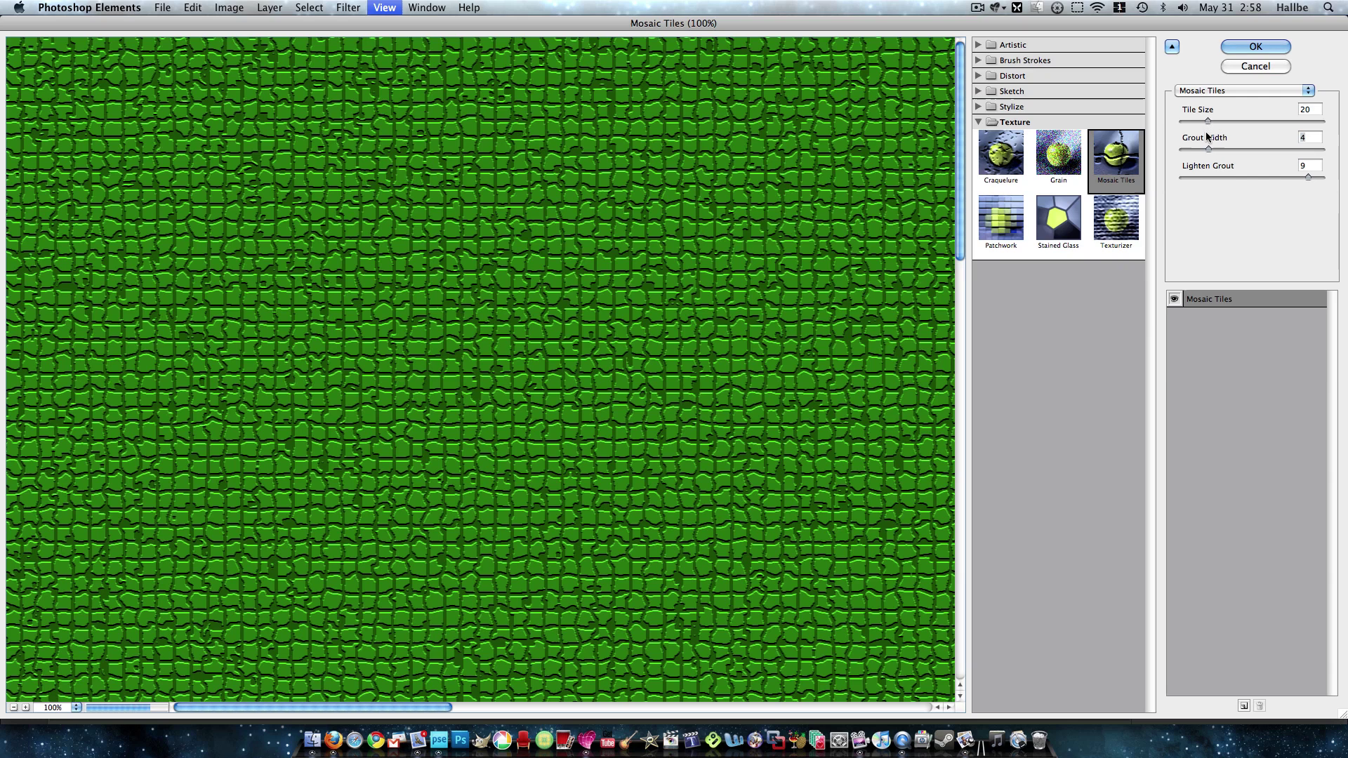
left_click_drag(1208, 148, 1204, 149)
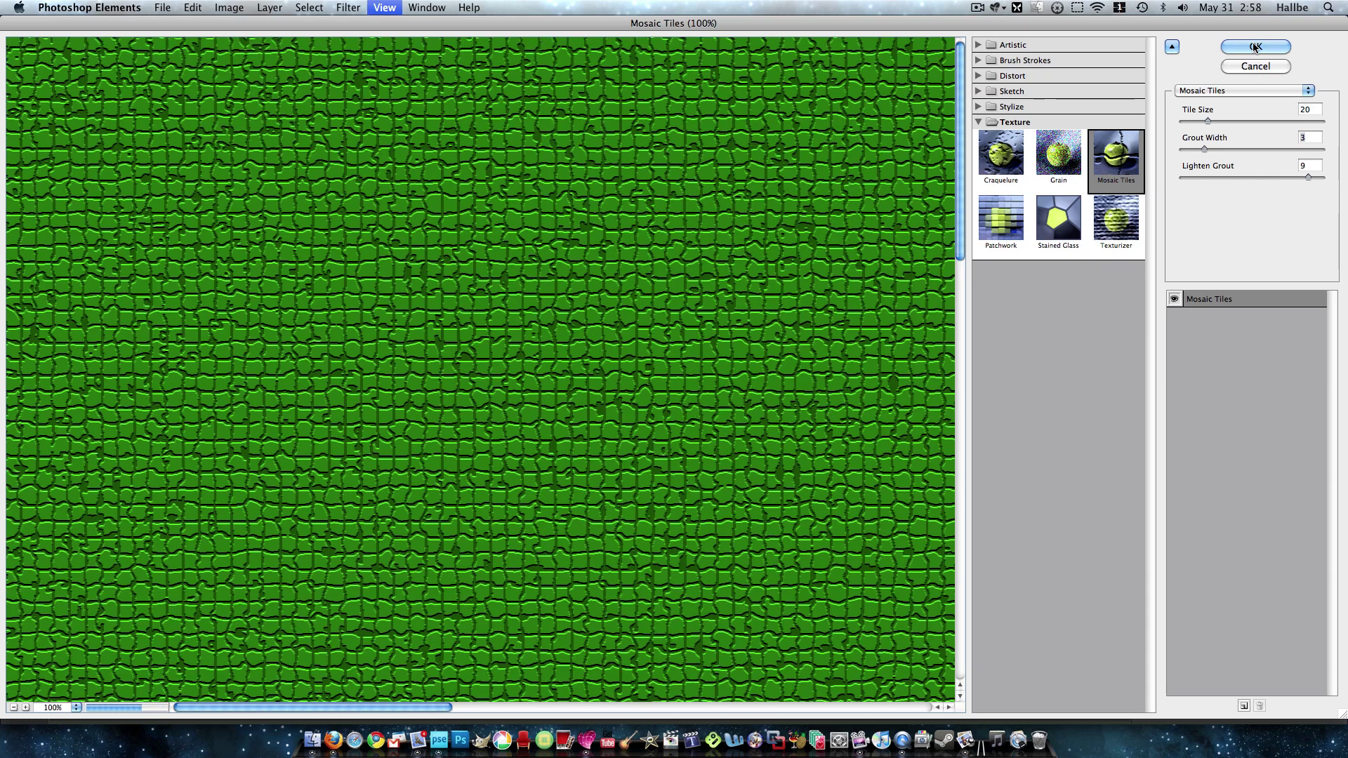
left_click(1255, 47)
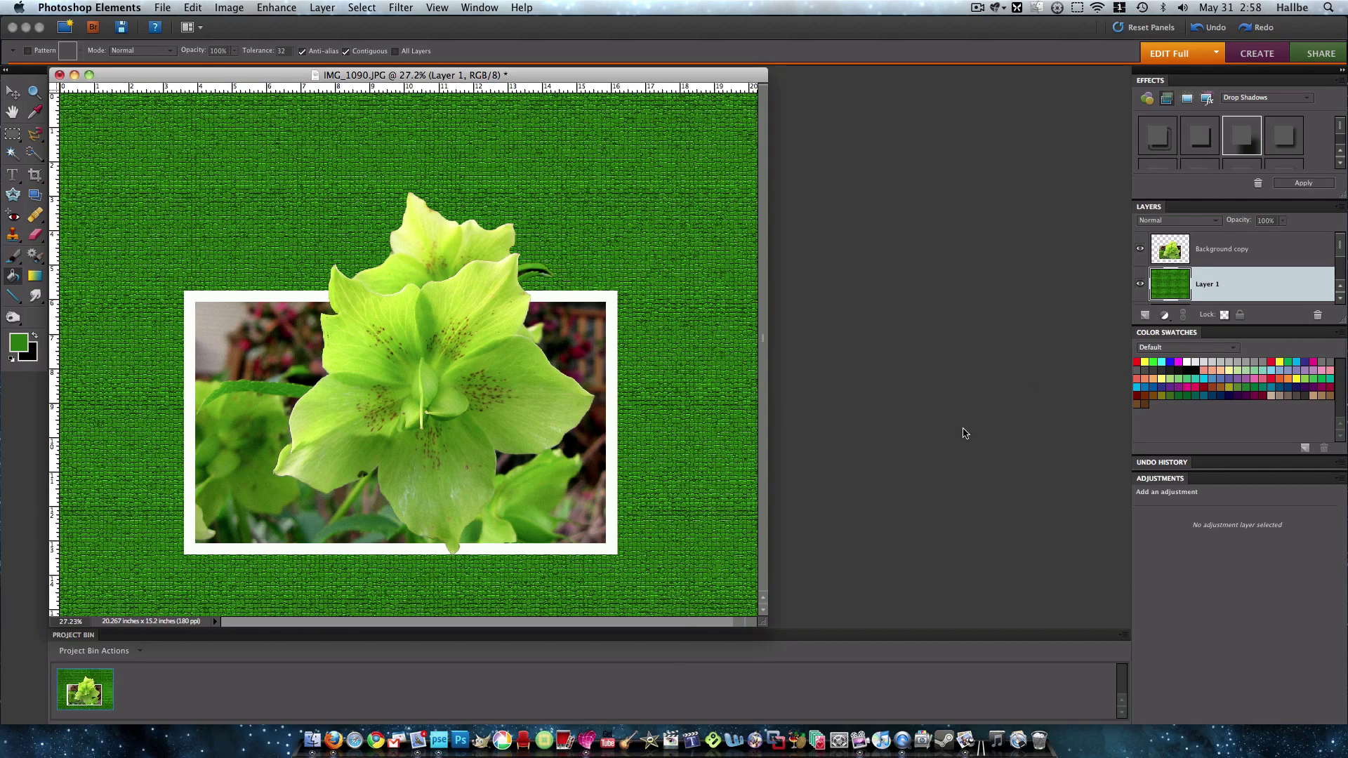
Add a Drop Shadow effect to the Background copy flower layer and open its style settings
left_click(1172, 257)
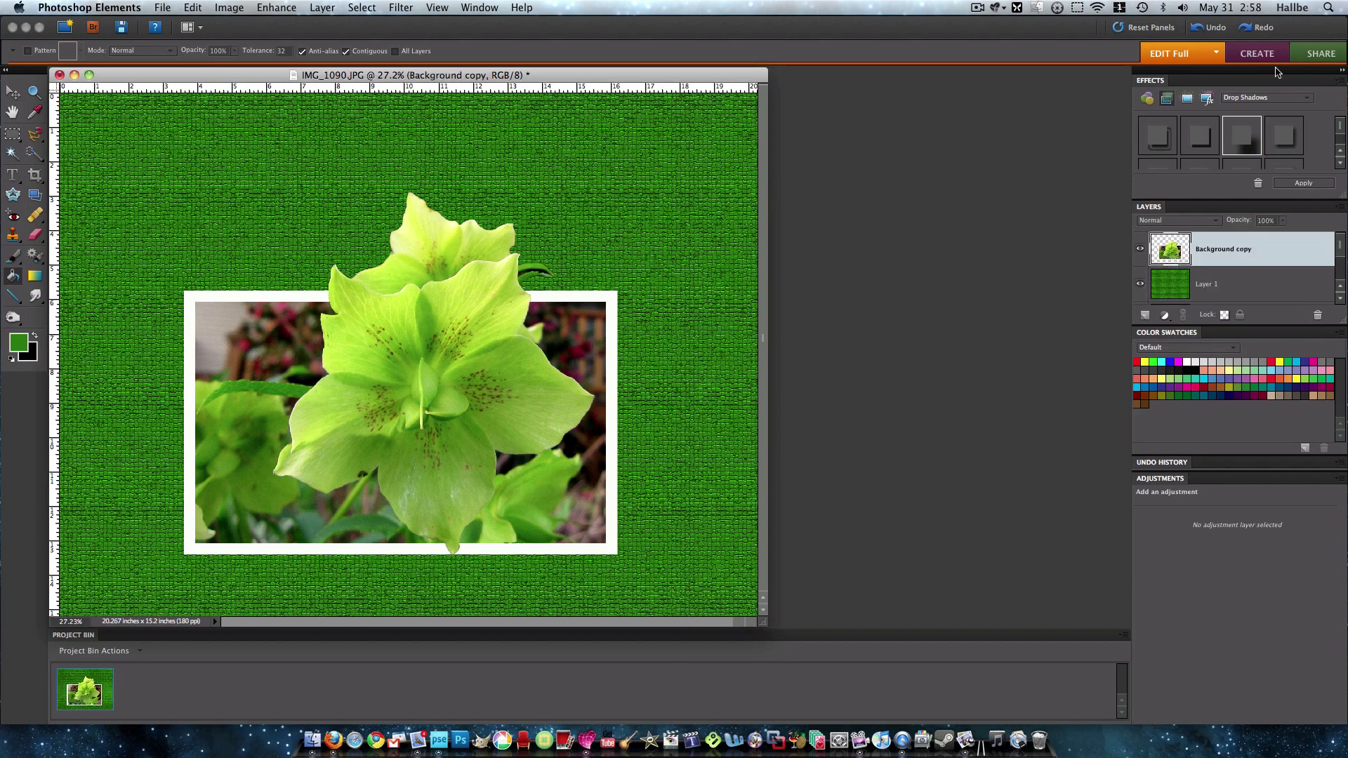
left_click(1304, 184)
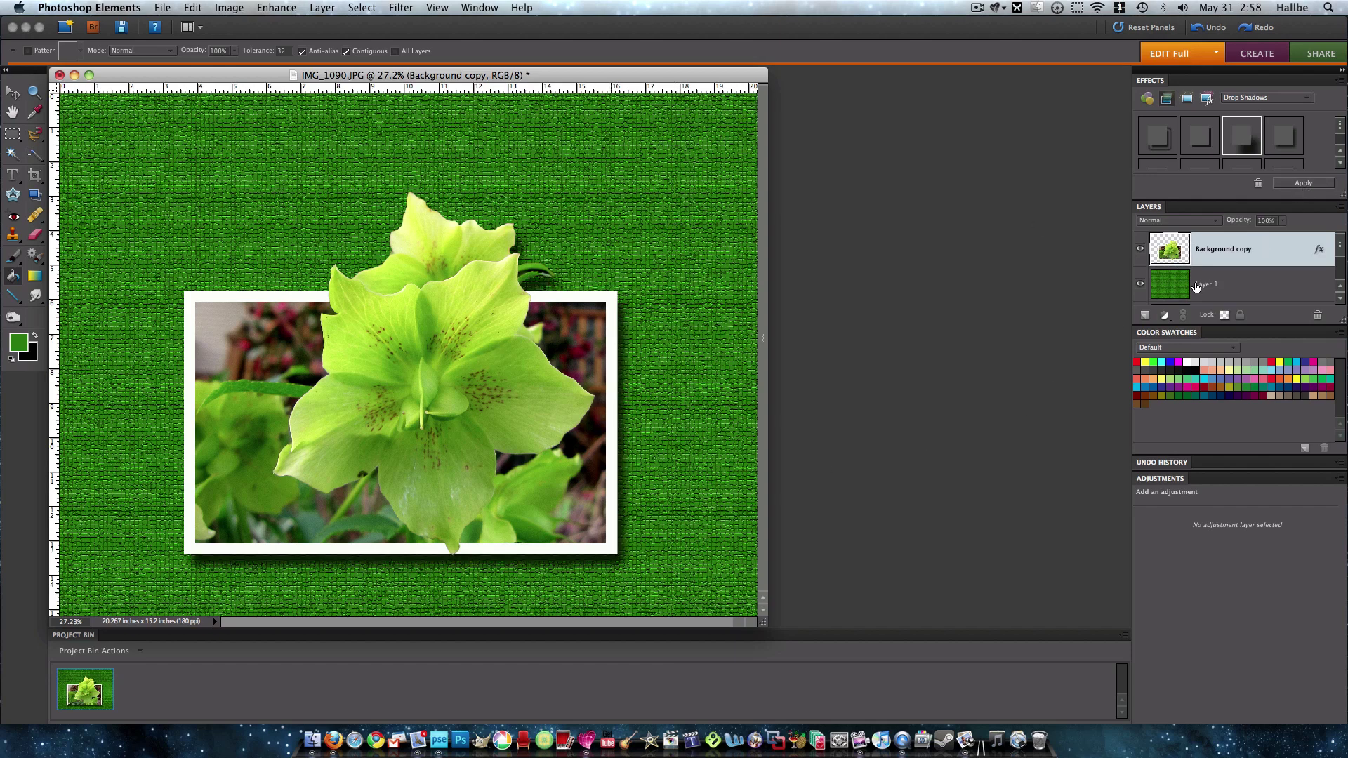
double_click(1318, 254)
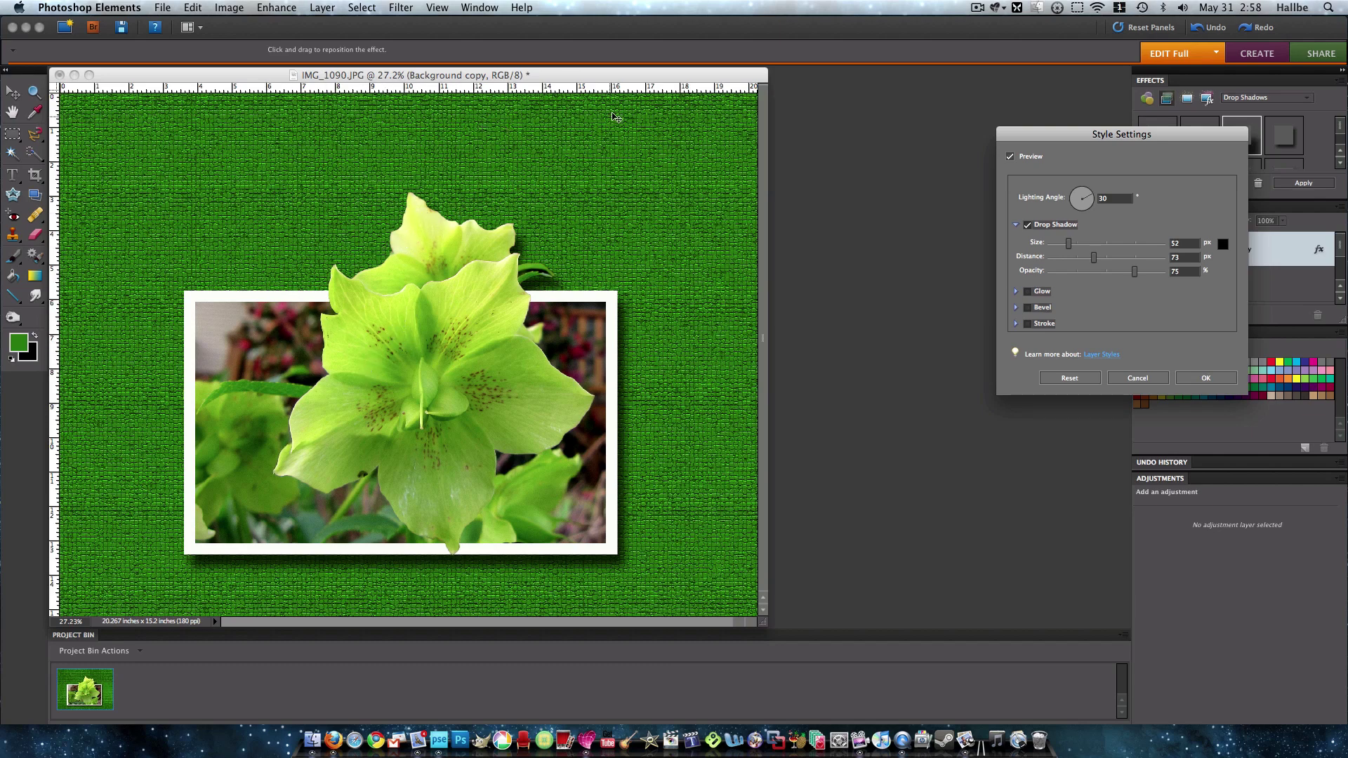
Set the drop shadow to a -131° angle, 168 px size, 254 px distance and lower opacity
left_click_drag(1093, 199, 1070, 217)
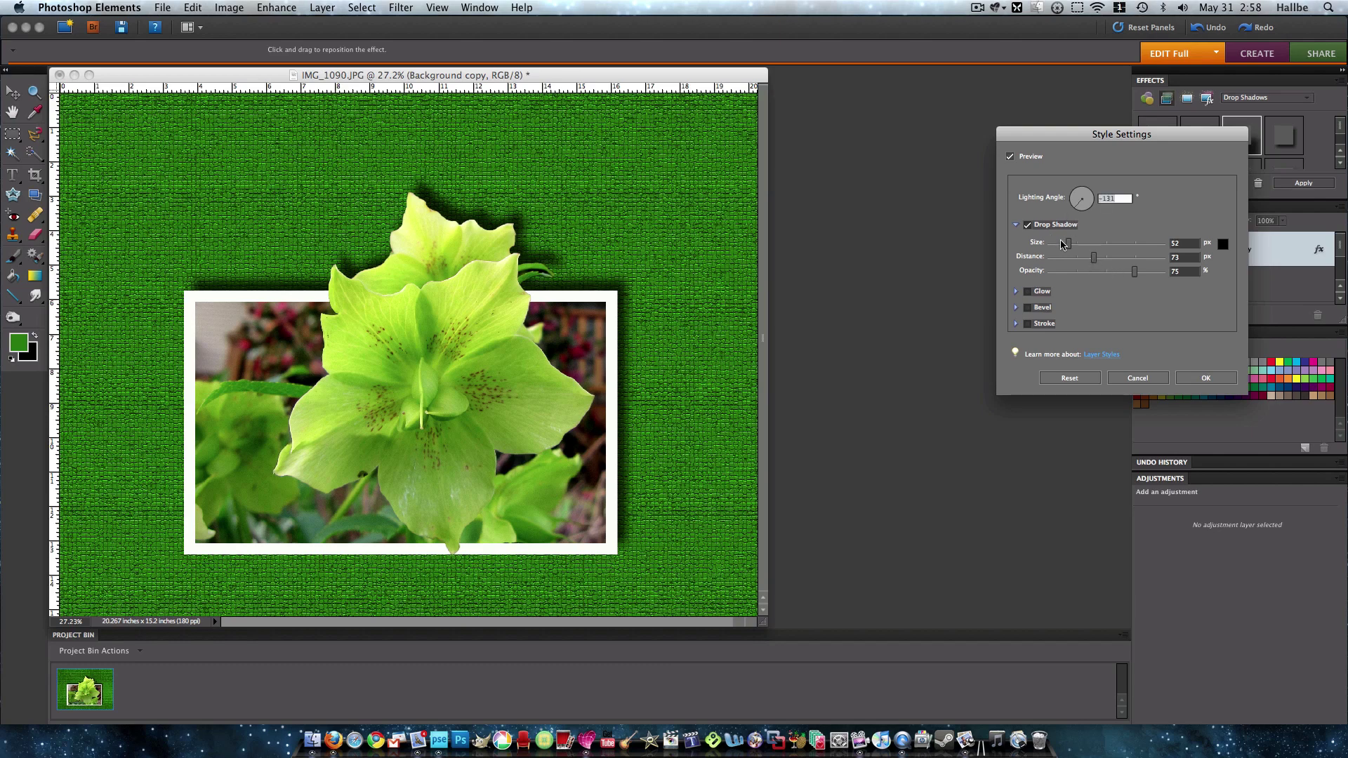
left_click_drag(1062, 244, 1112, 261)
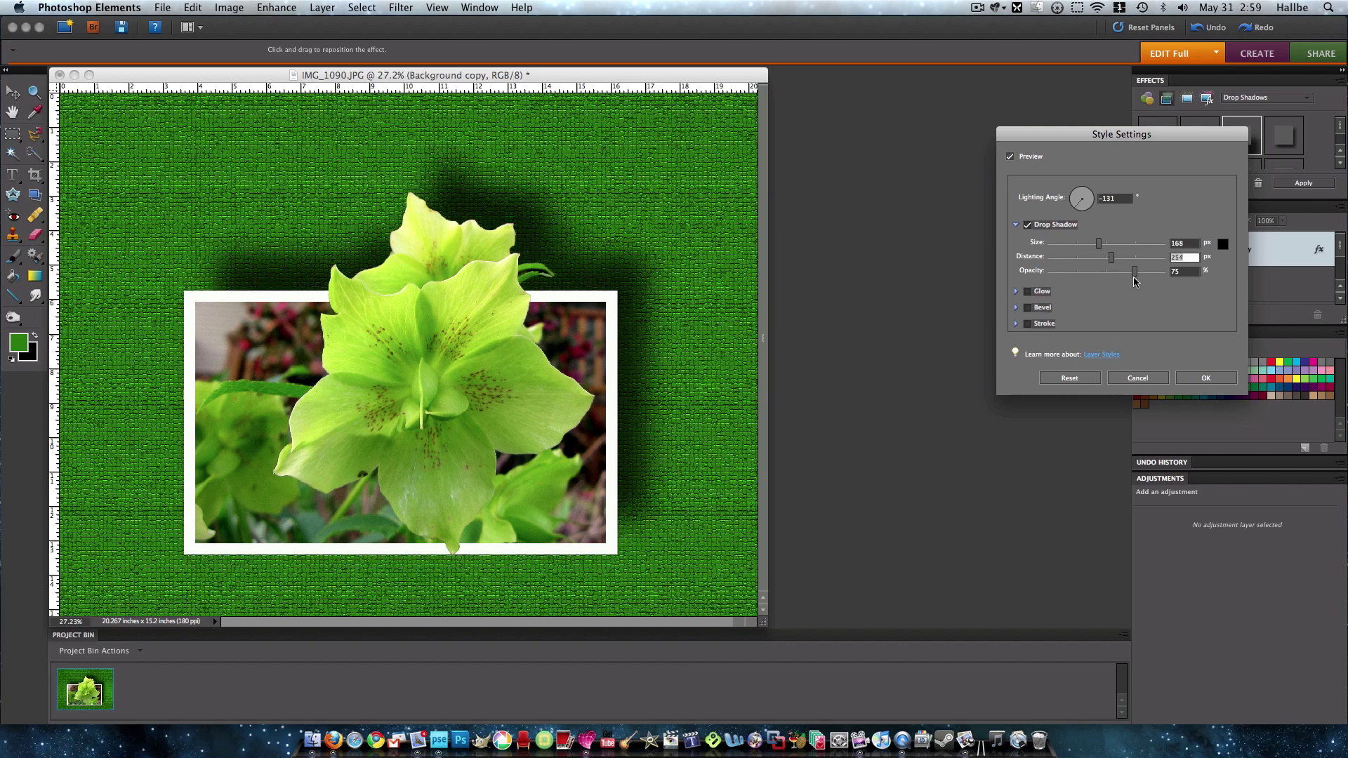
mouse_move(1138, 273)
left_mouse_down()
mouse_move(1106, 275)
mouse_move(1117, 276)
left_mouse_up()
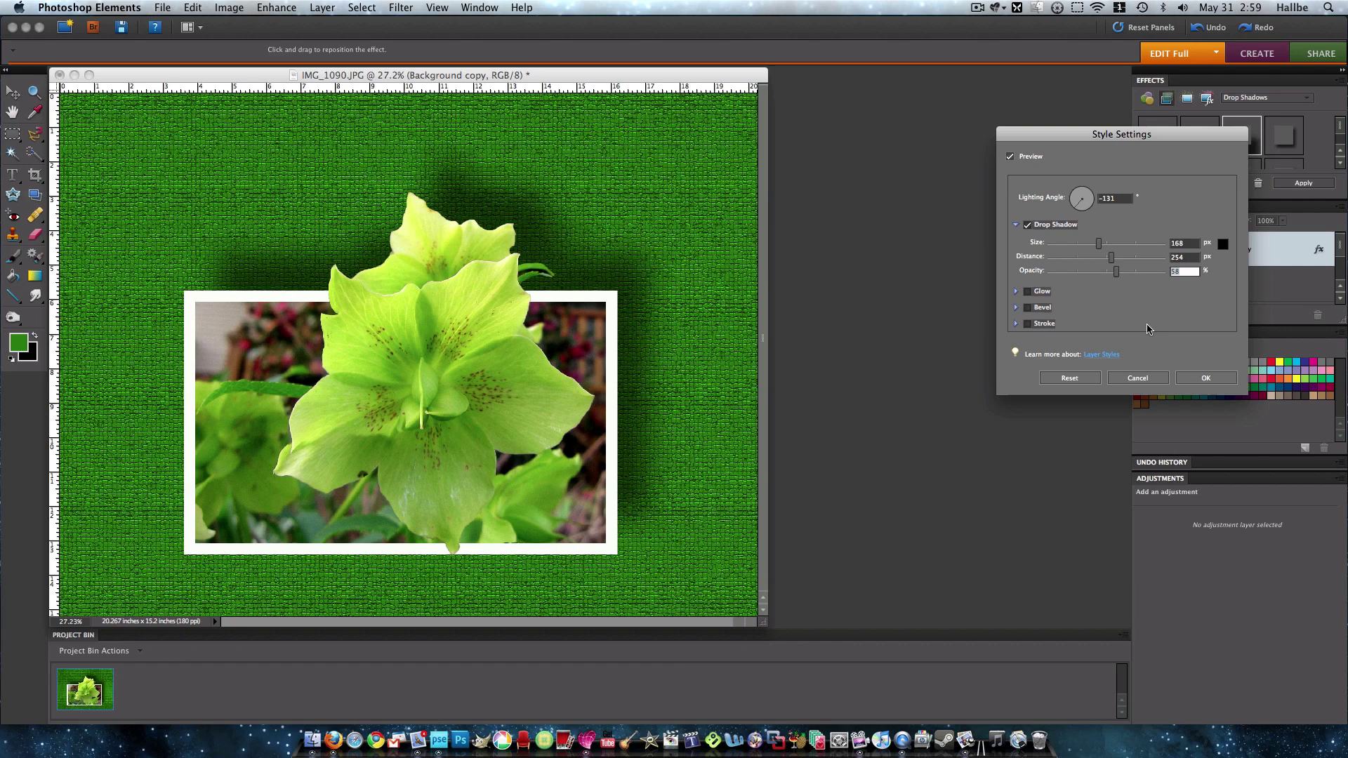
left_click(1190, 379)
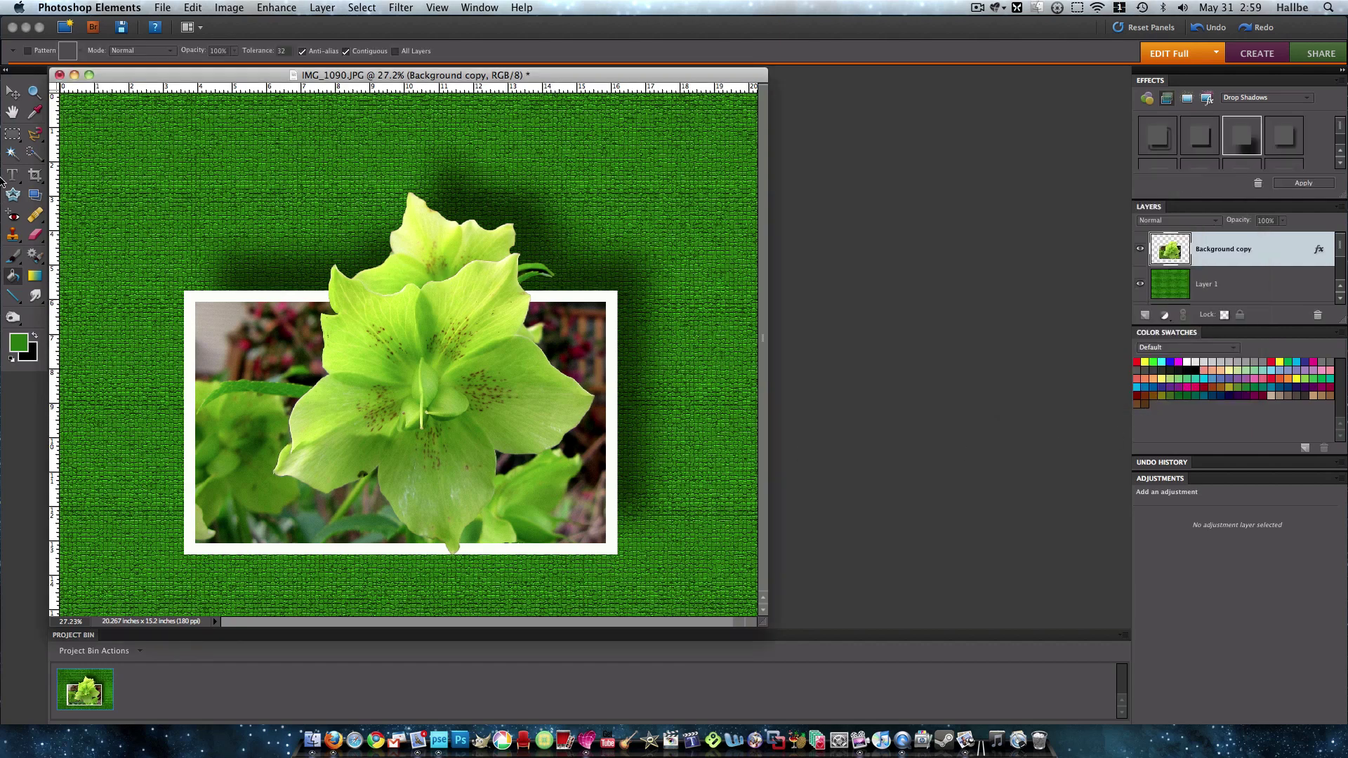
Merge the flower layer down into Layer 1 and crop the image to 17.211 × 12.678 inches
right_click(1234, 254)
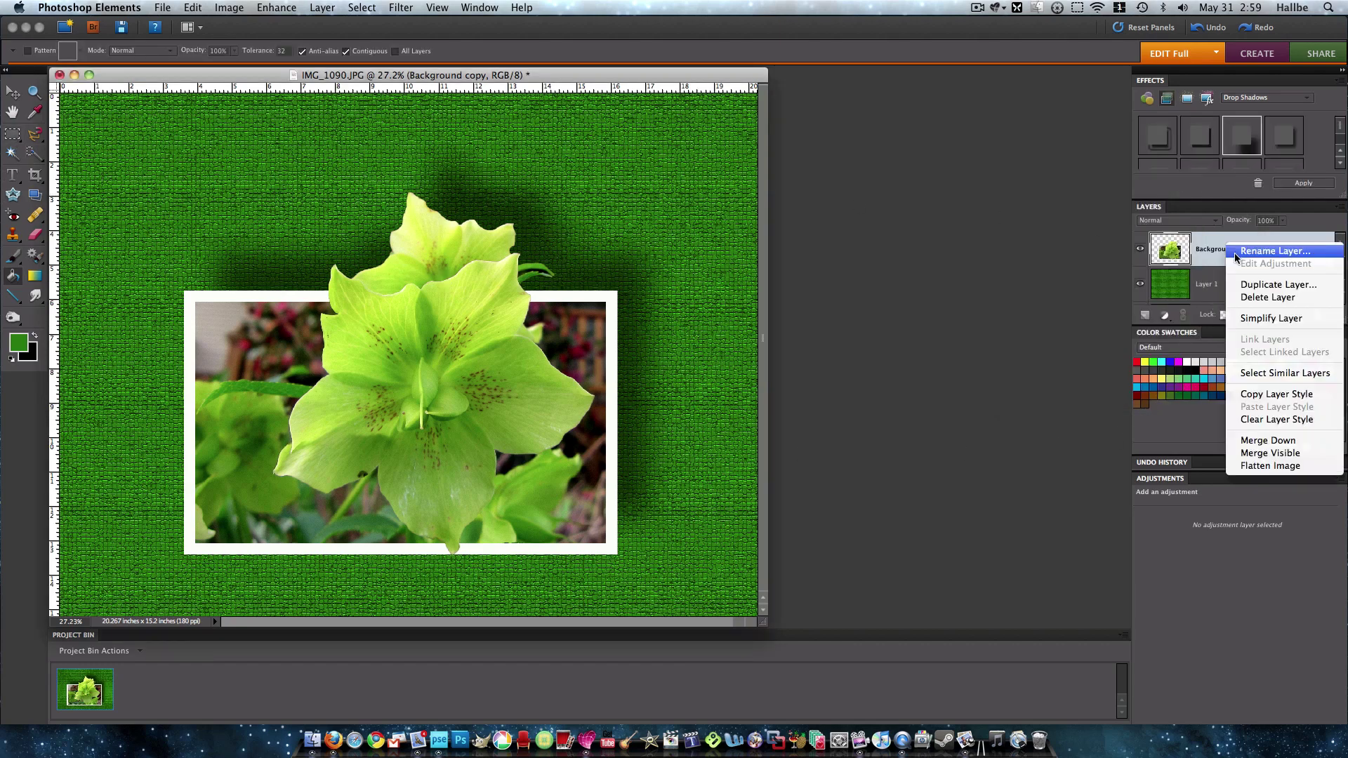
left_click(1264, 442)
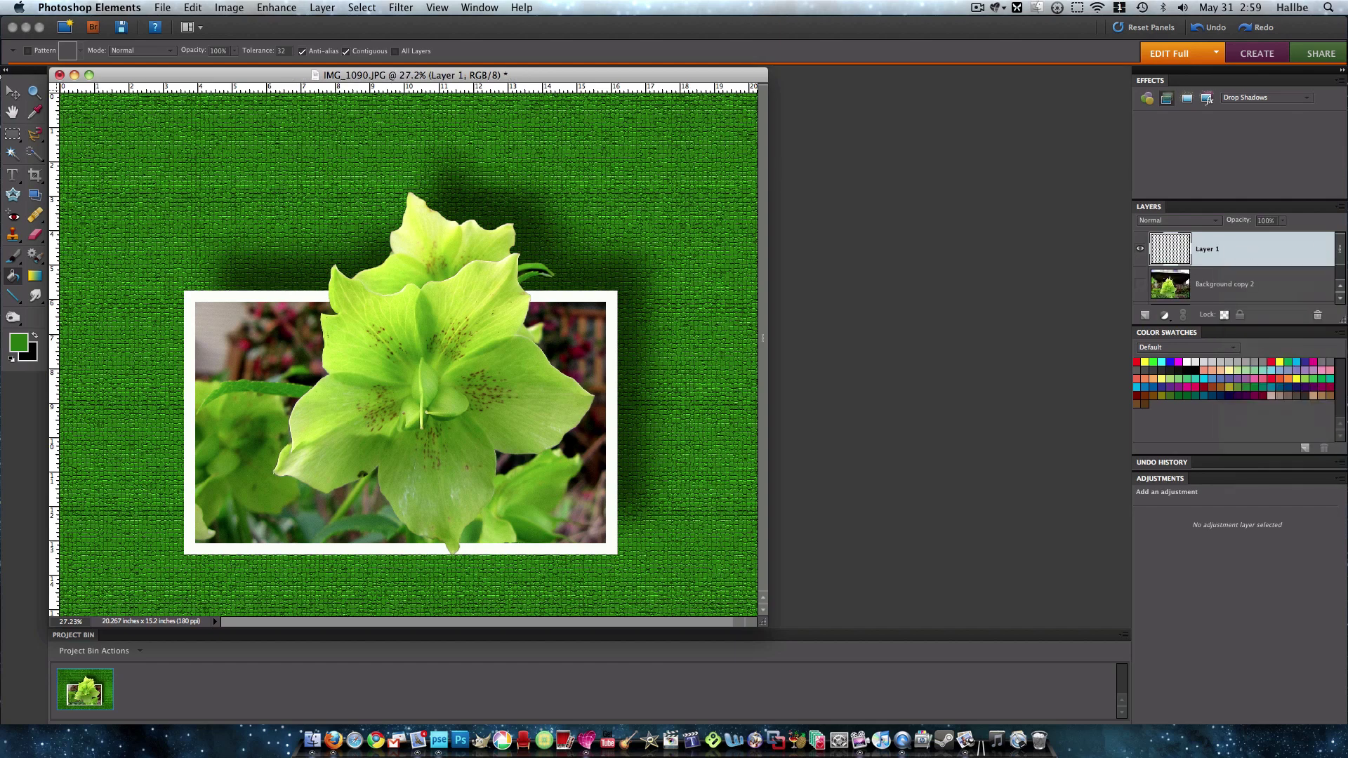
left_click(35, 179)
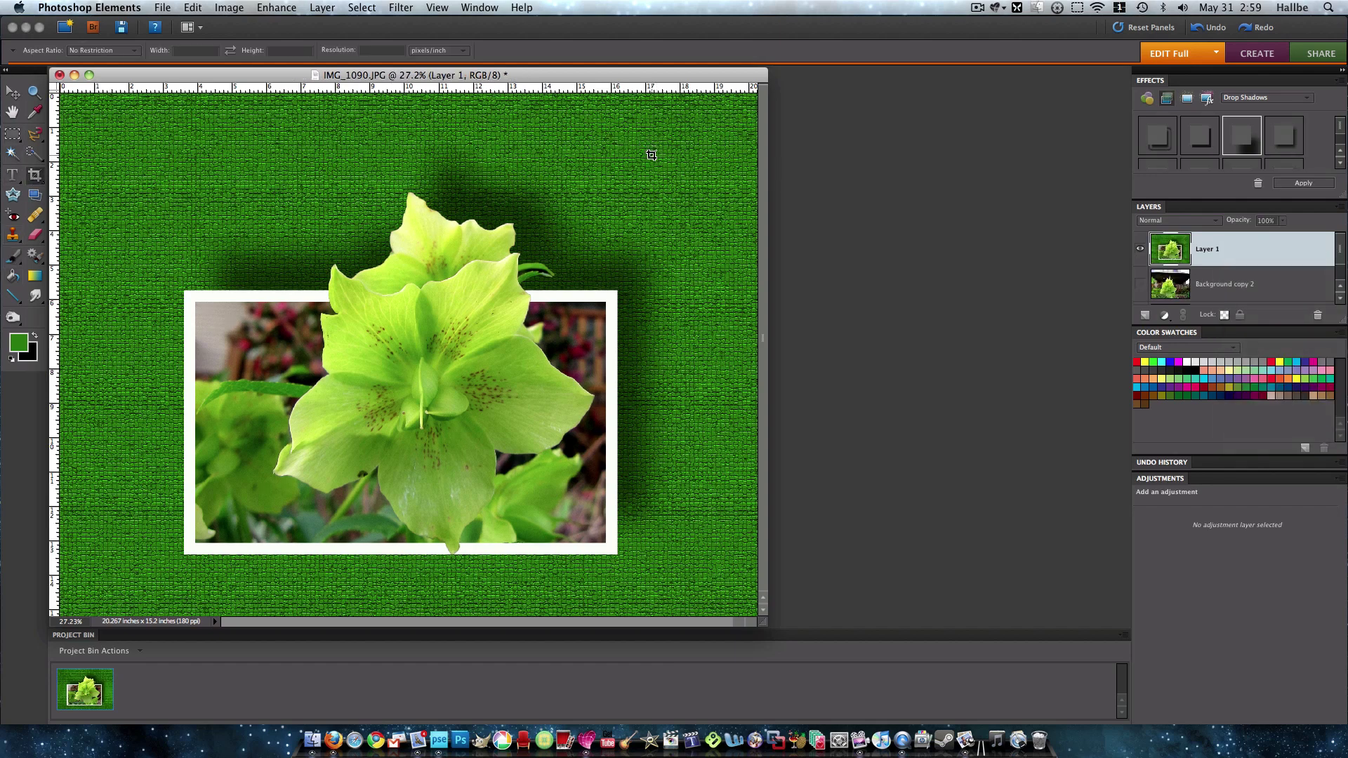
left_click_drag(652, 156, 41, 591)
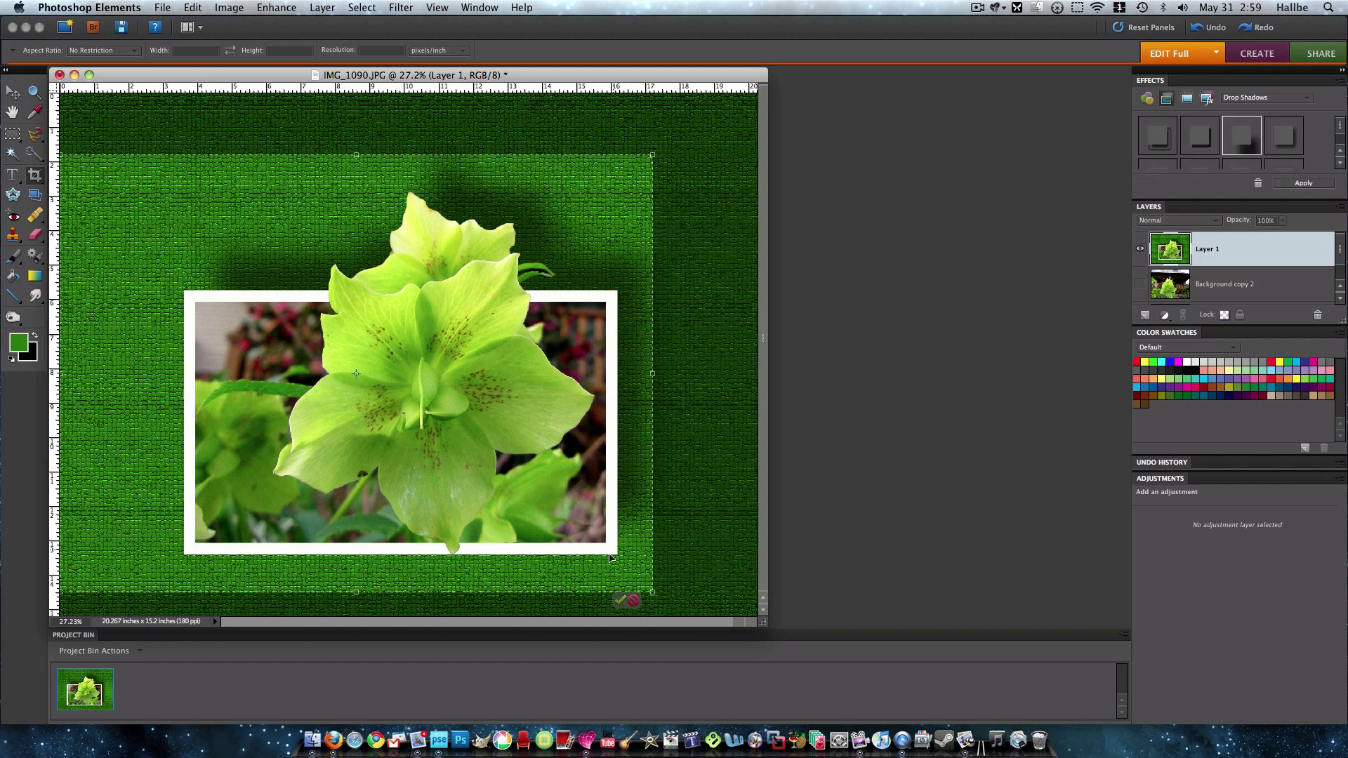
left_click(618, 601)
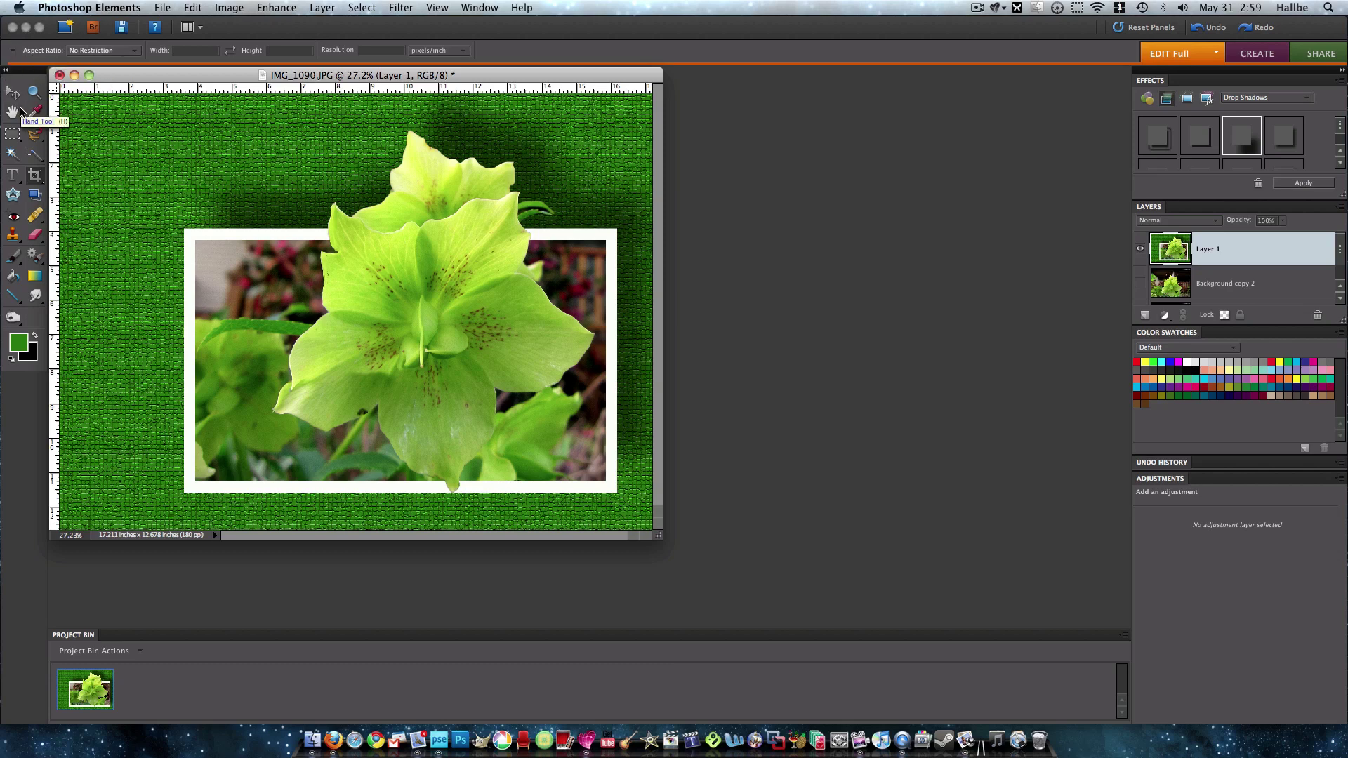
Minimize Photoshop Elements, view flower pop 5.jpg in Preview, then minimize Preview
left_click(26, 27)
left_click(74, 76)
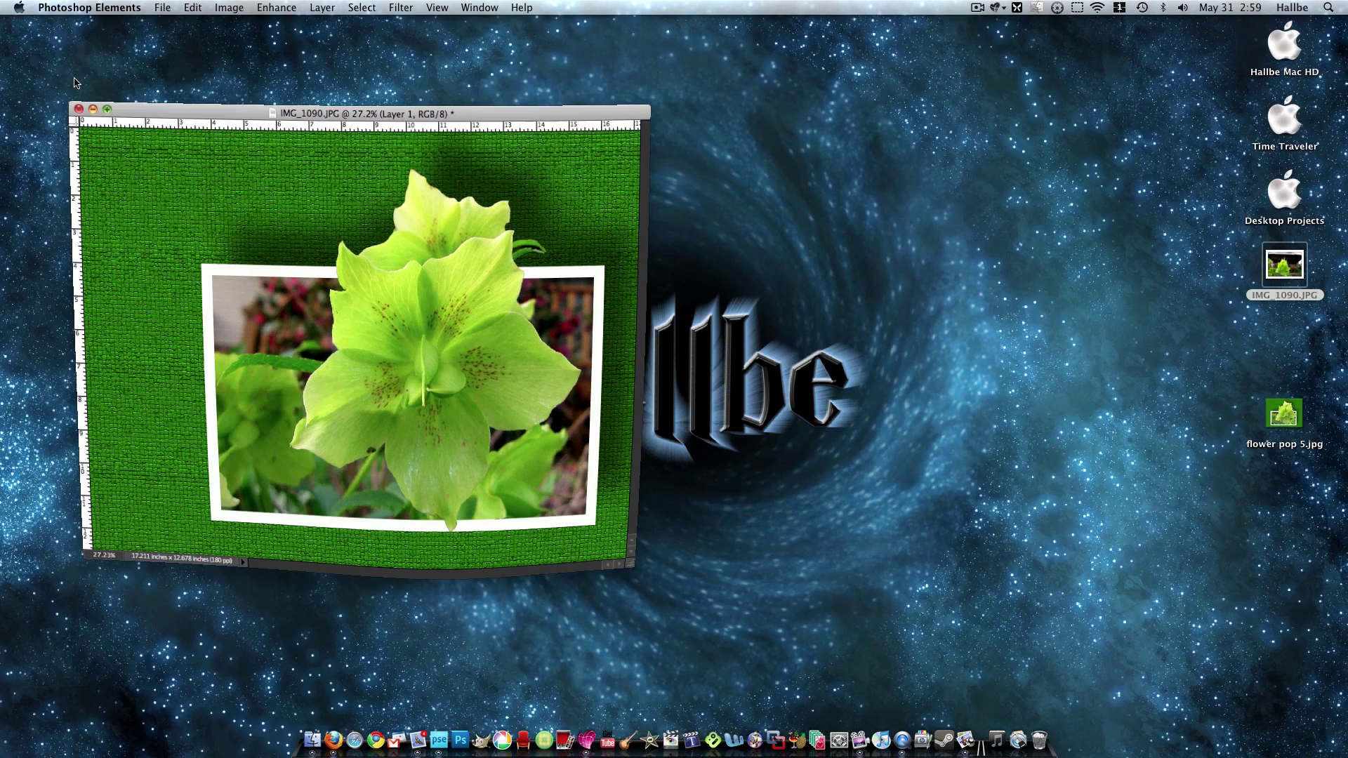
double_click(1283, 414)
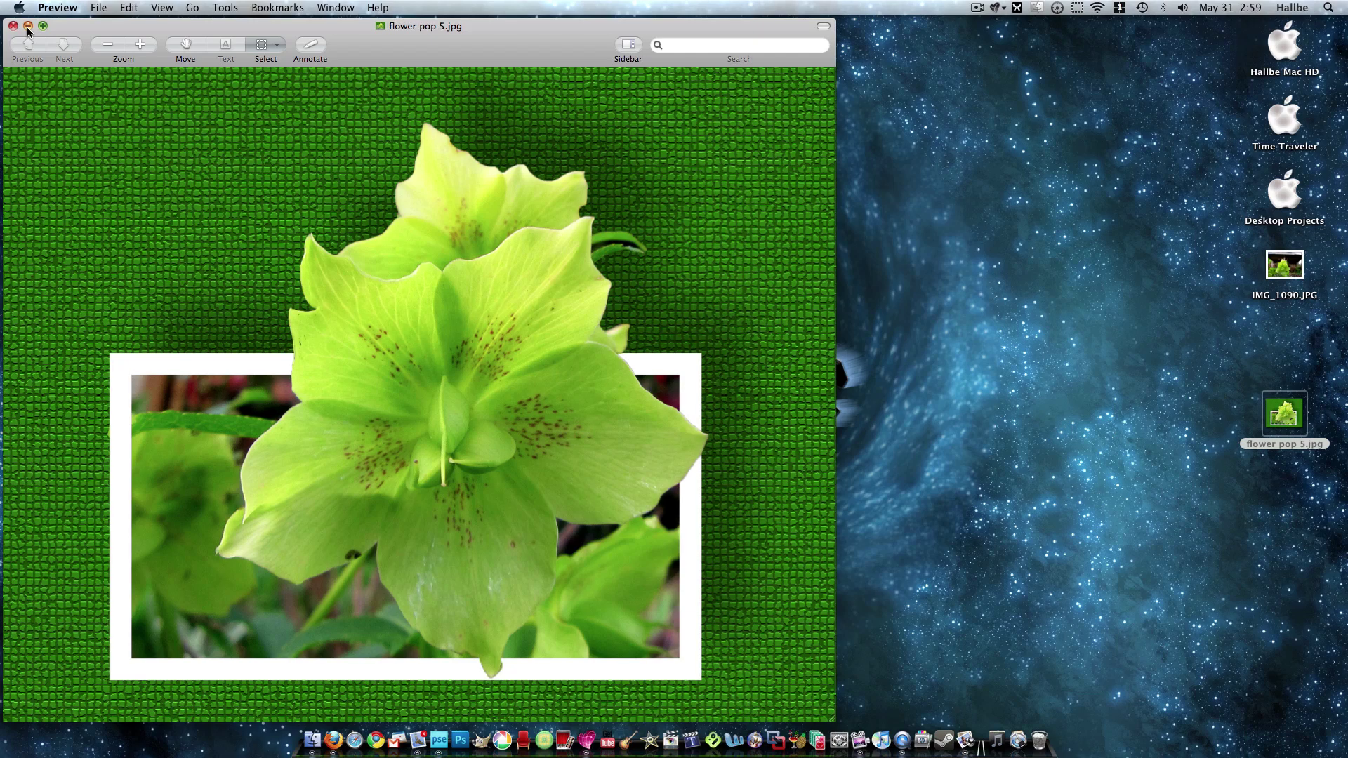
left_click(28, 26)
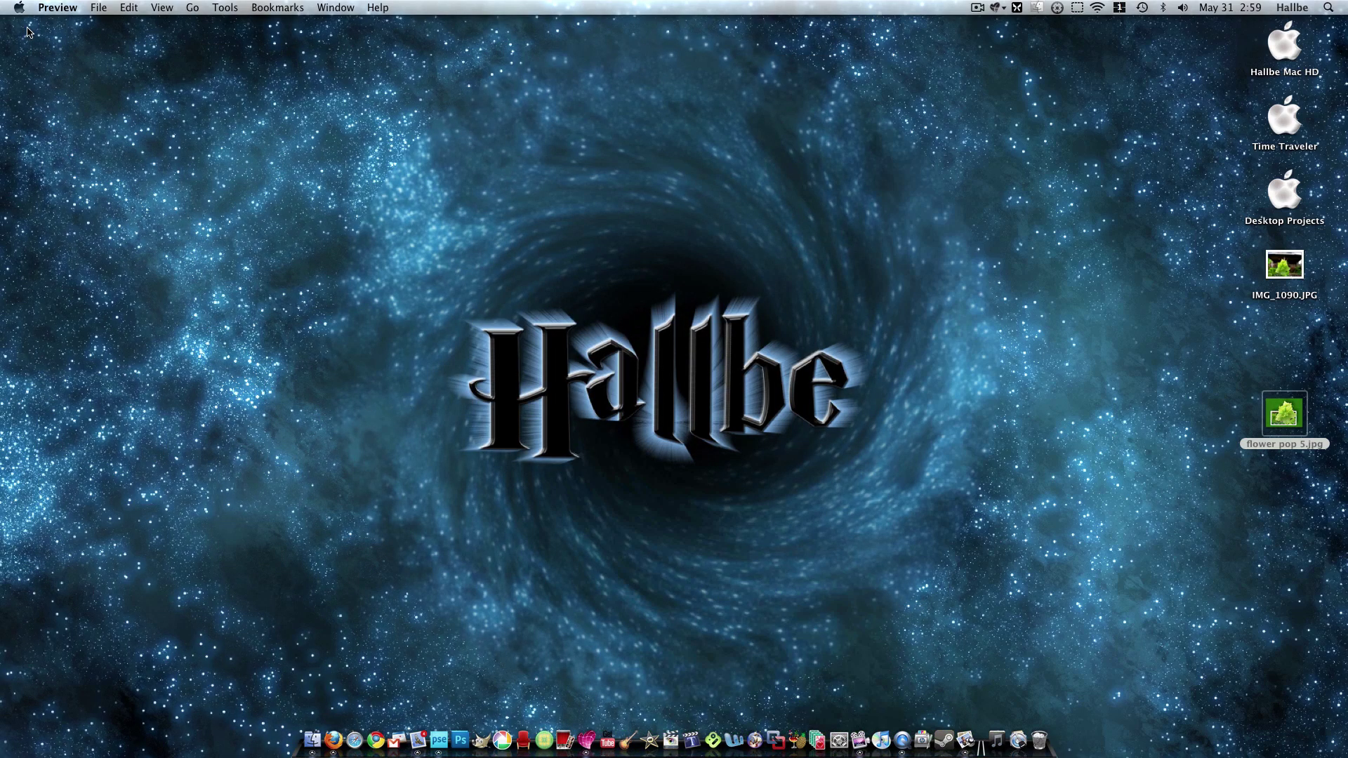